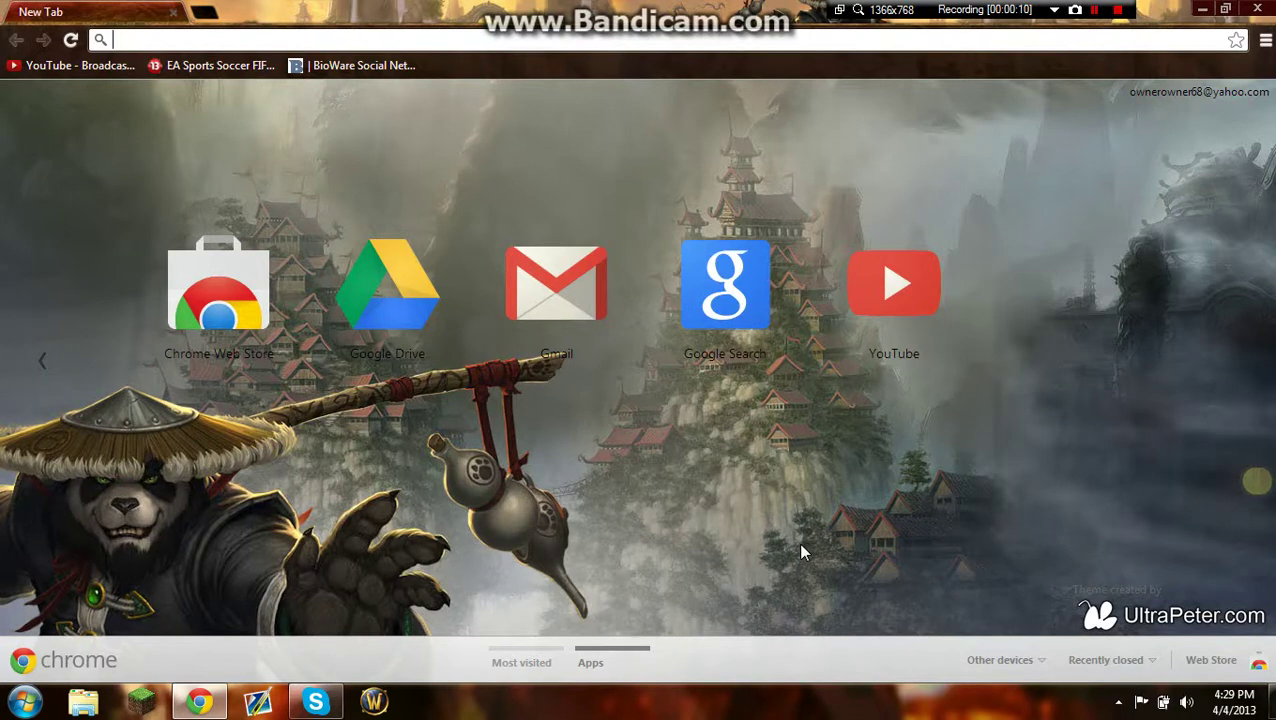
type("f")
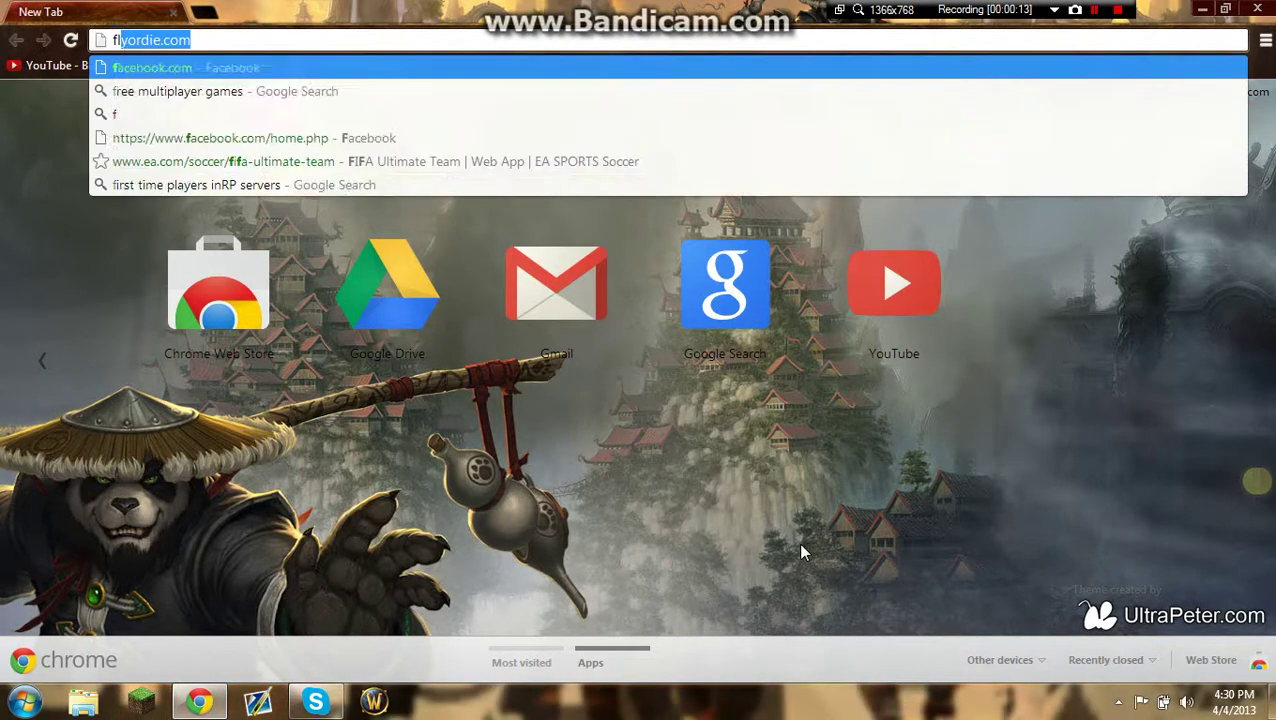
type("lyo")
- Load flyordie.com from Chrome's new-tab address bar
key("Return")
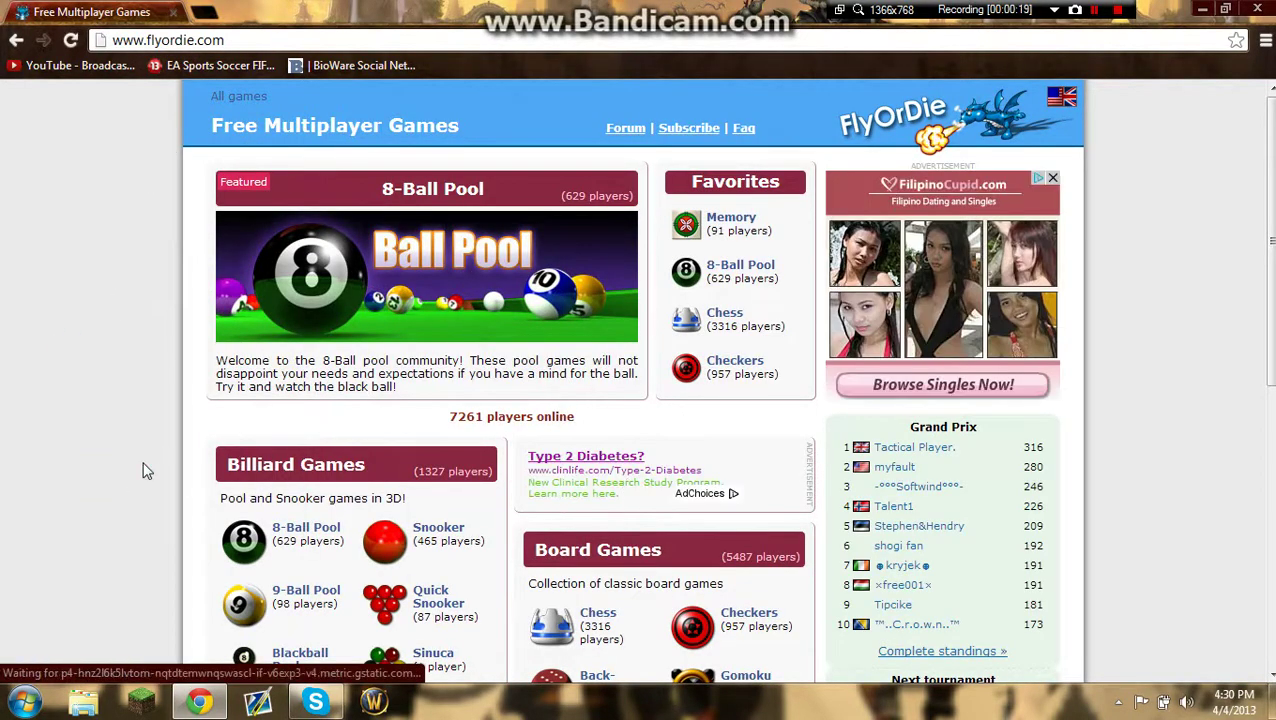
scroll(145, 470, "down", 1)
scroll(145, 470, "down", 2)
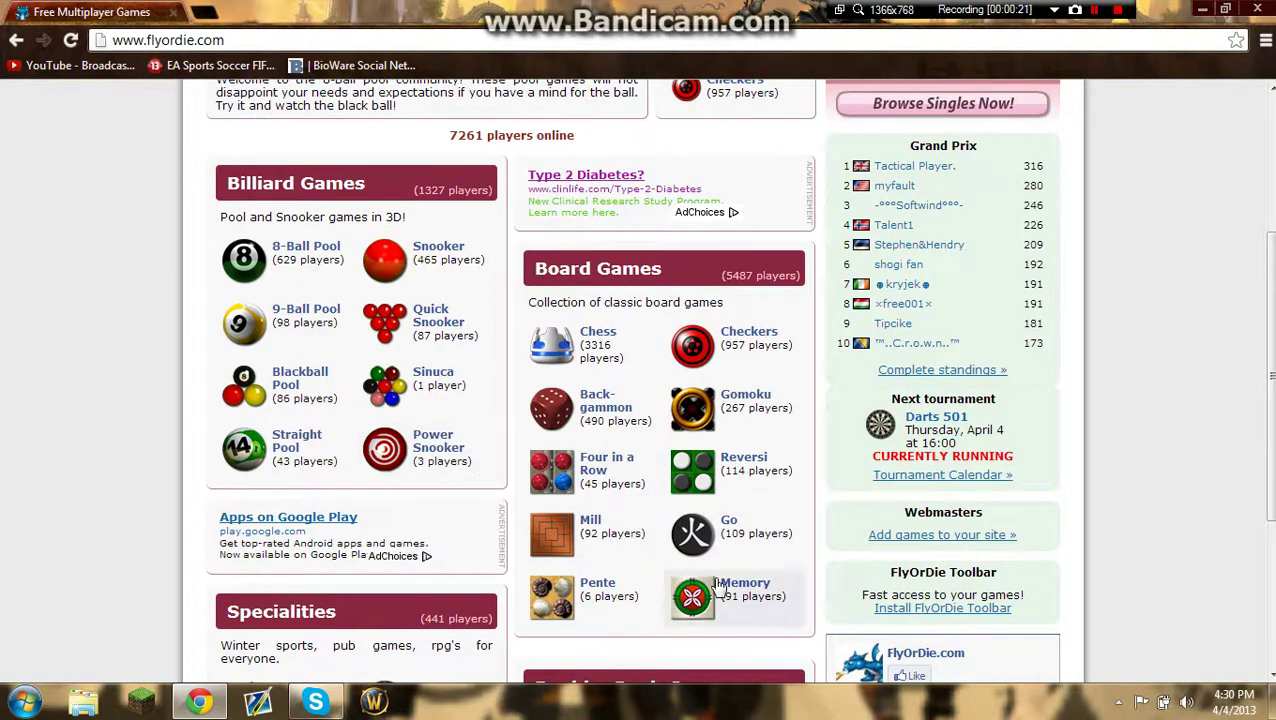
- Open Memory in its own maximized game window and start loading it
left_click(752, 592)
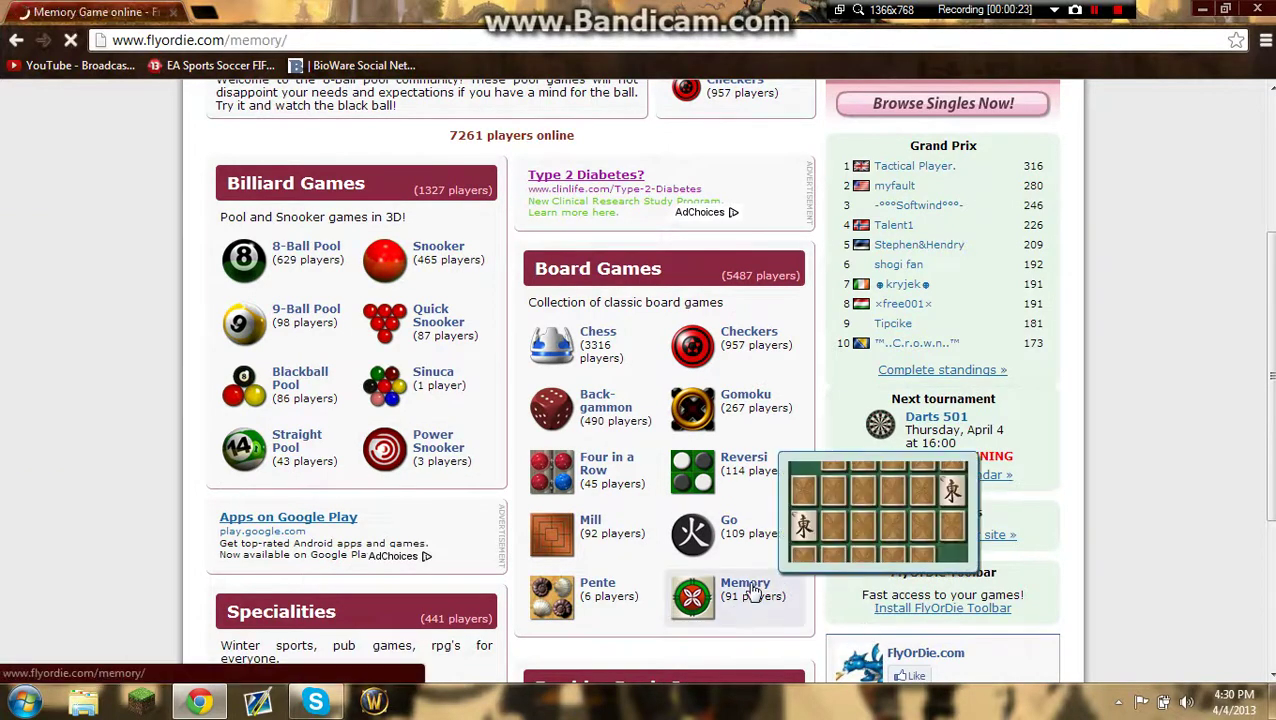
left_click(655, 455)
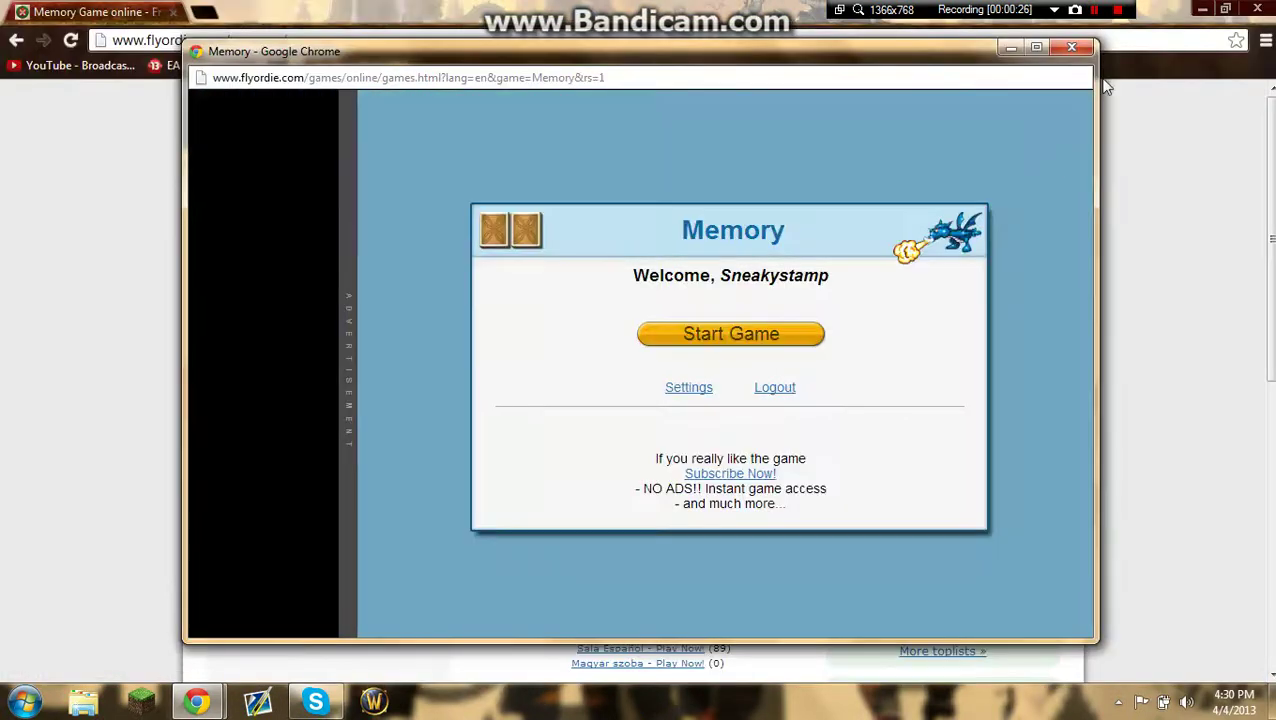
left_click(1037, 49)
left_click(768, 336)
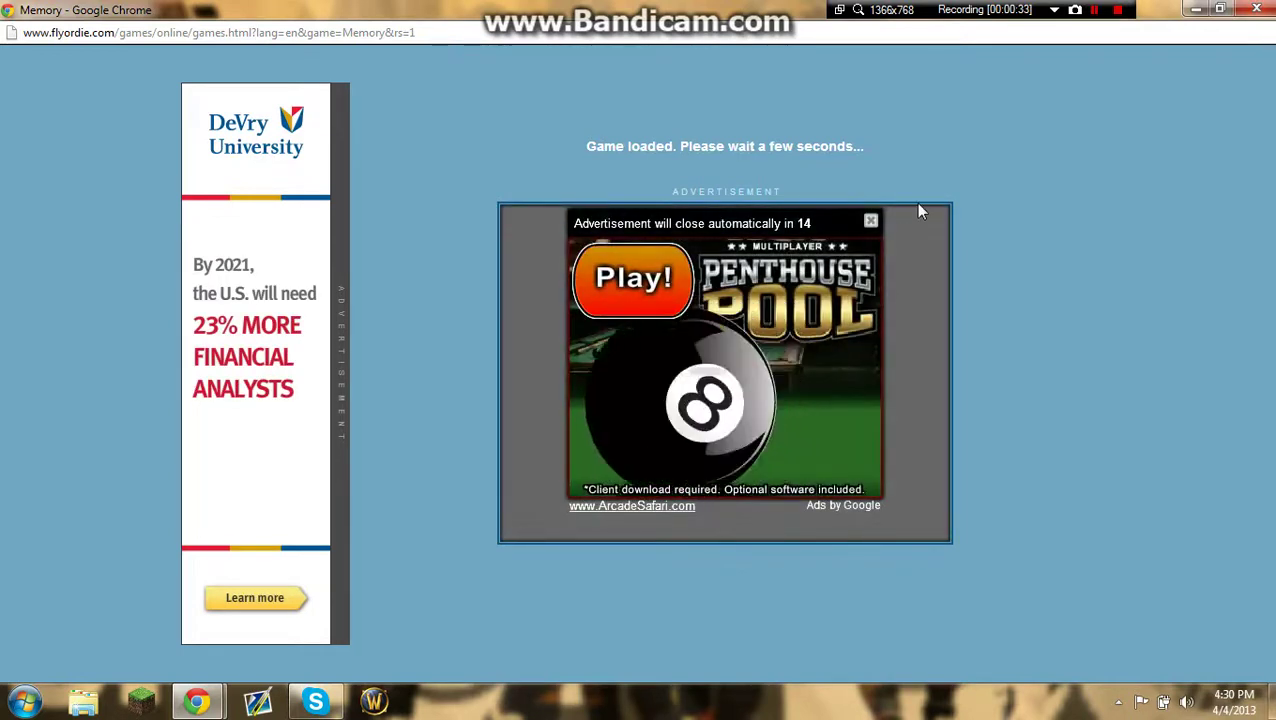
- Dismiss the loading ad and always allow the Java game to run on this site
left_click(870, 220)
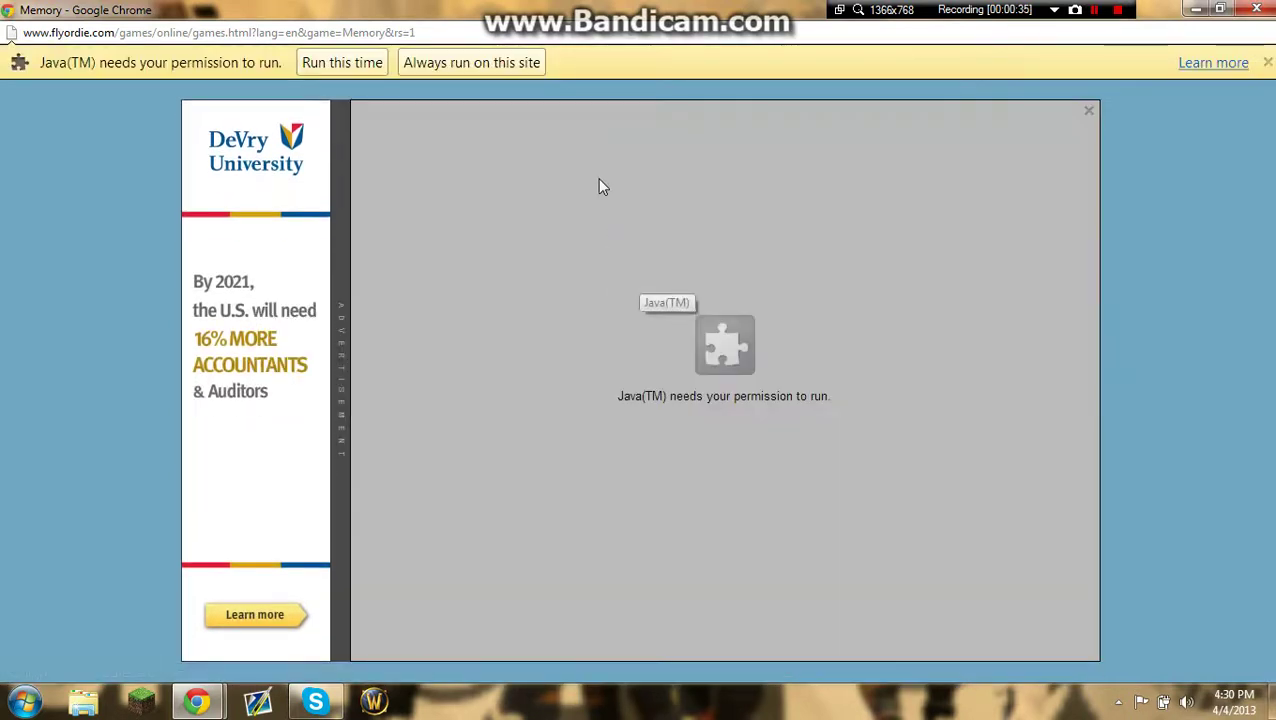
left_click(485, 66)
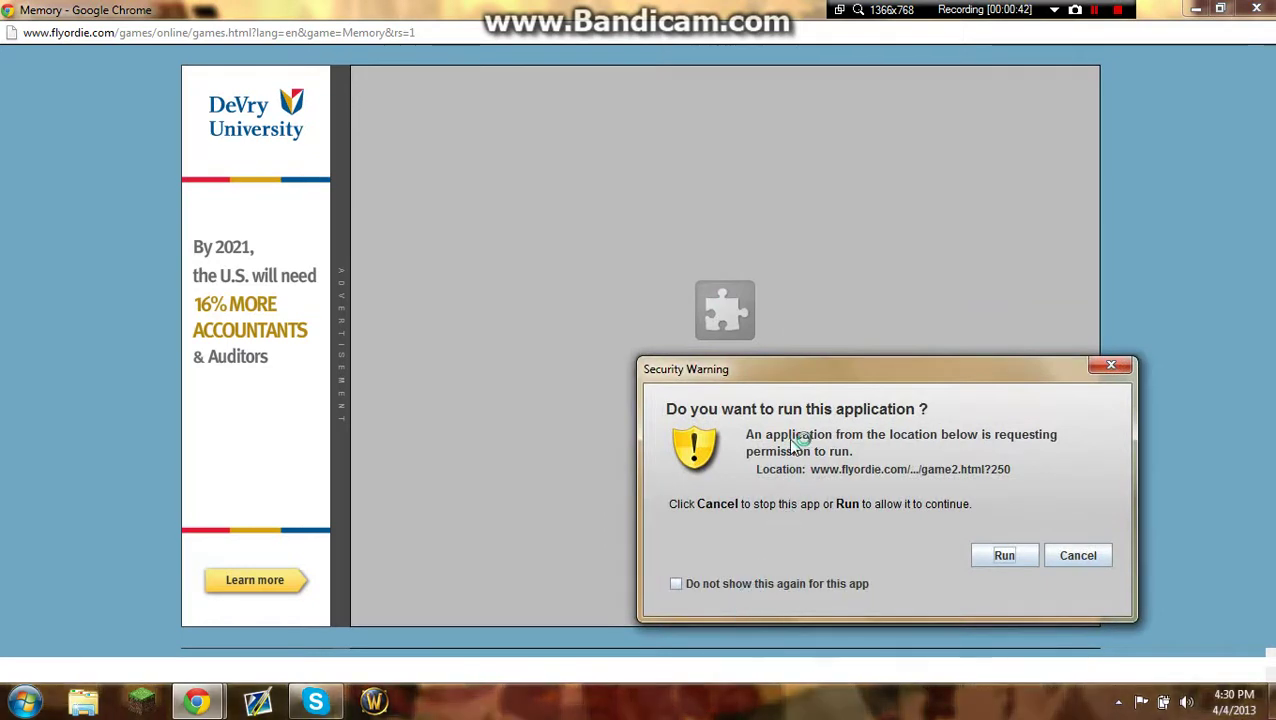
left_click(719, 582)
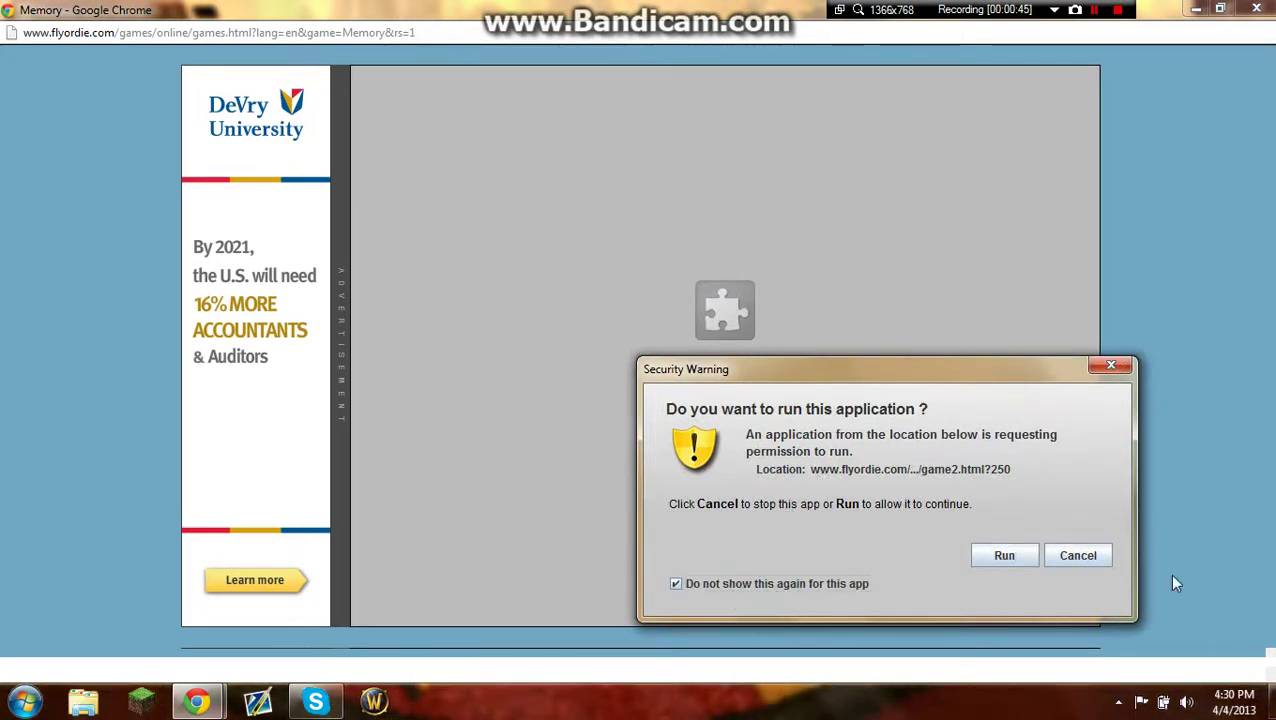
left_click(1002, 556)
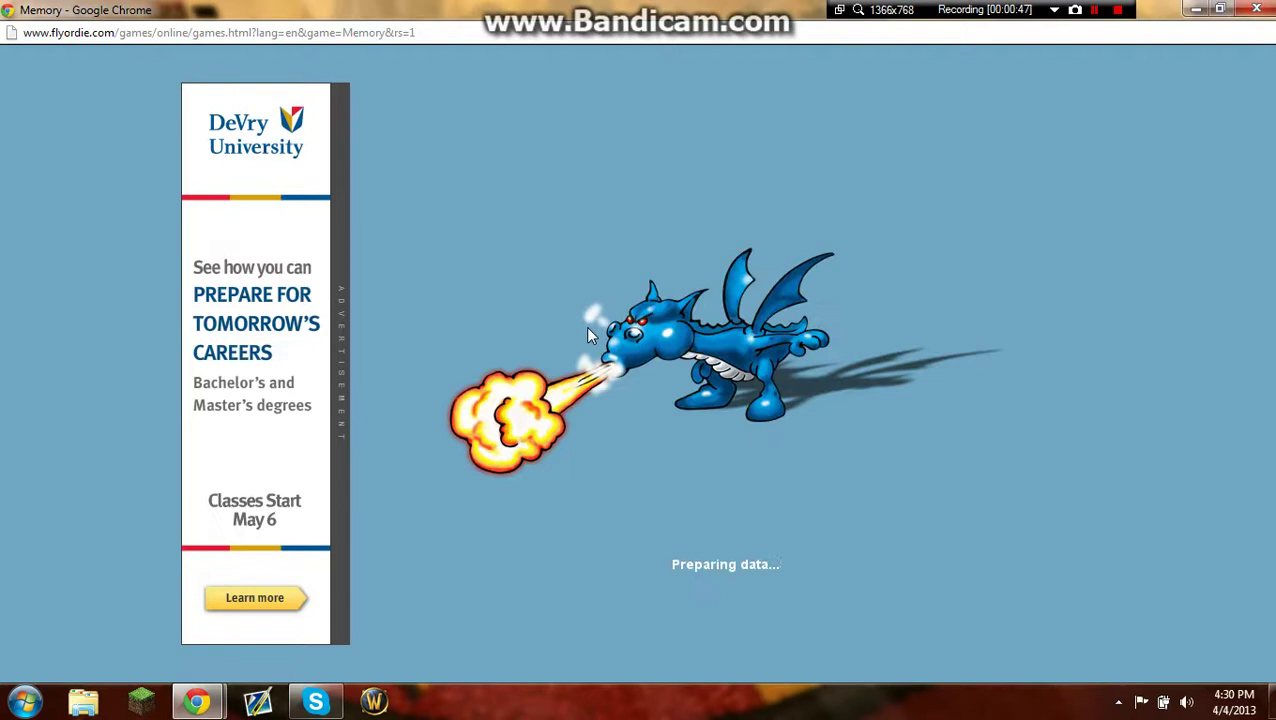
- Check the volume, enter Sala Español #1, send a chat greeting, and accept _OdiseO's challenge
left_click(1186, 701)
left_click(905, 421)
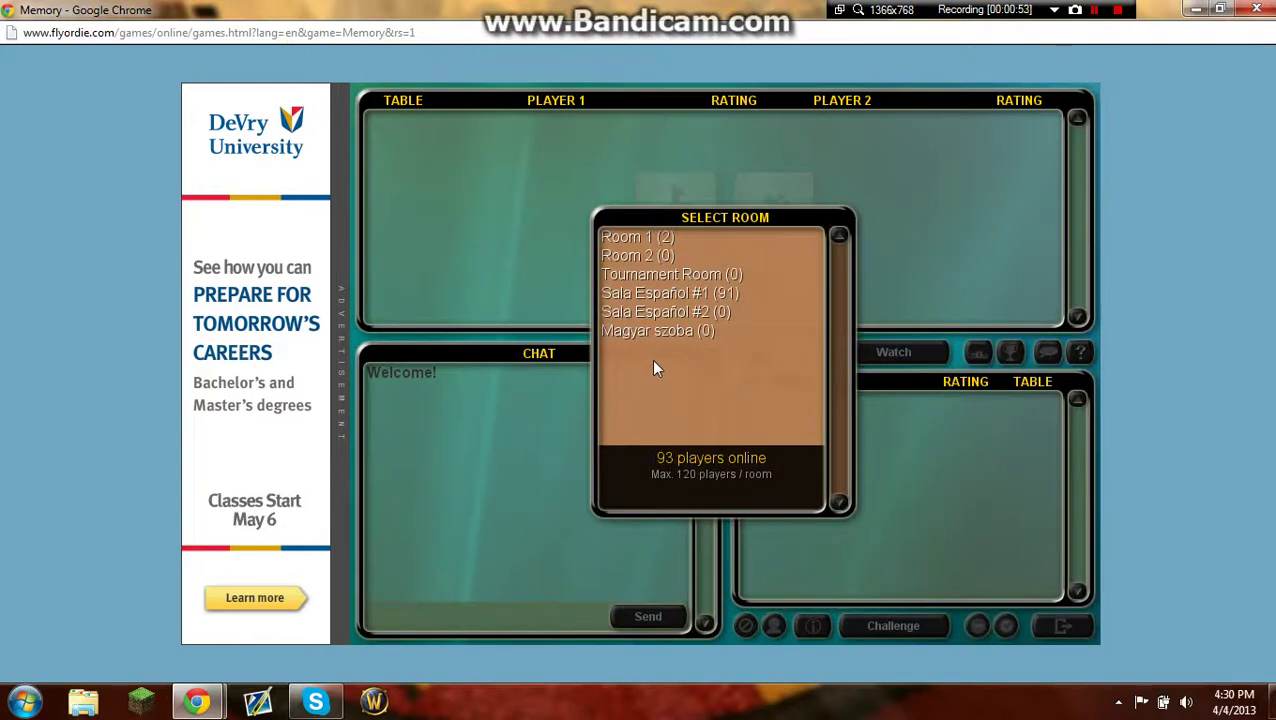
left_click(741, 302)
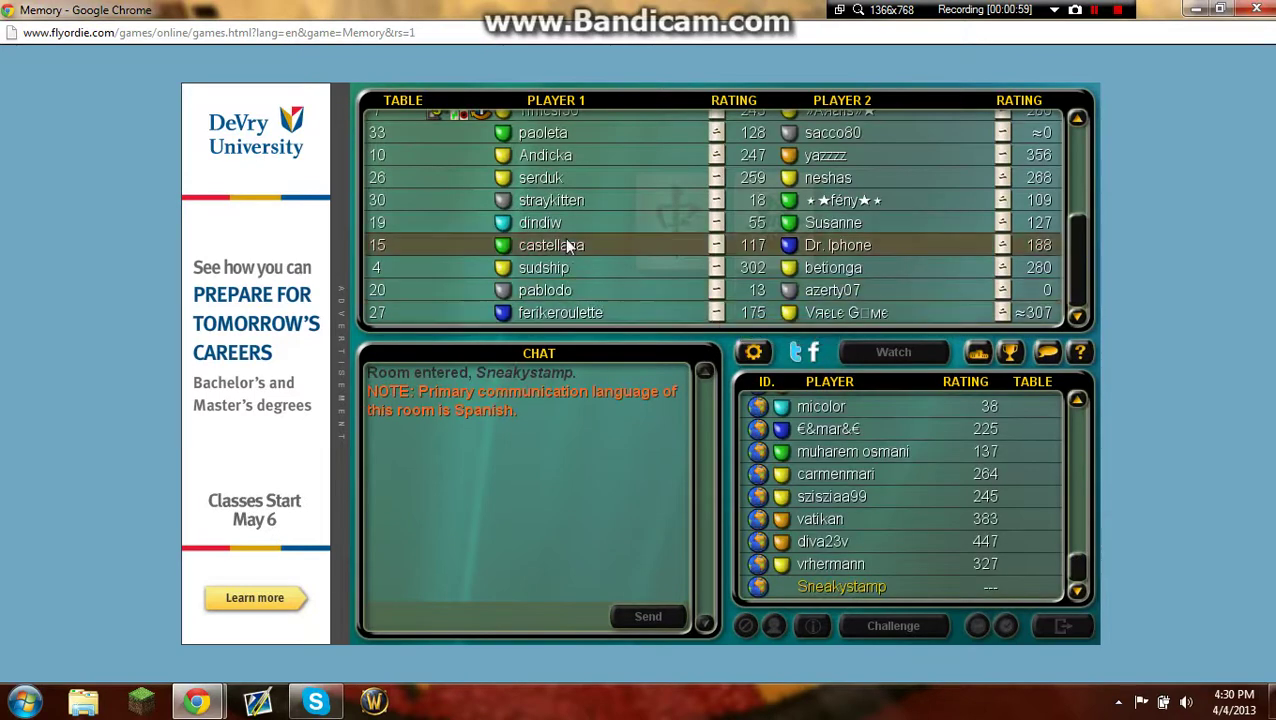
scroll(573, 187, "up", 3)
scroll(573, 187, "down", 3)
scroll(570, 197, "up", 3)
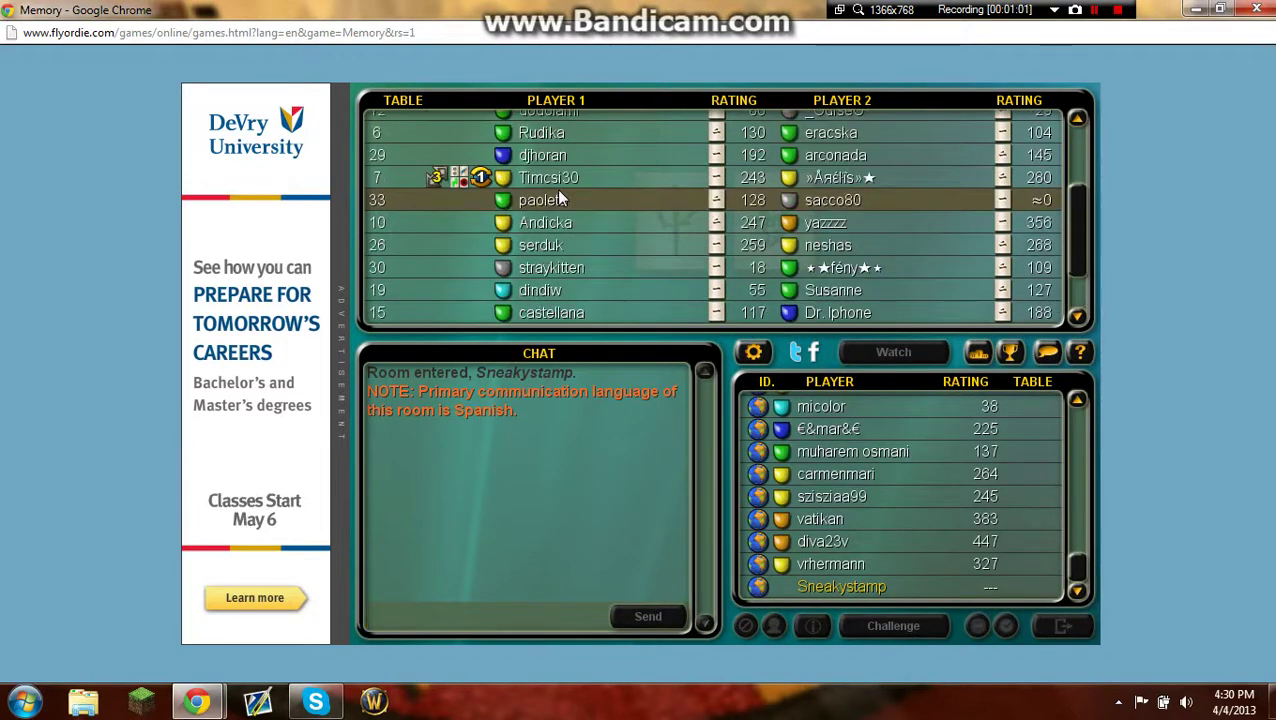
scroll(545, 200, "down", 3)
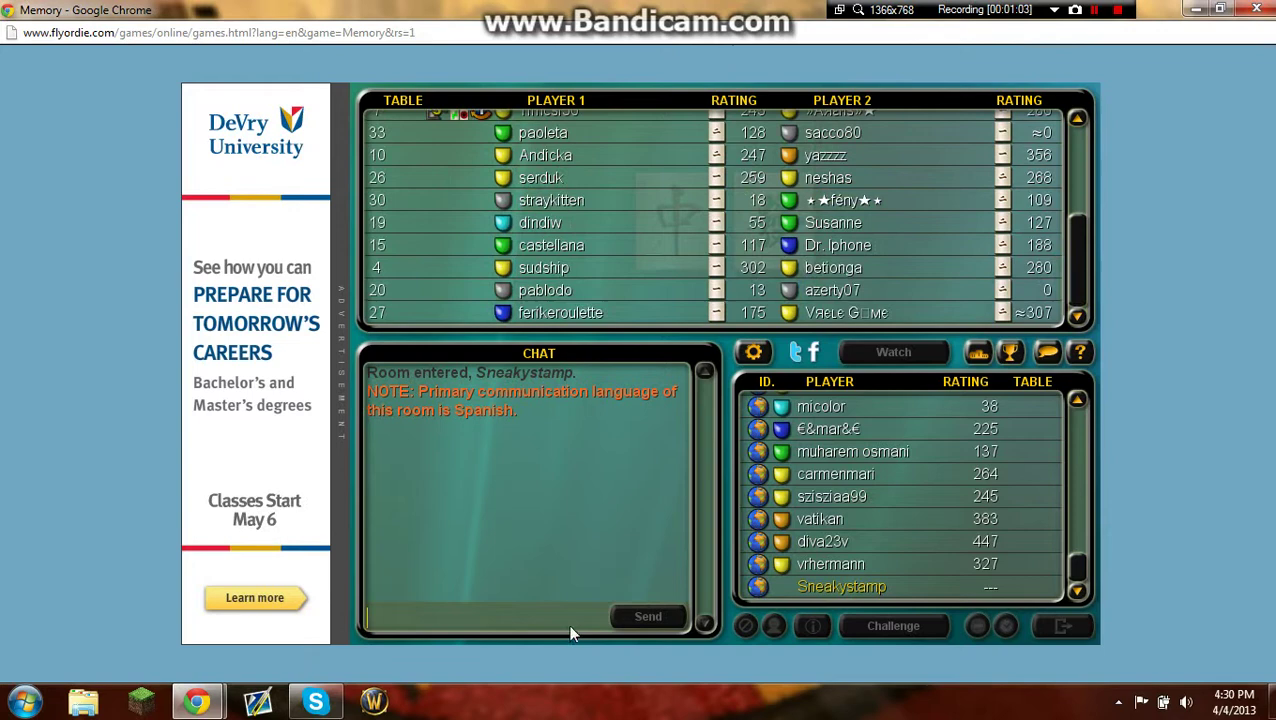
type("Quien ")
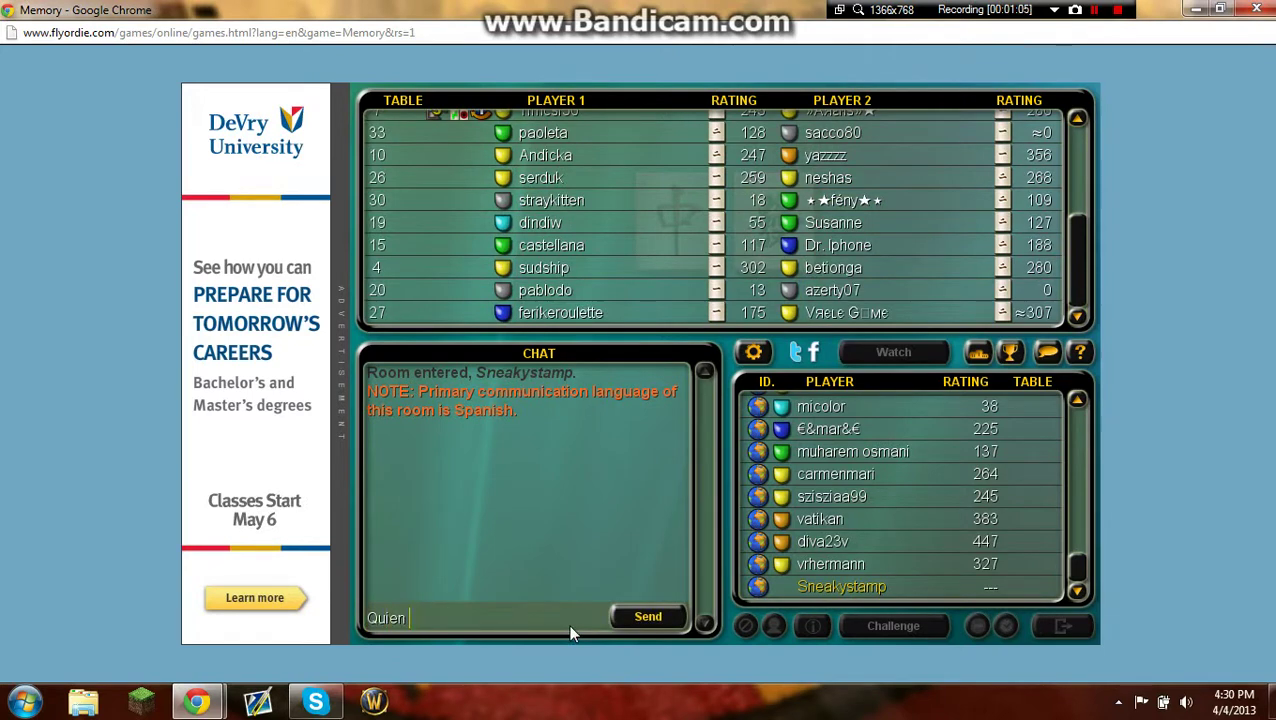
type("quie")
type("res")
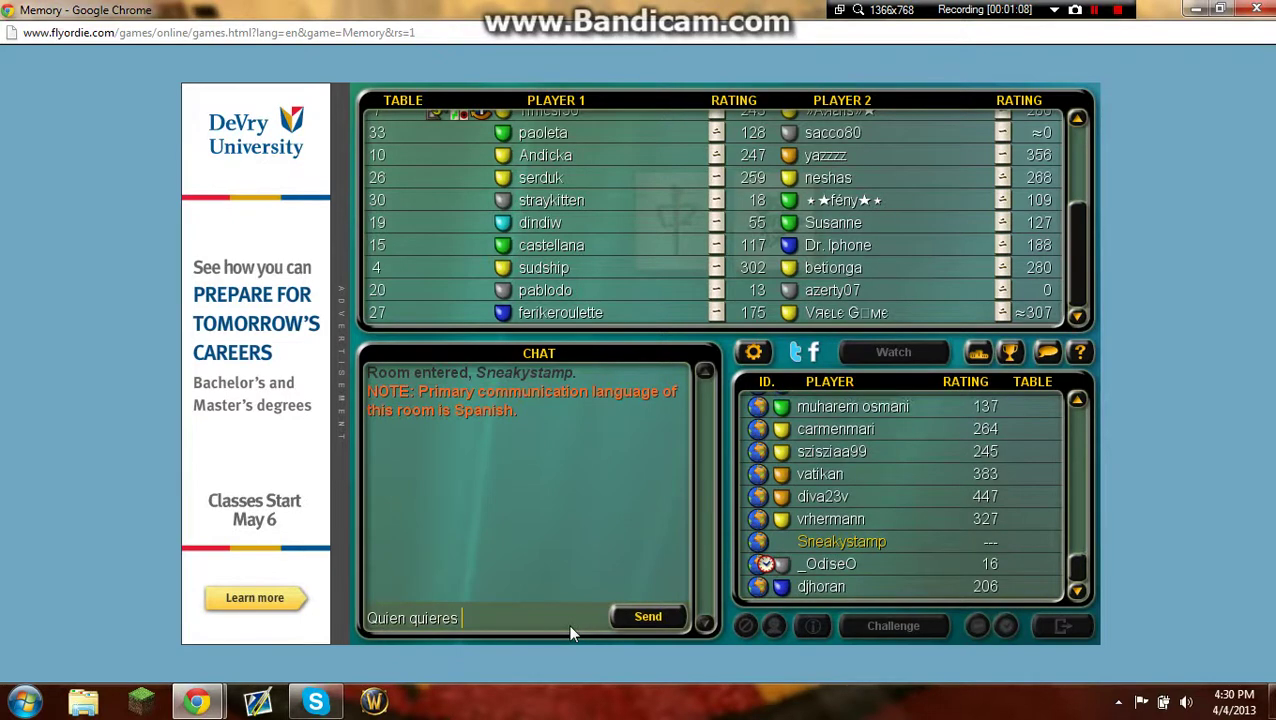
type(" morir")
key("Return")
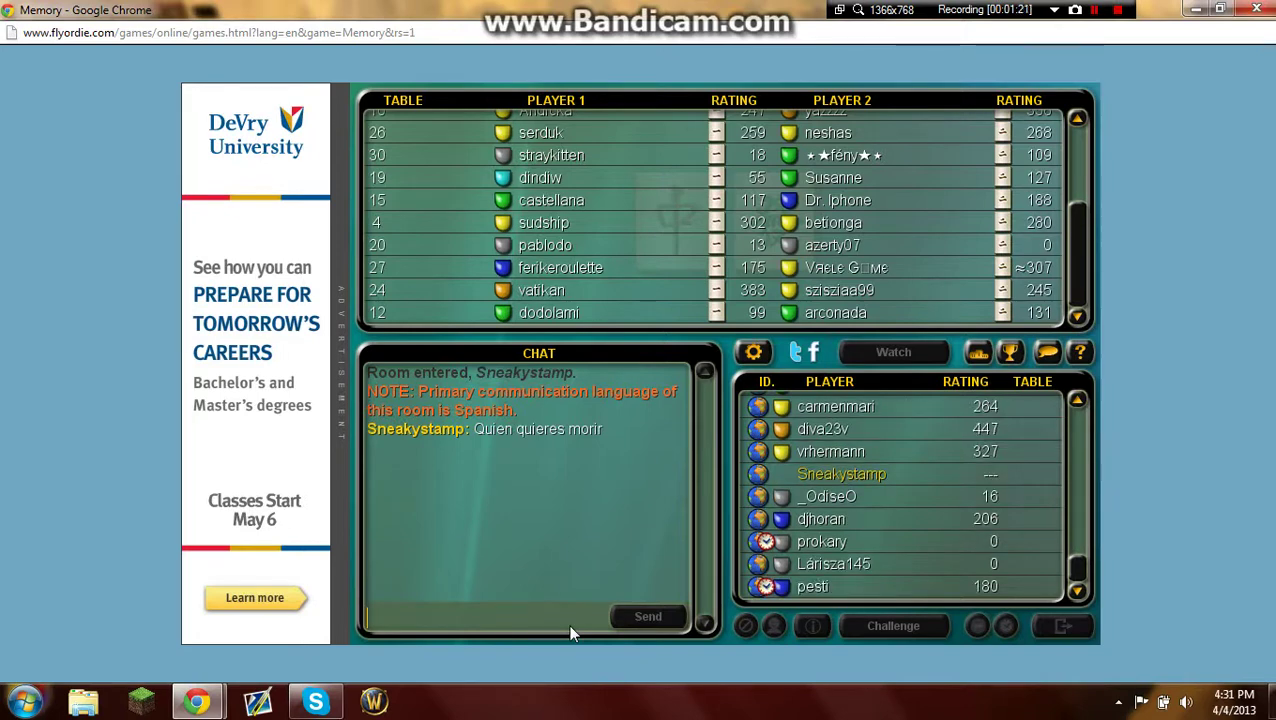
type("Y")
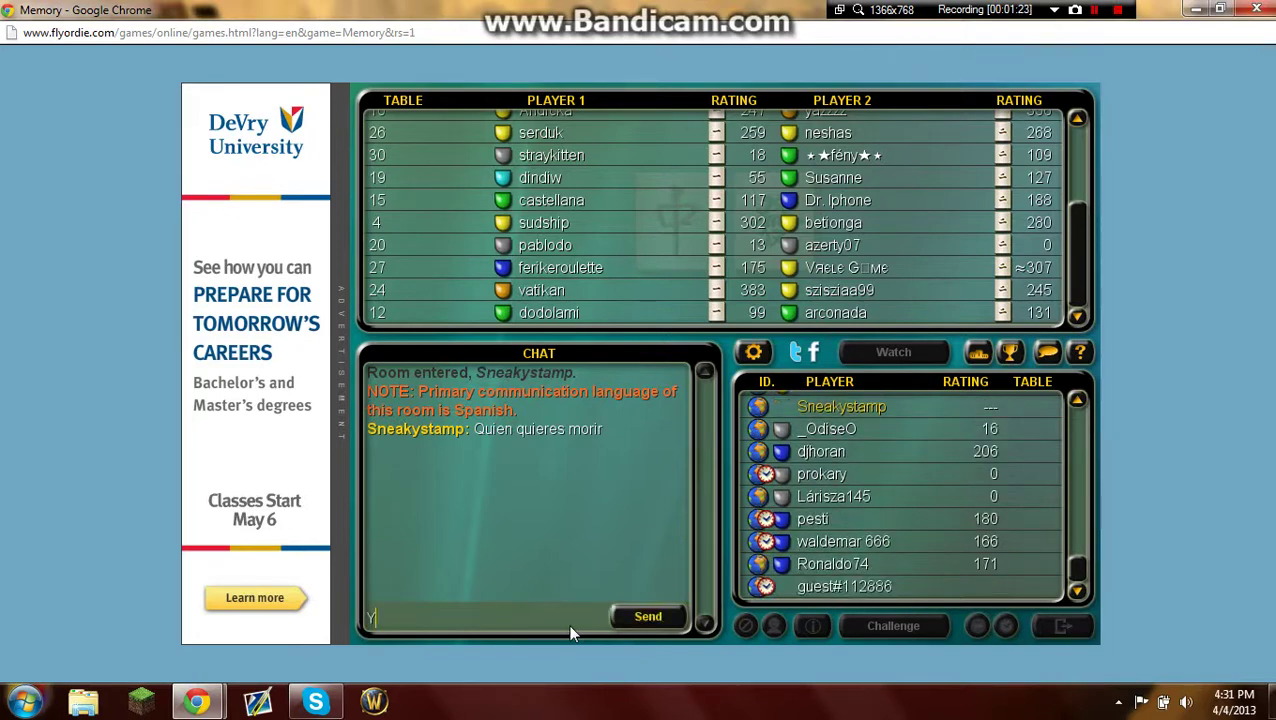
type("o")
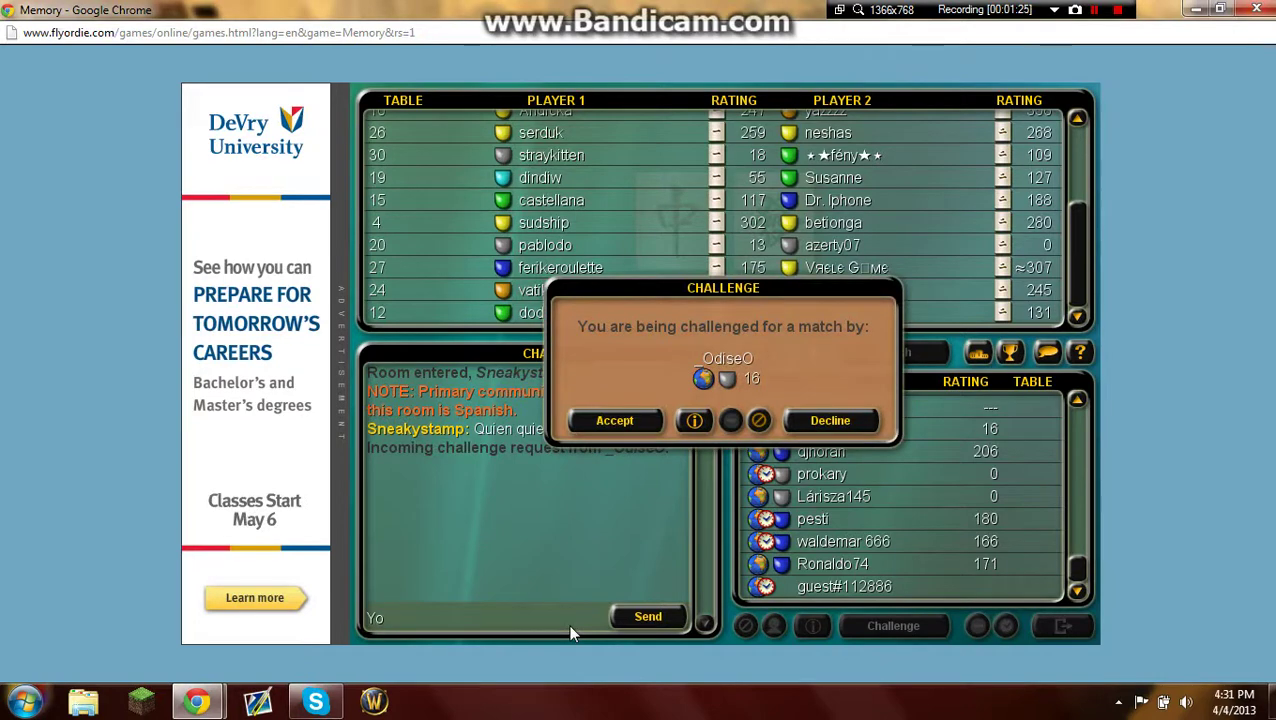
left_click(614, 421)
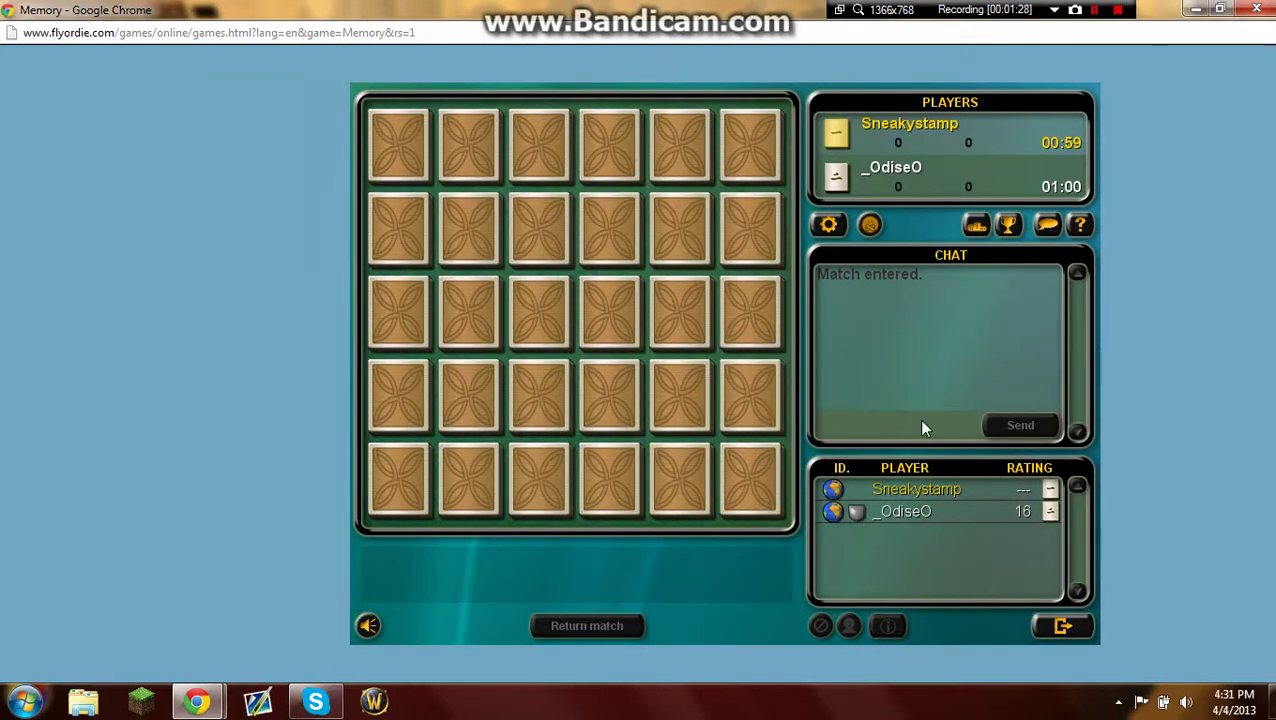
type("Tu es")
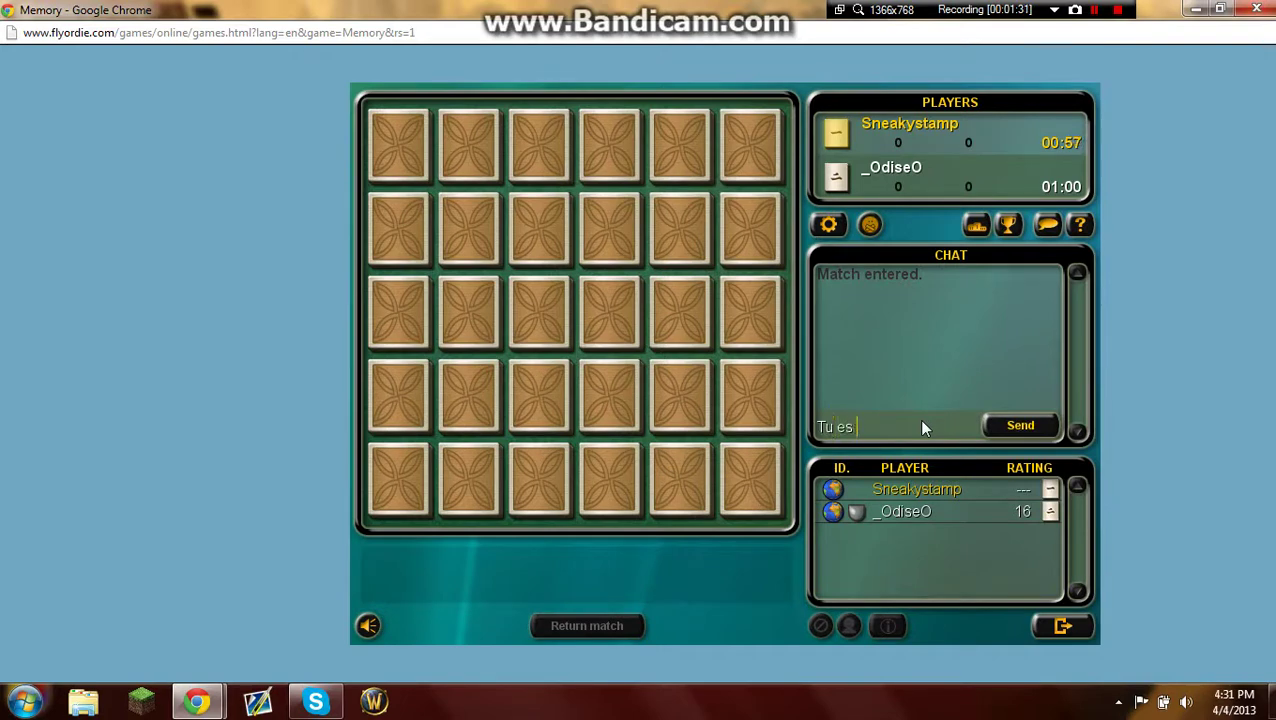
type(" un burro")
- Send a chat message and flip the opening tiles, pairing the 中 tile
key("Return")
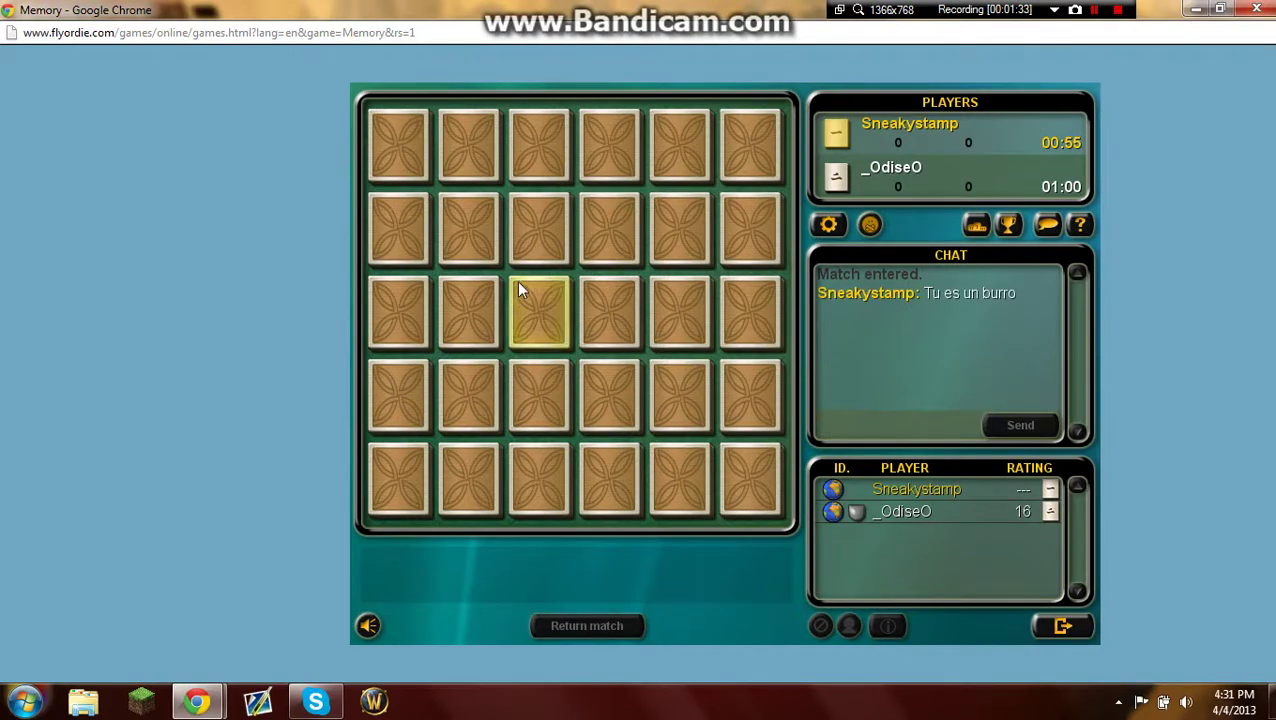
left_click(558, 328)
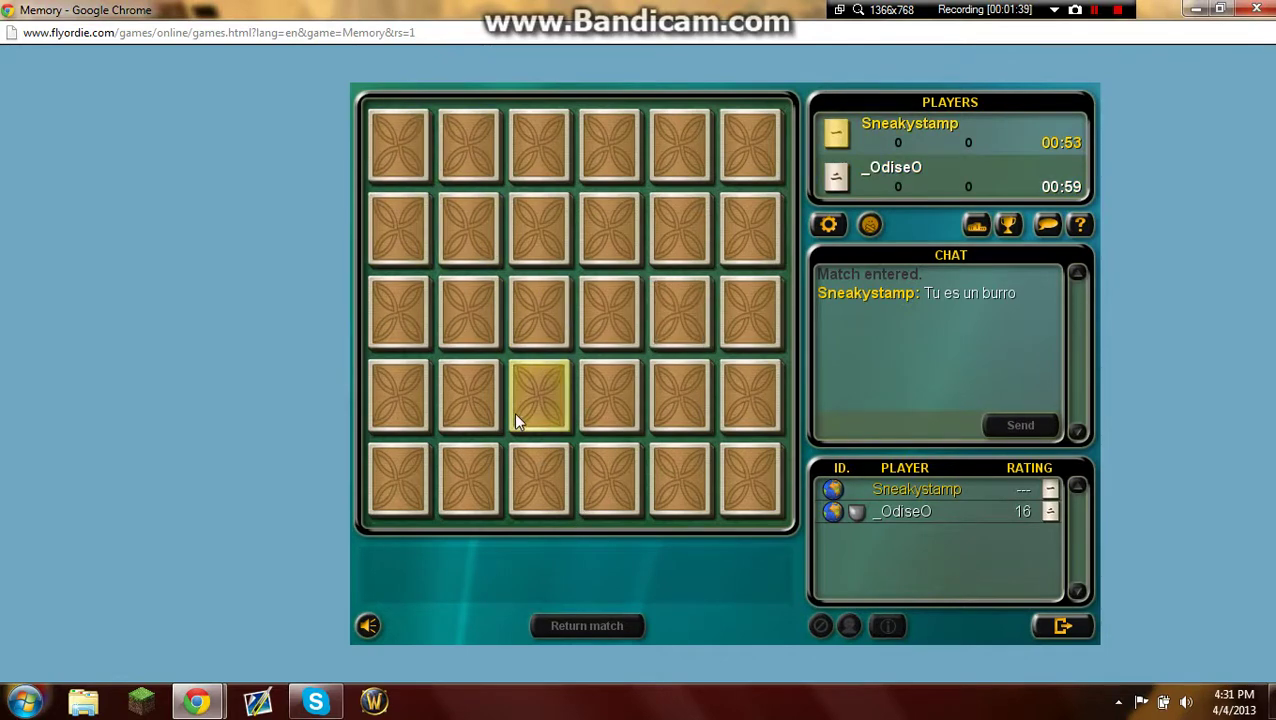
left_click(478, 468)
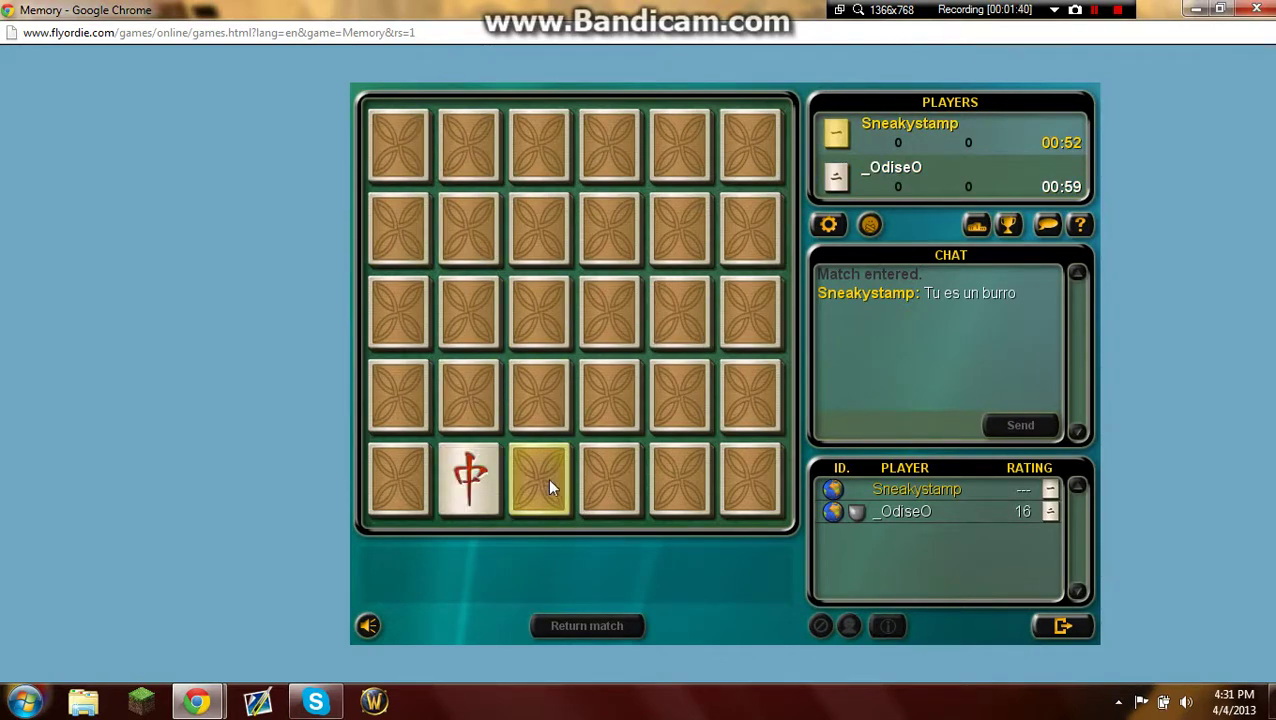
left_click(752, 157)
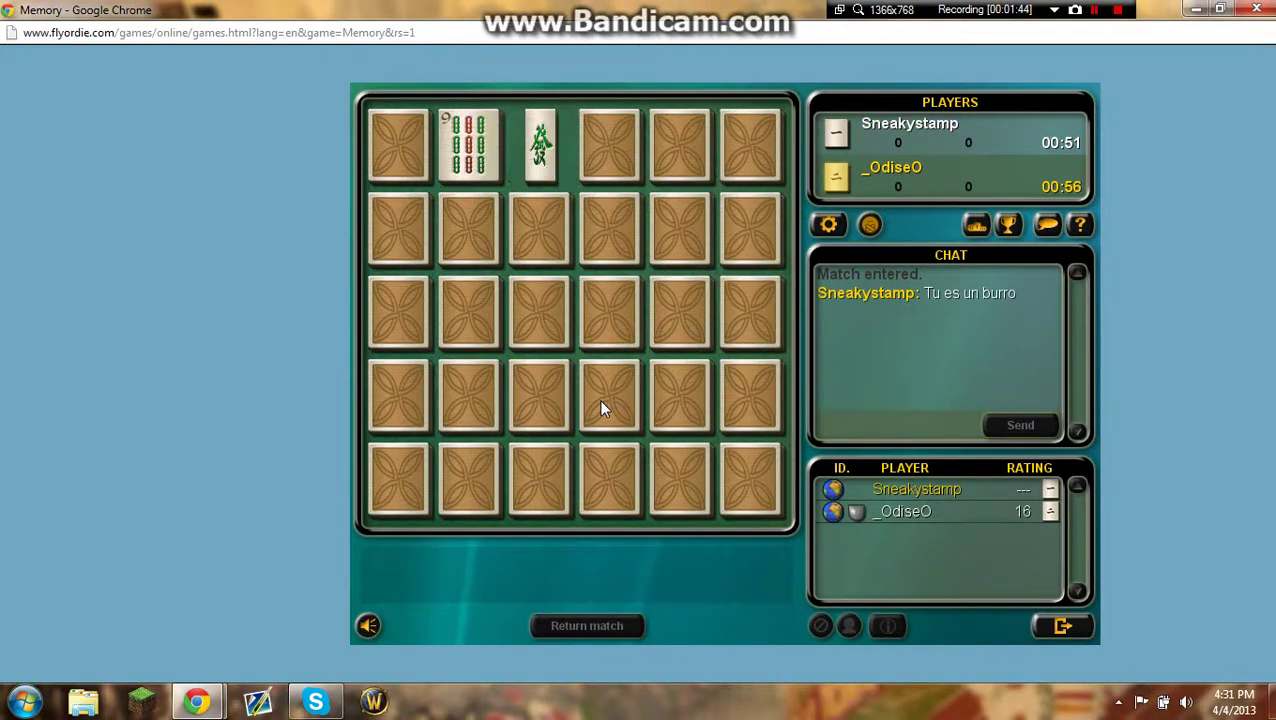
left_click(738, 415)
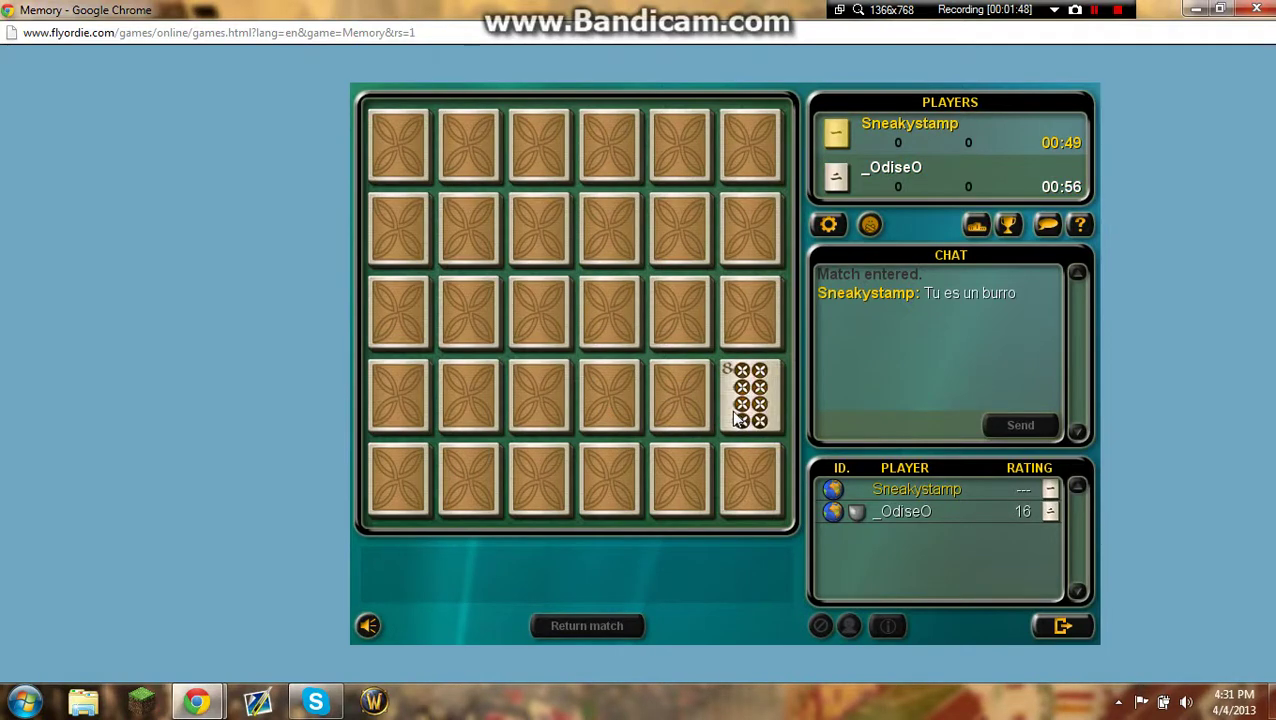
left_click(520, 250)
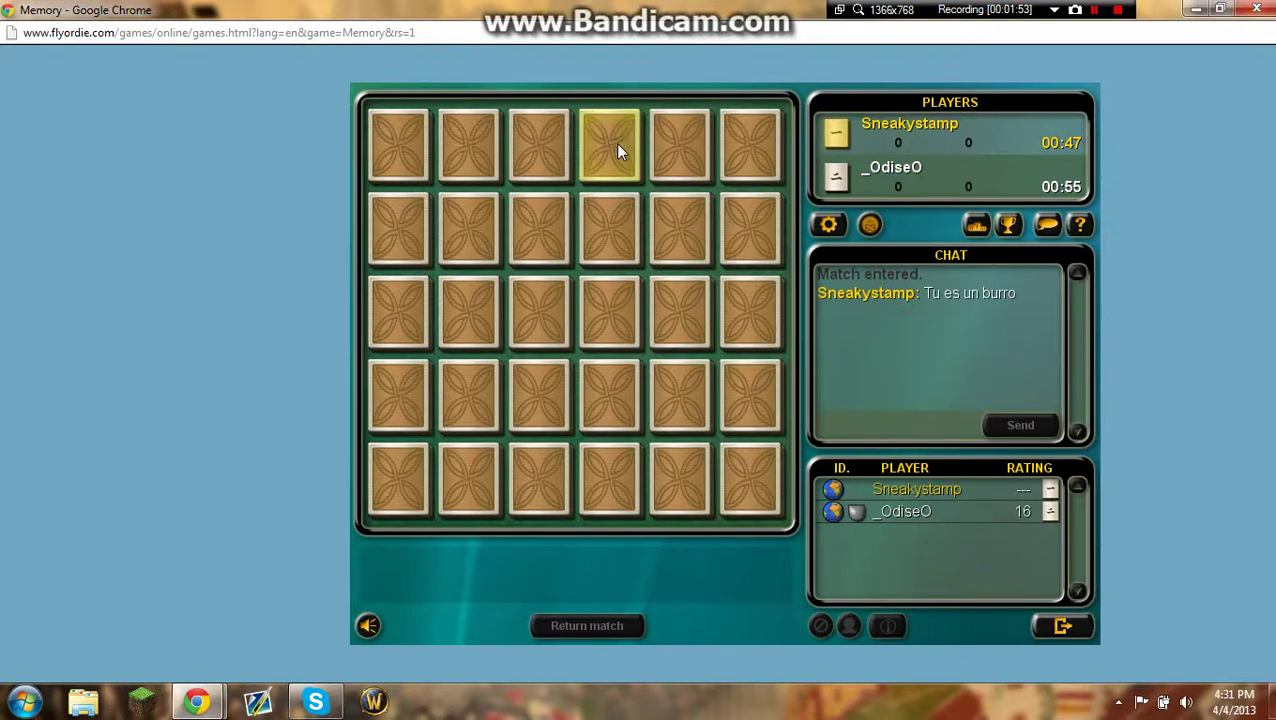
left_click(615, 143)
left_click(485, 457)
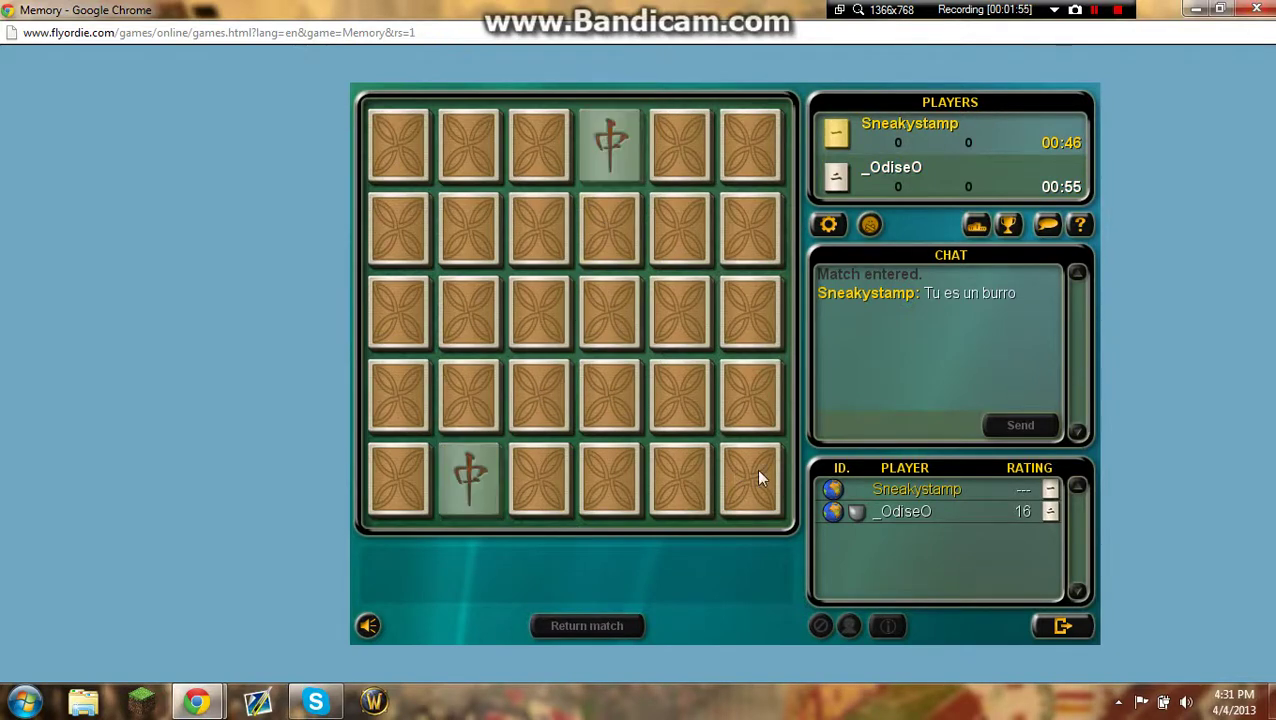
- Post the taunt 'Tu es un BURRO GRANDE!!!' and keep flipping tiles, trying the five-bamboo
left_click(918, 428)
type("Tu")
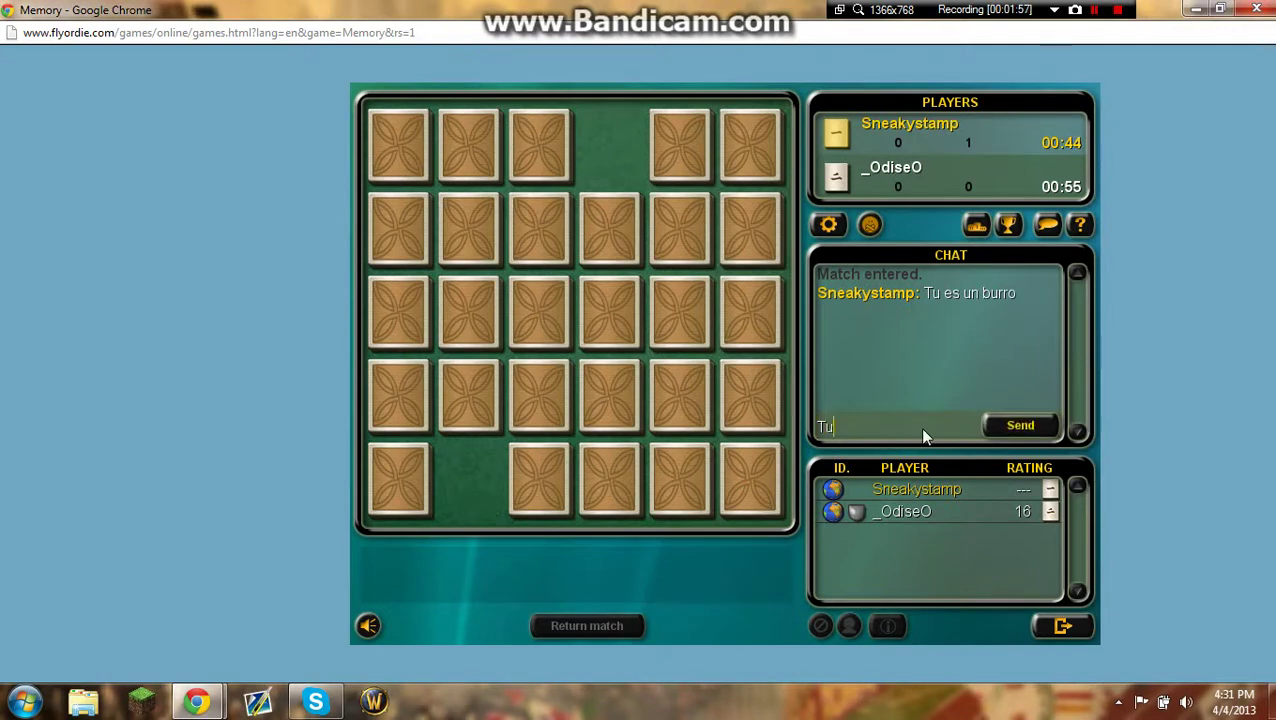
type(" es un BURRO")
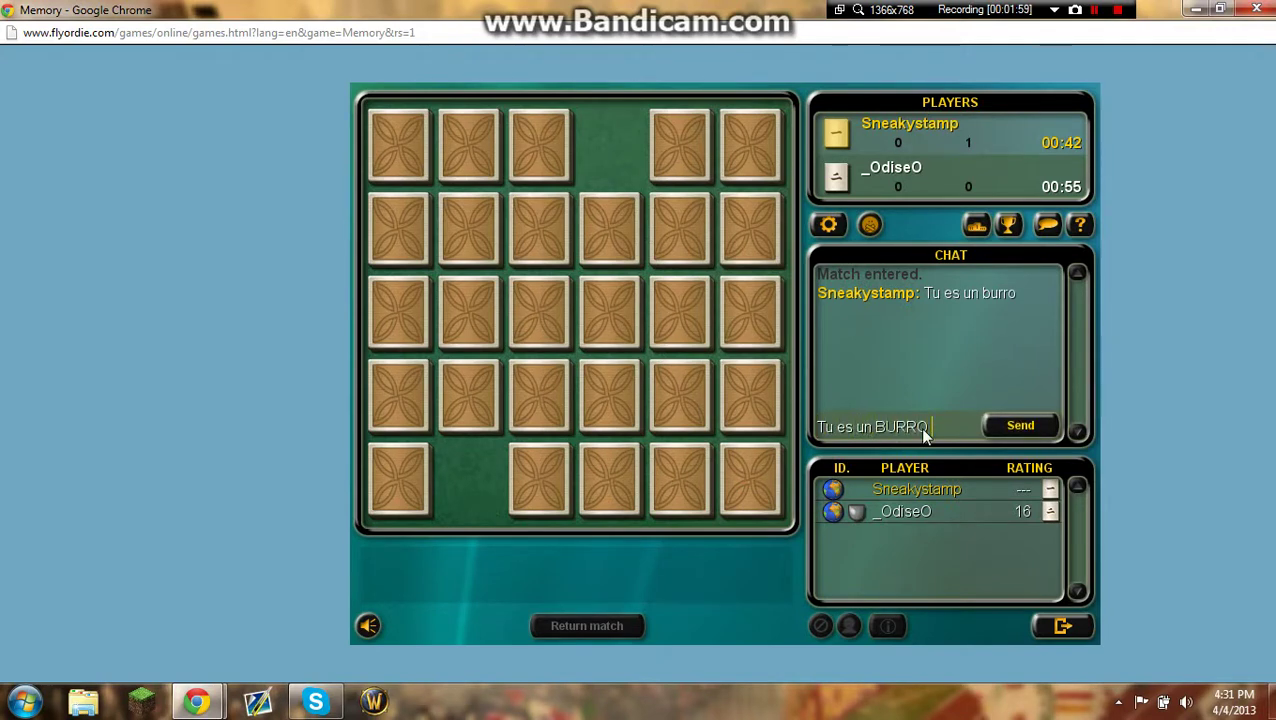
type(" GRANDE!!!")
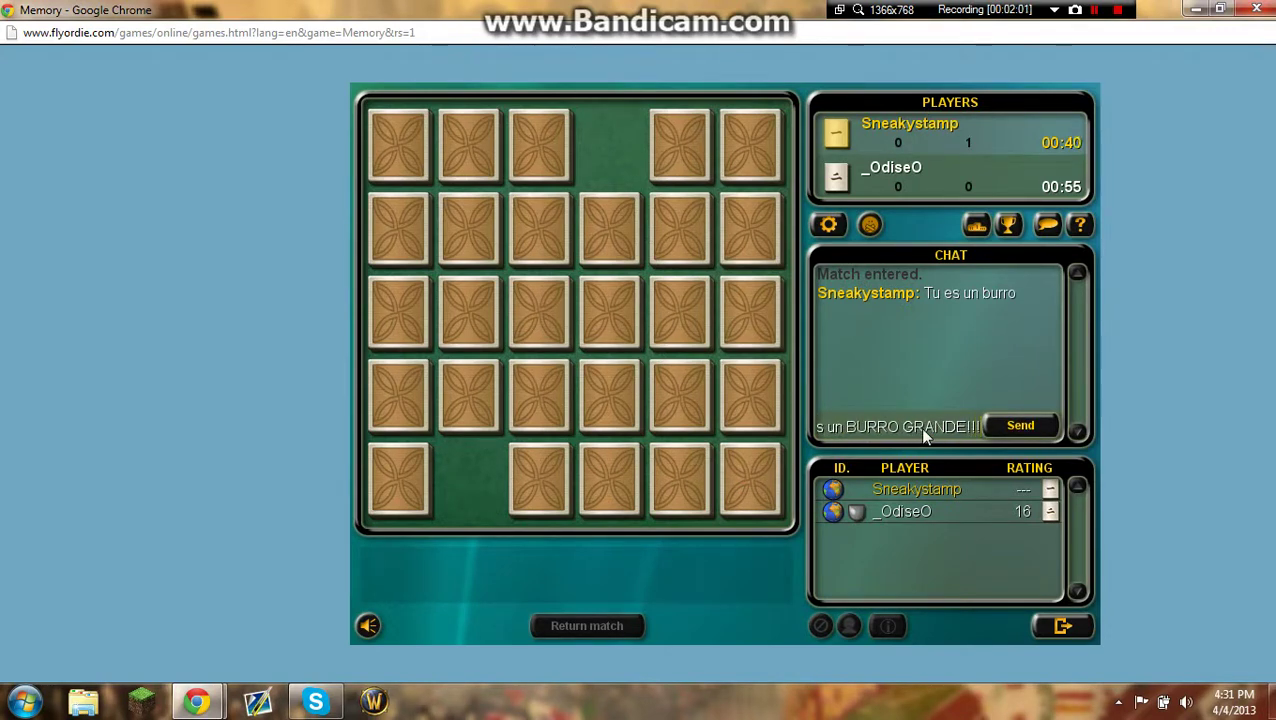
key("Return")
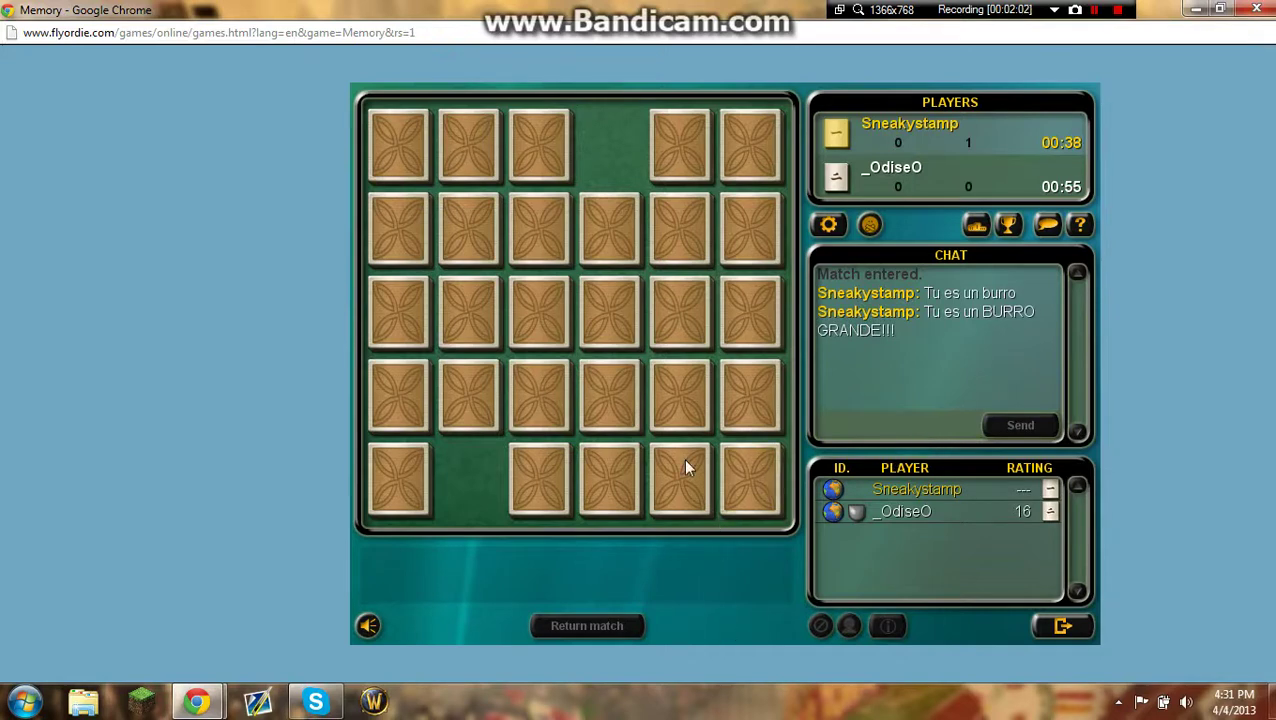
left_click(611, 316)
left_click(762, 428)
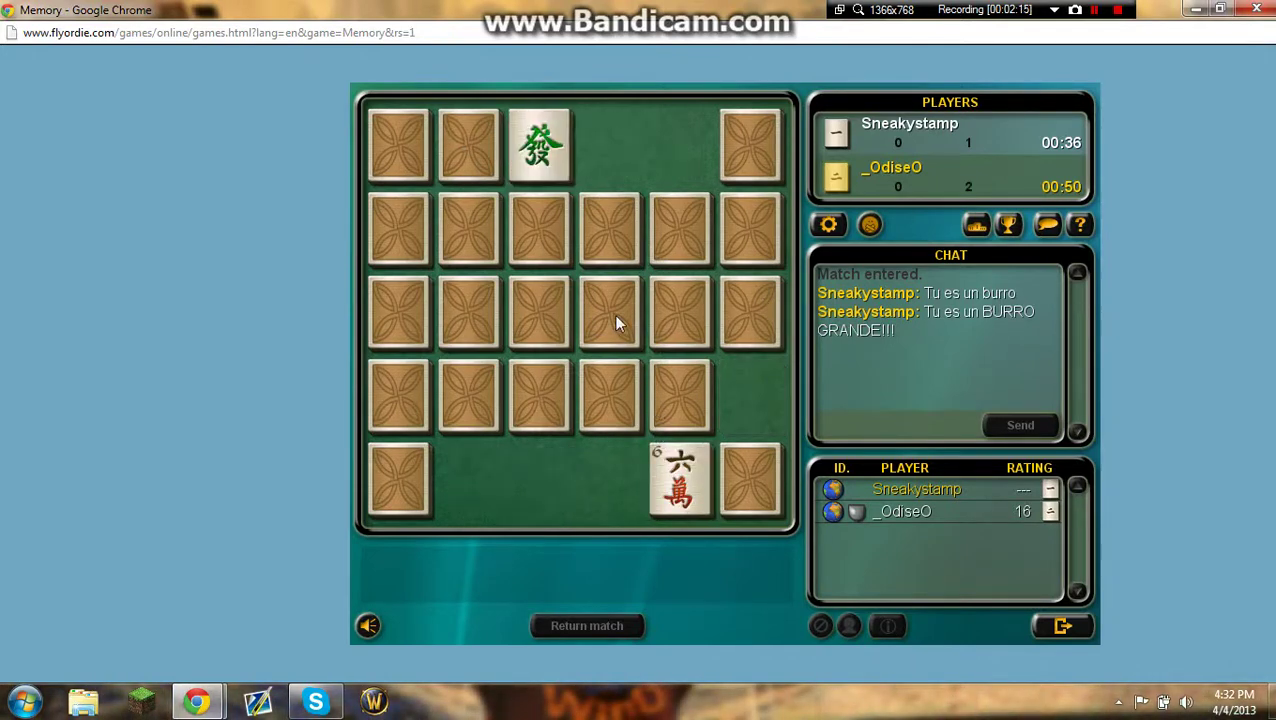
left_click(603, 394)
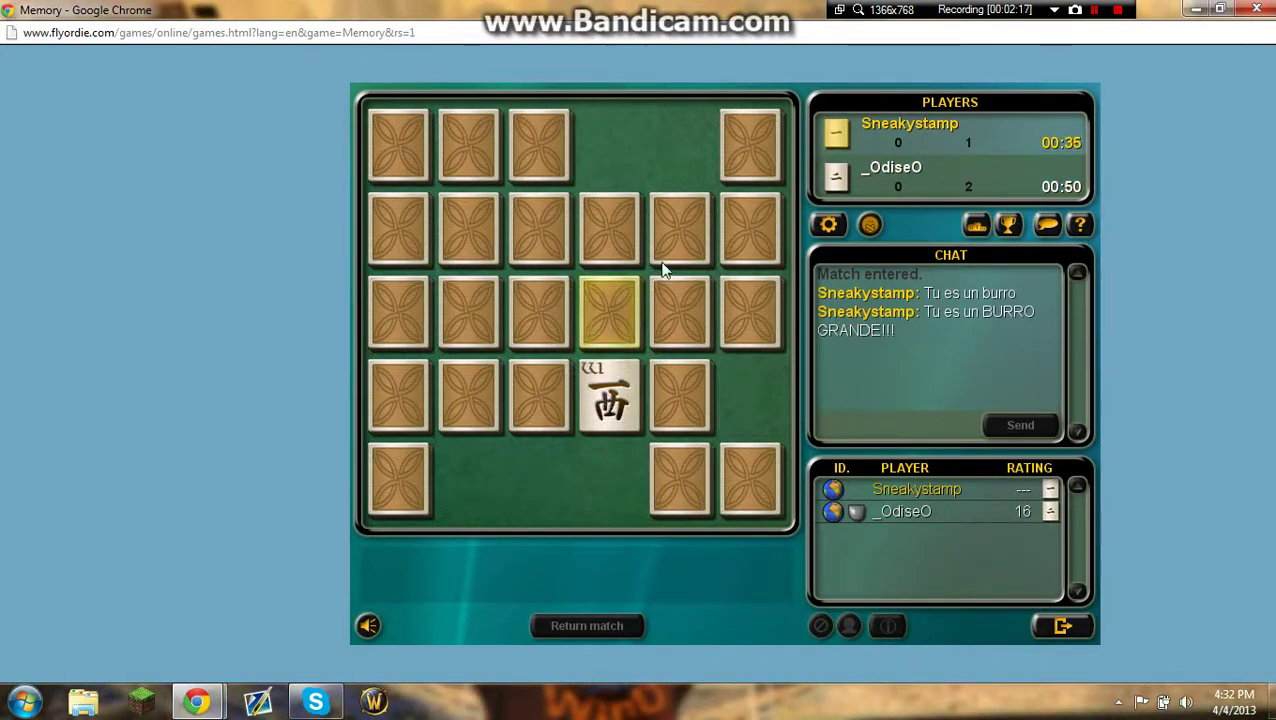
left_click(741, 147)
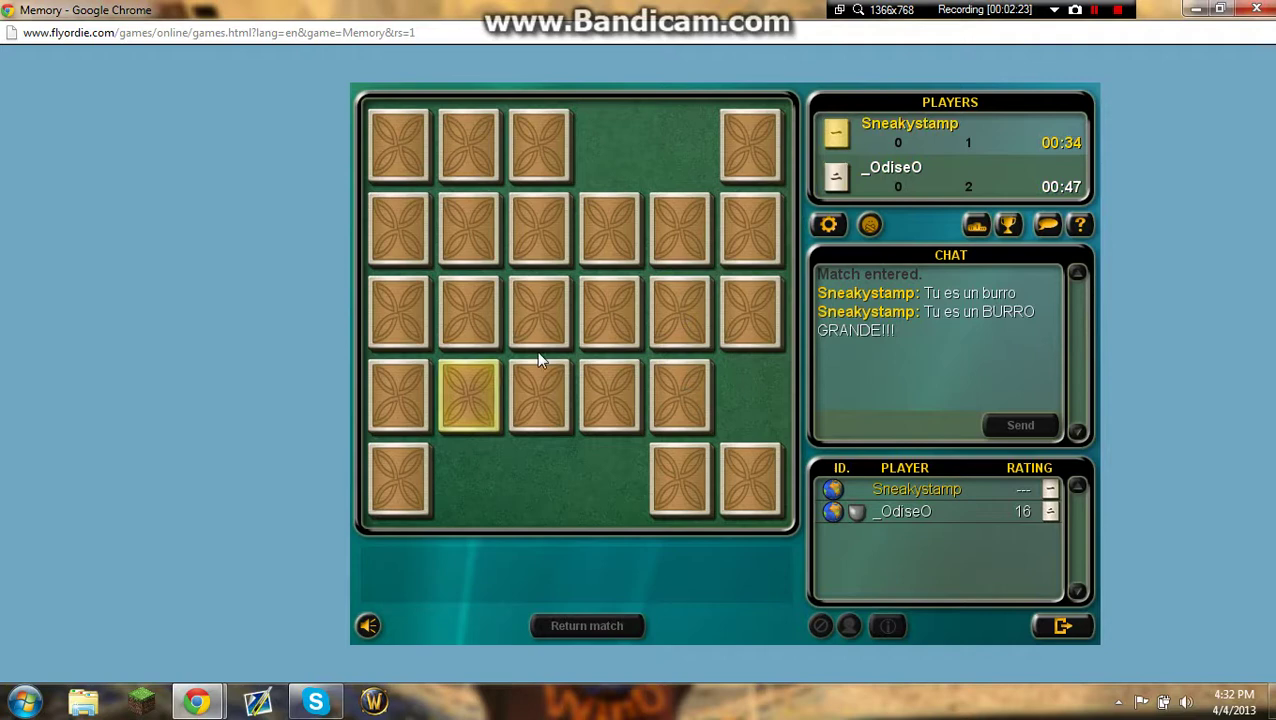
left_click(487, 178)
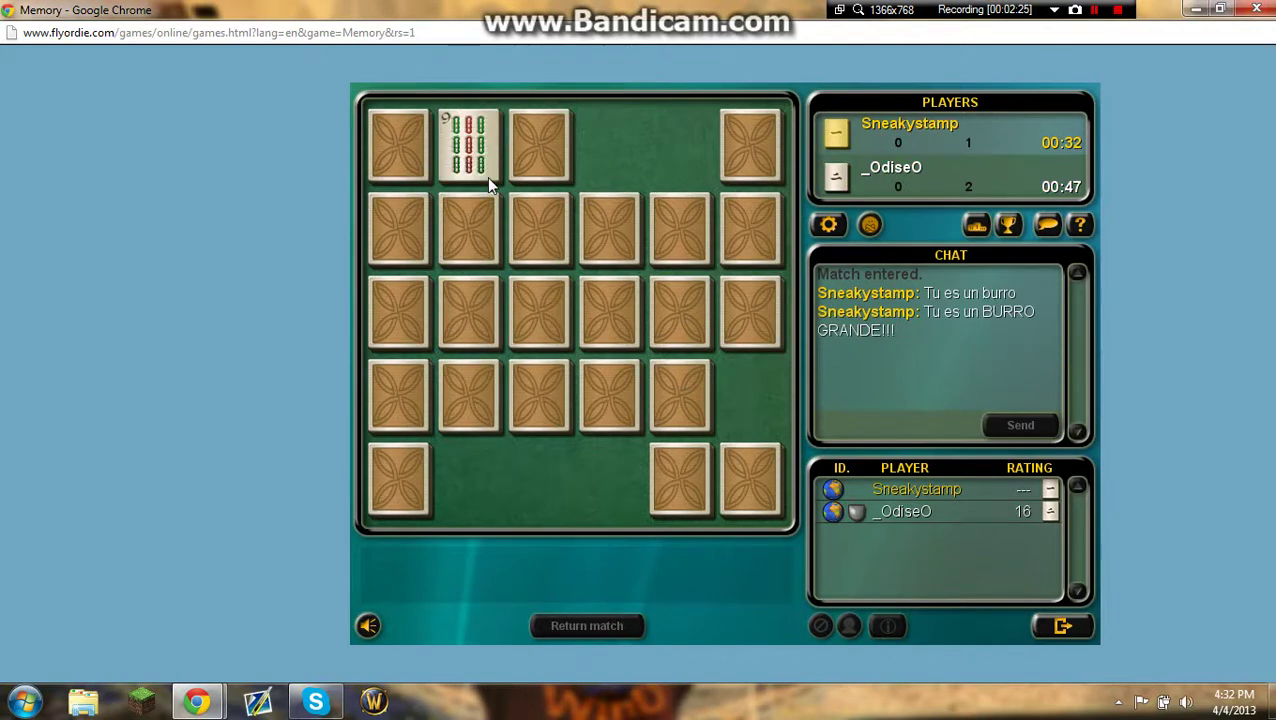
left_click(412, 314)
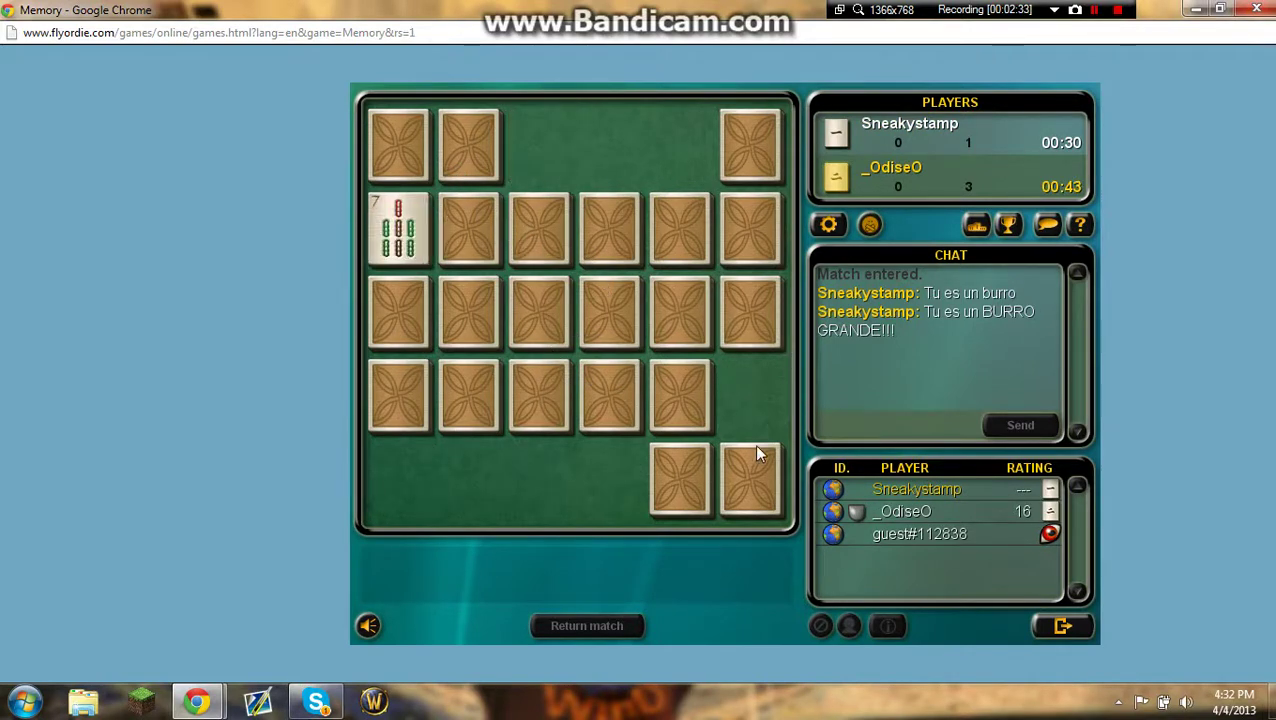
left_click(751, 480)
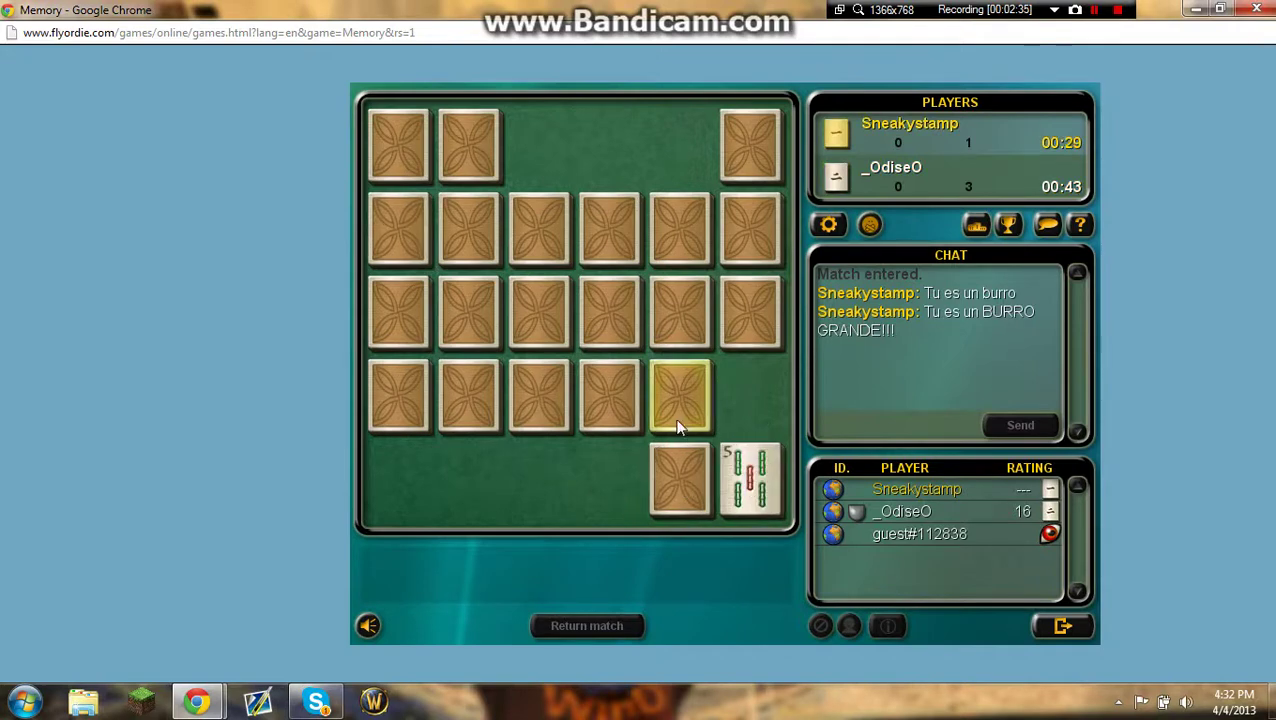
left_click(462, 396)
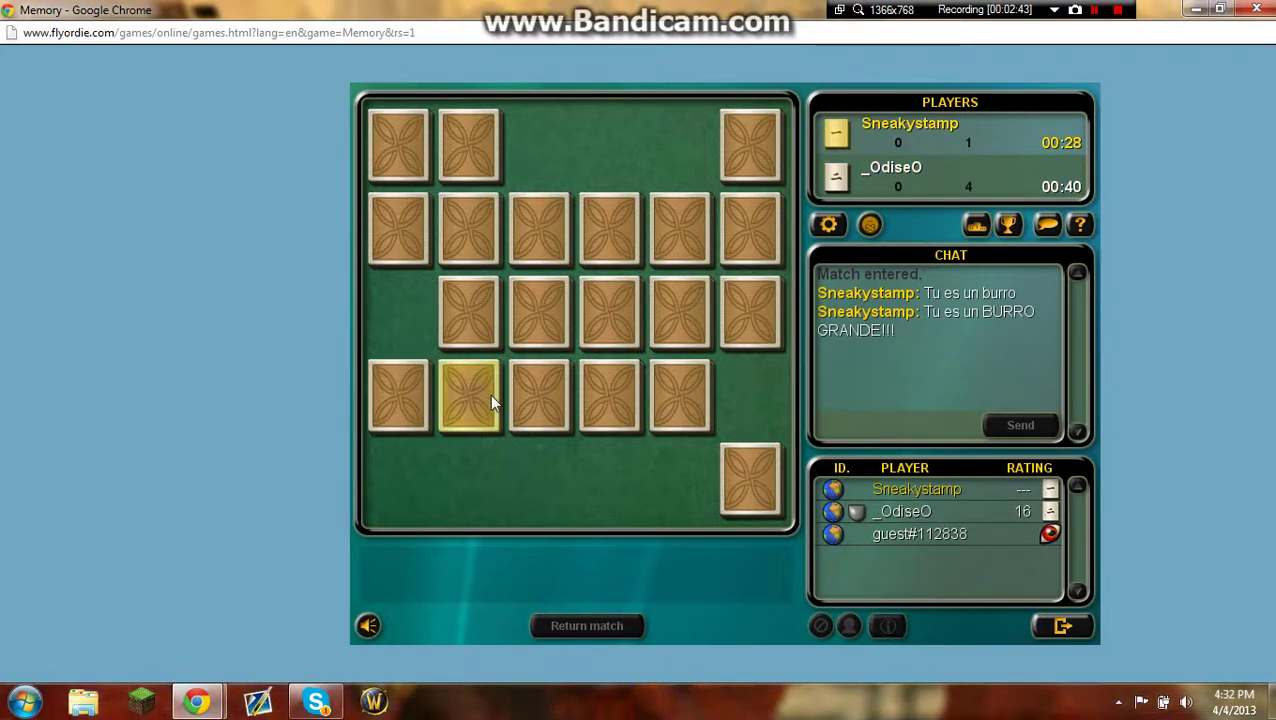
- Match the five-bamboo and W/M pairs and try the 西 and 7 tiles, tying 4–4
left_click(750, 478)
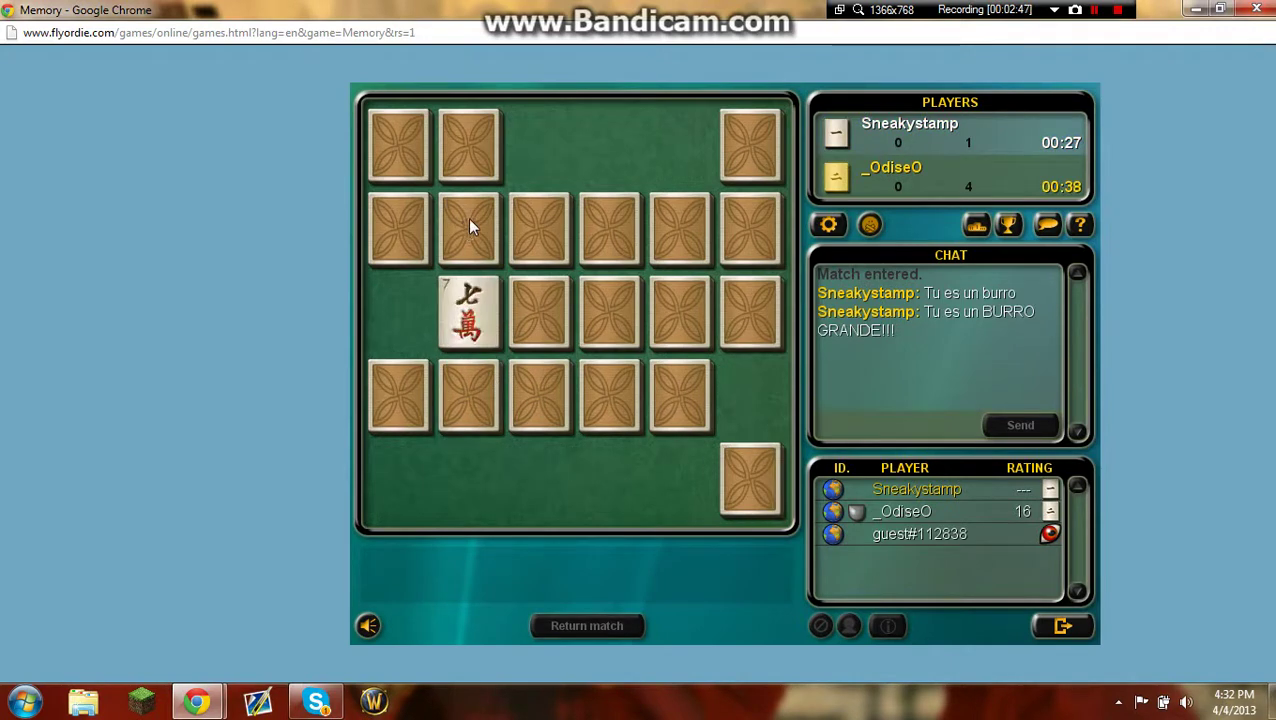
left_click(740, 505)
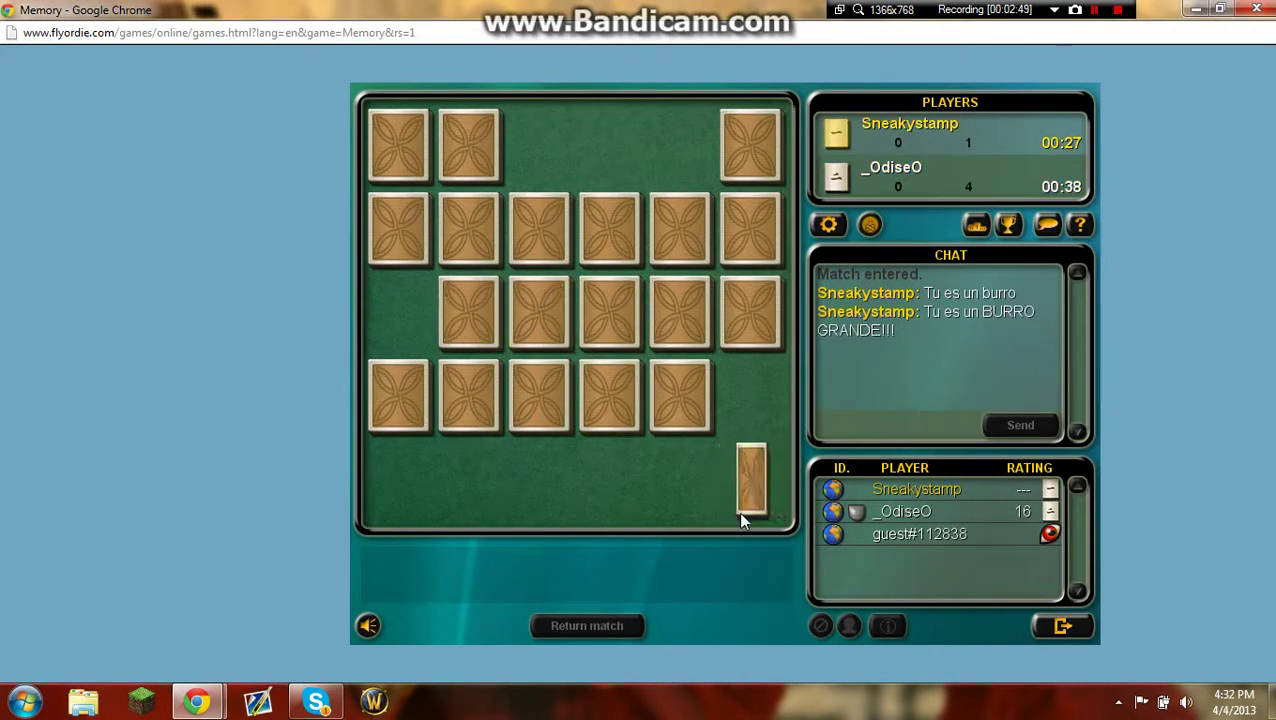
left_click(539, 312)
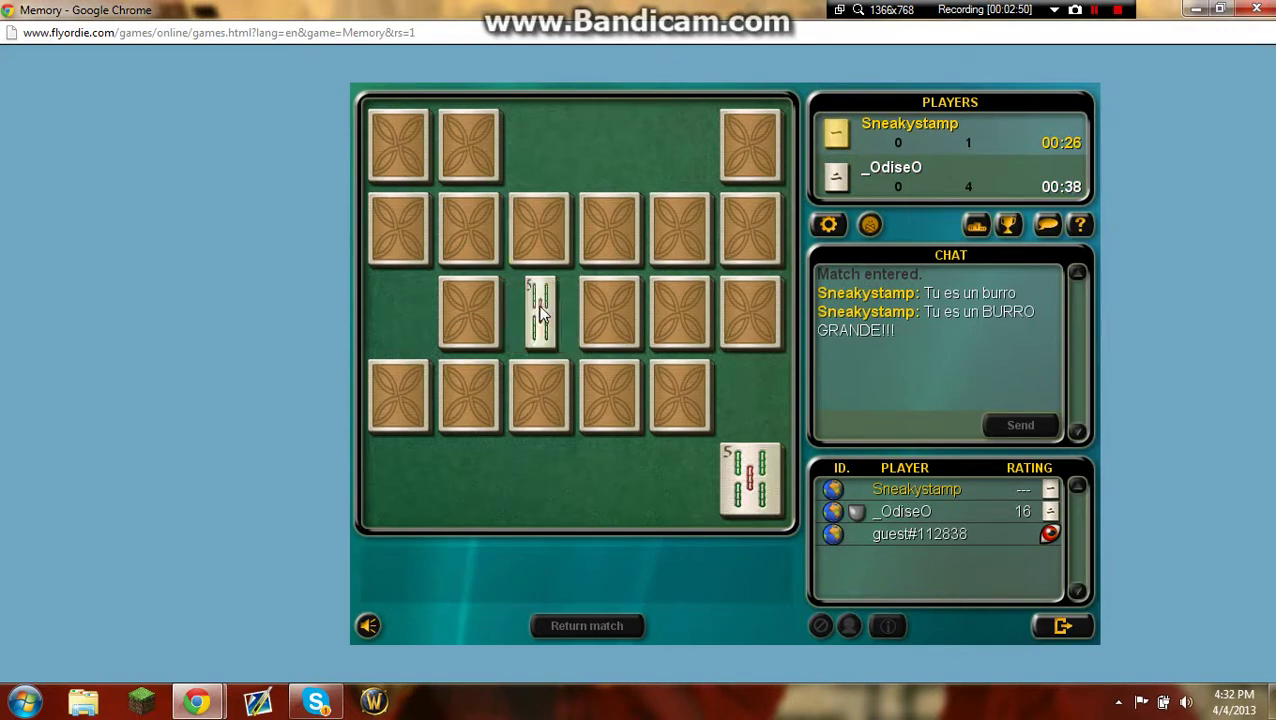
left_click(753, 232)
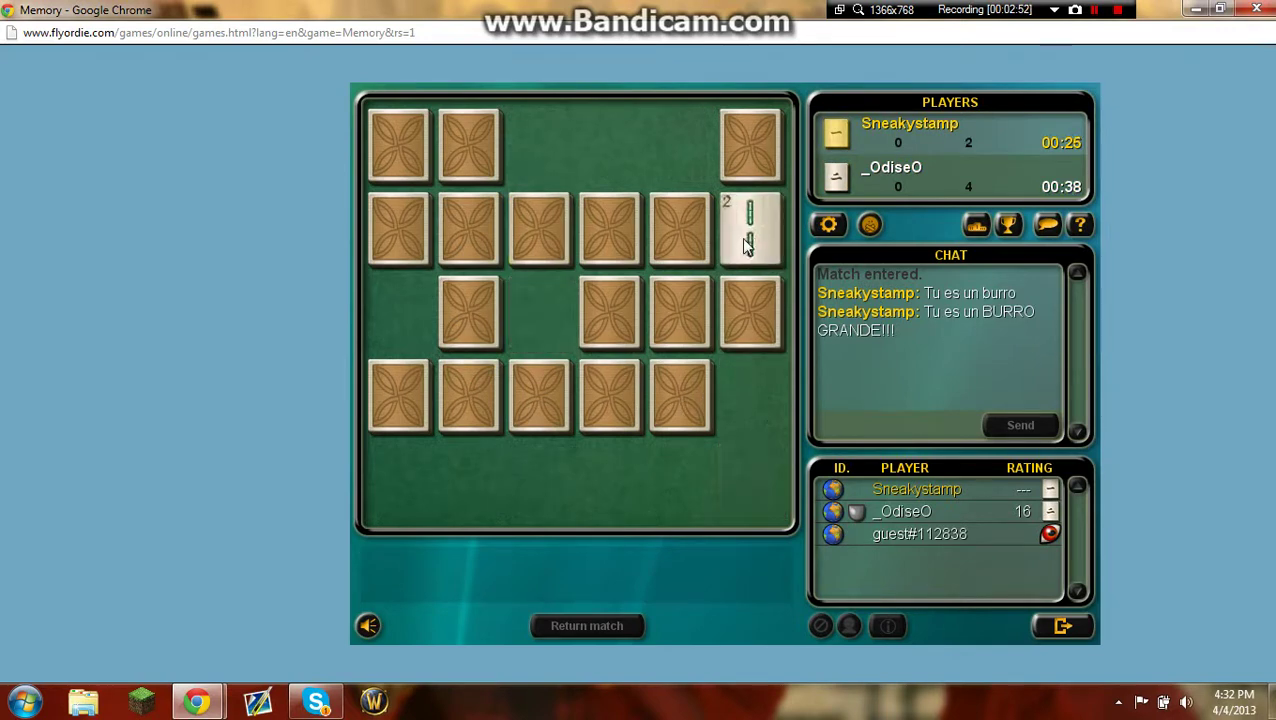
left_click(489, 220)
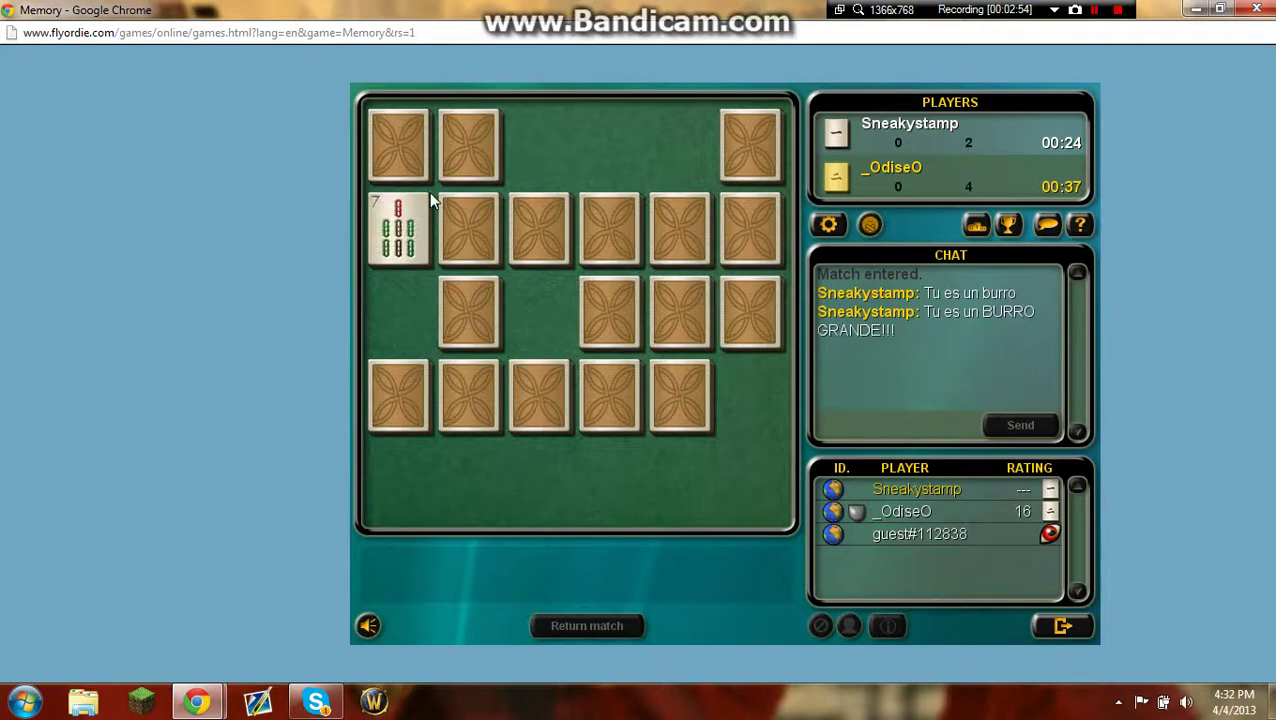
left_click(668, 394)
left_click(468, 395)
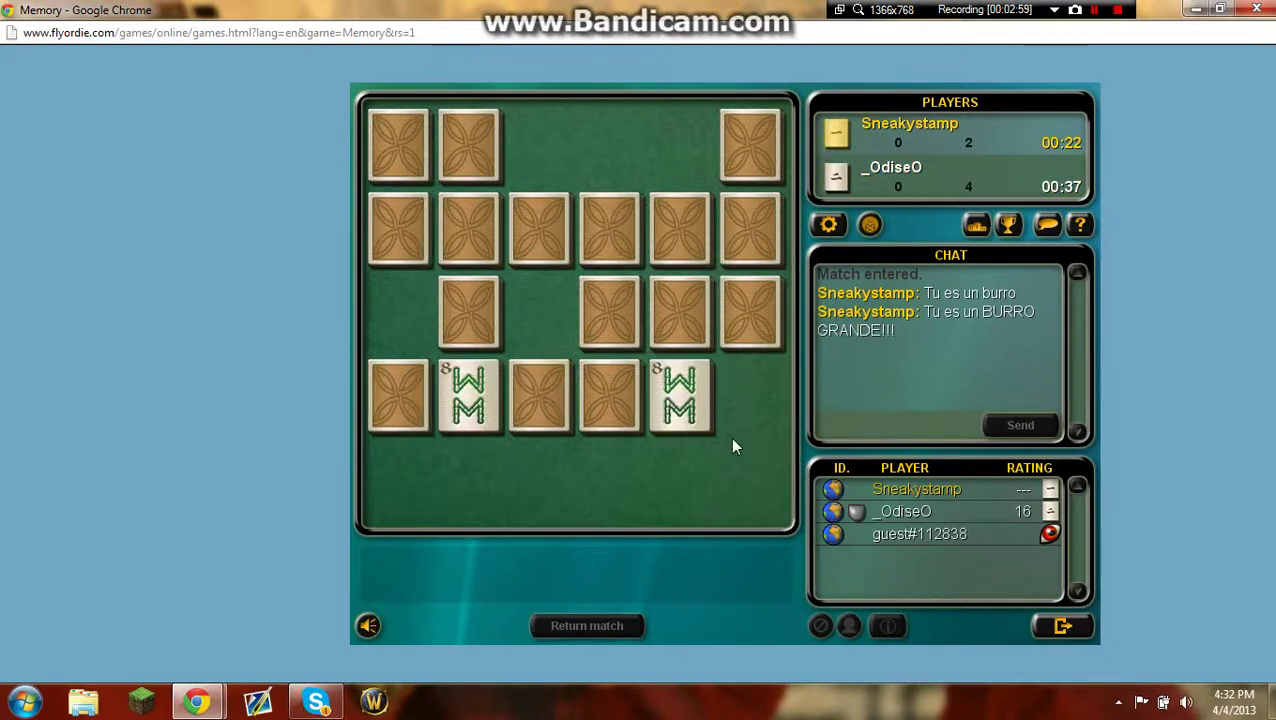
left_click(604, 419)
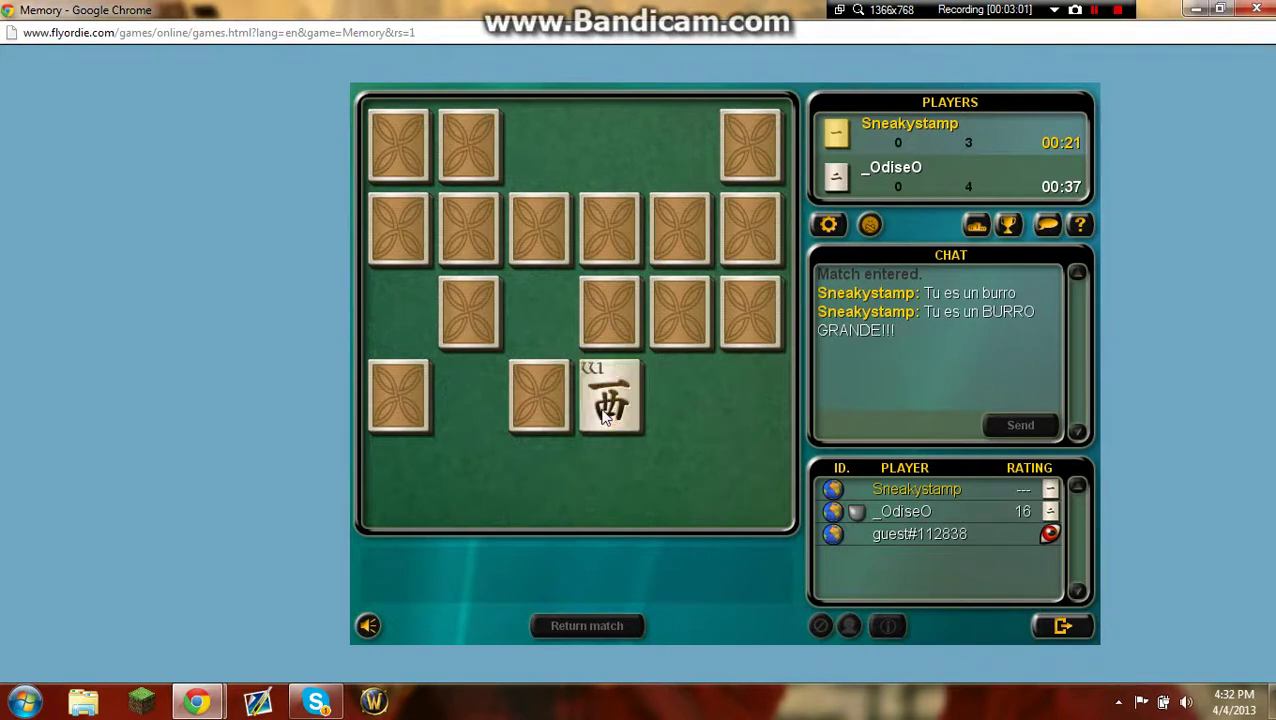
left_click(469, 322)
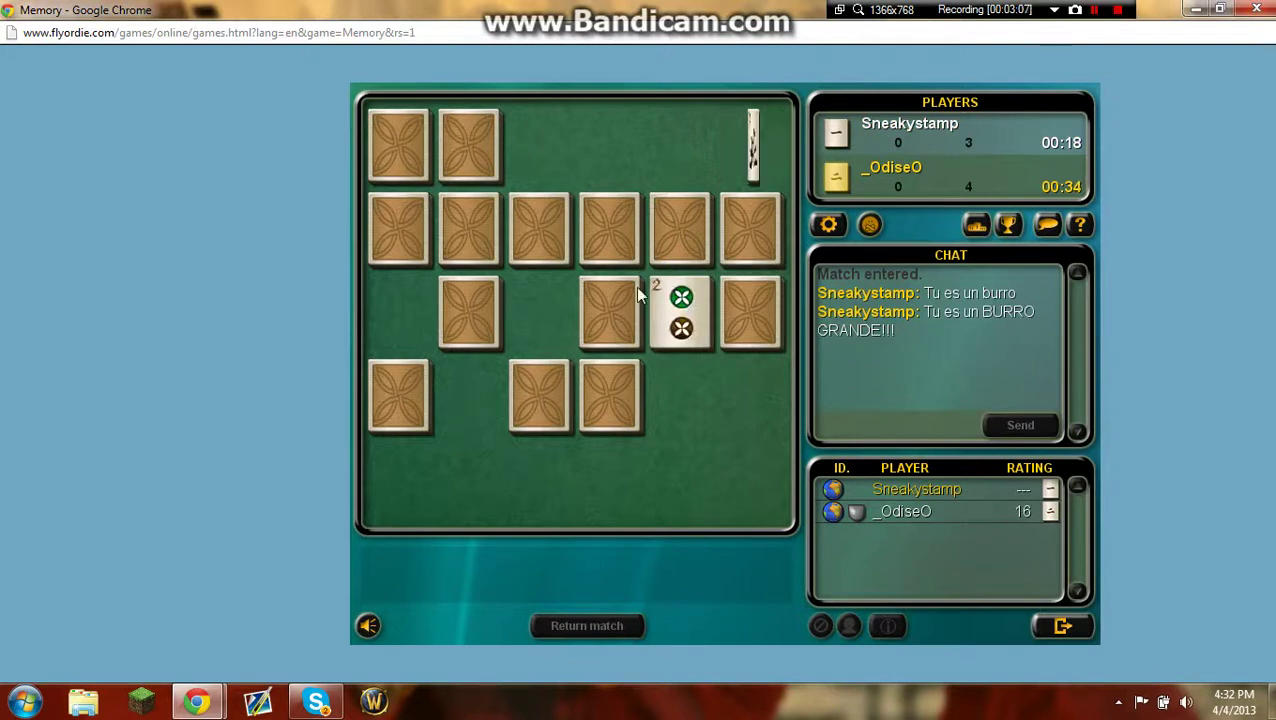
left_click(425, 230)
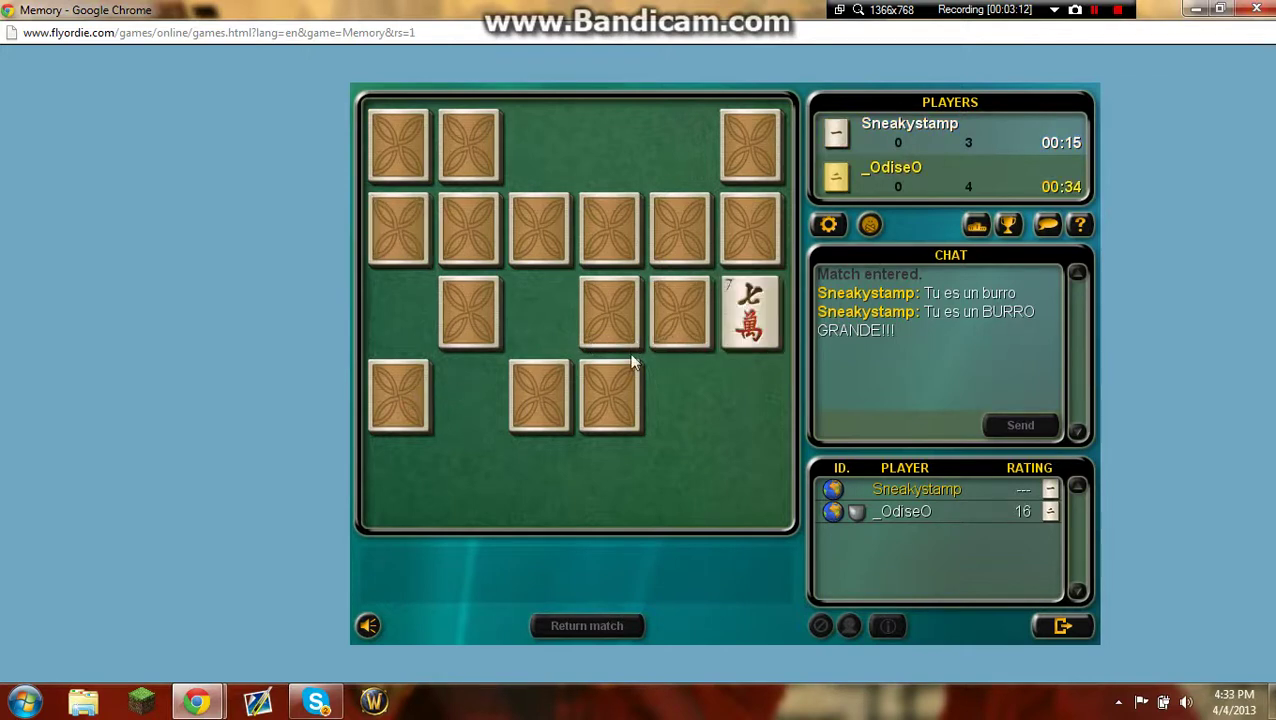
left_click(680, 329)
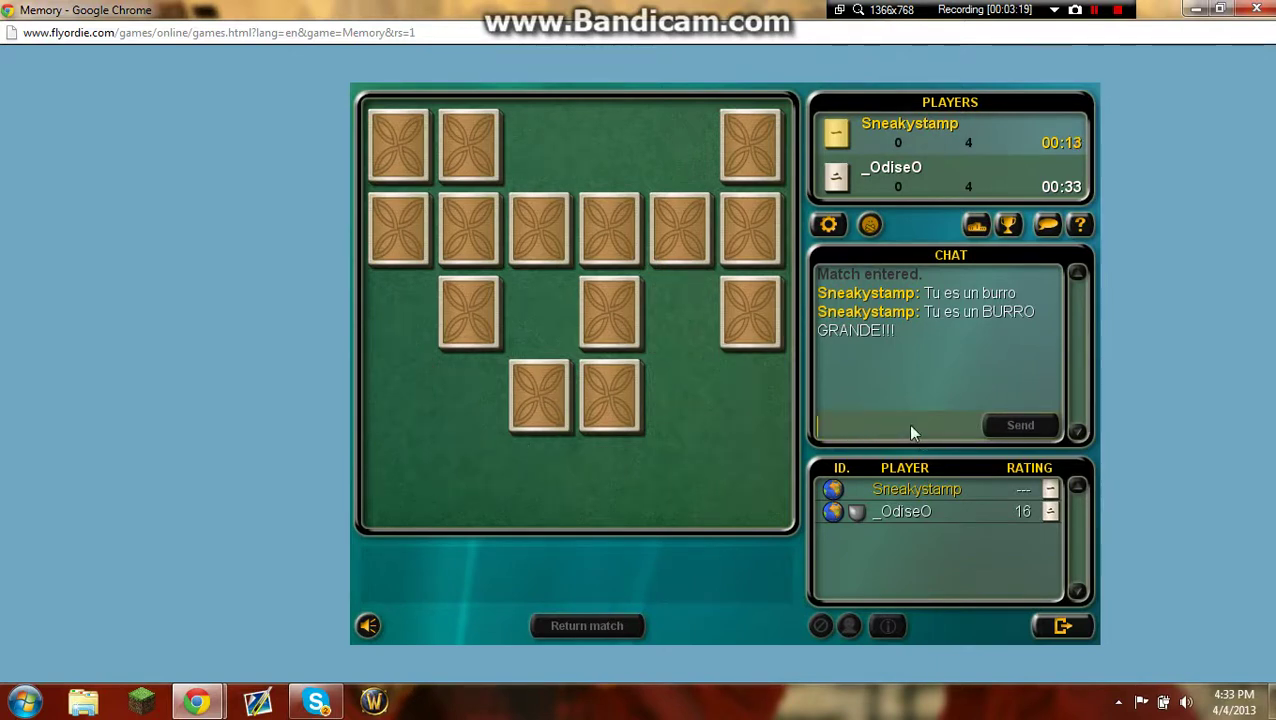
type("TU MADERE US")
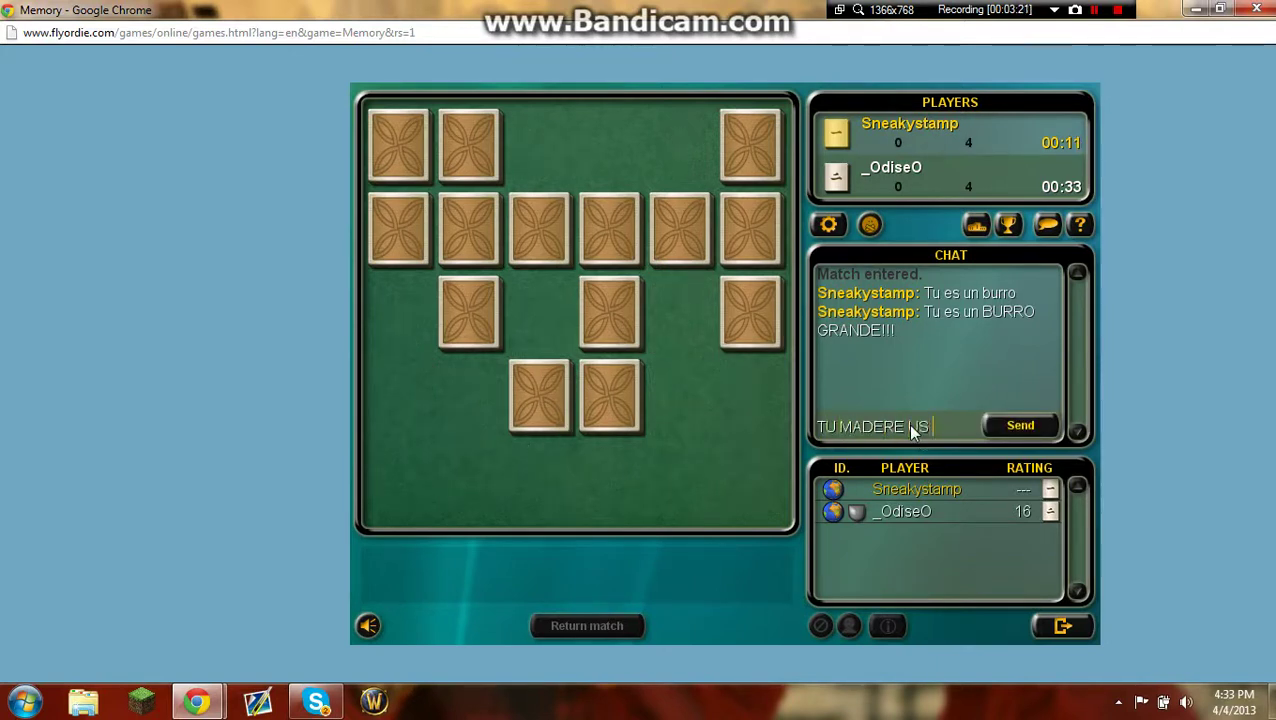
type("UNB RORYU")
- Send a third taunt and match the 北 tile pair
key("Return")
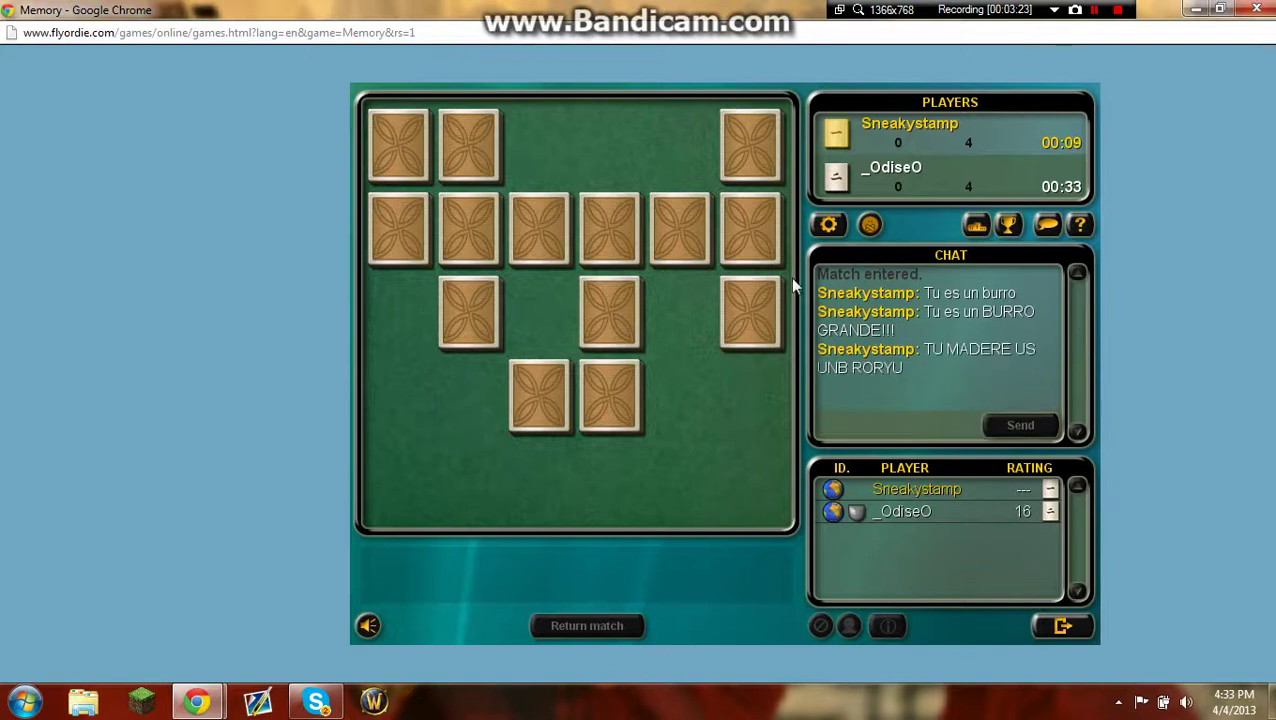
left_click(772, 255)
left_click(565, 245)
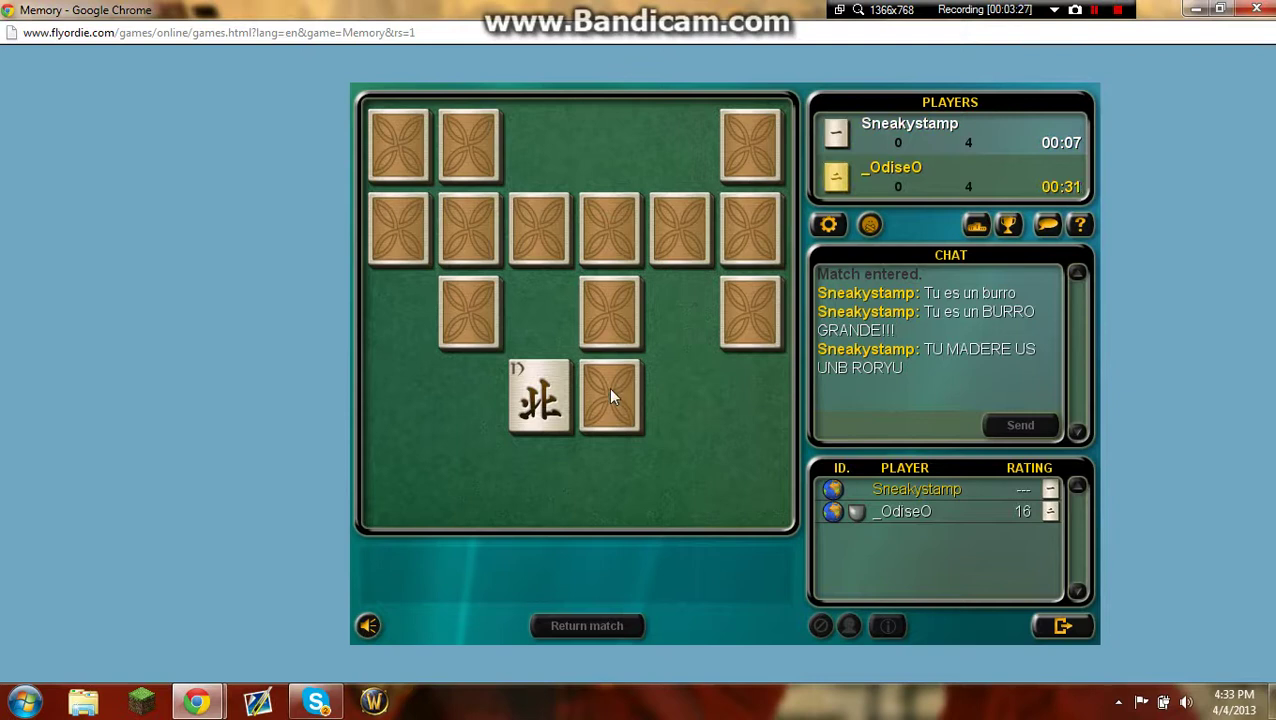
left_click(741, 153)
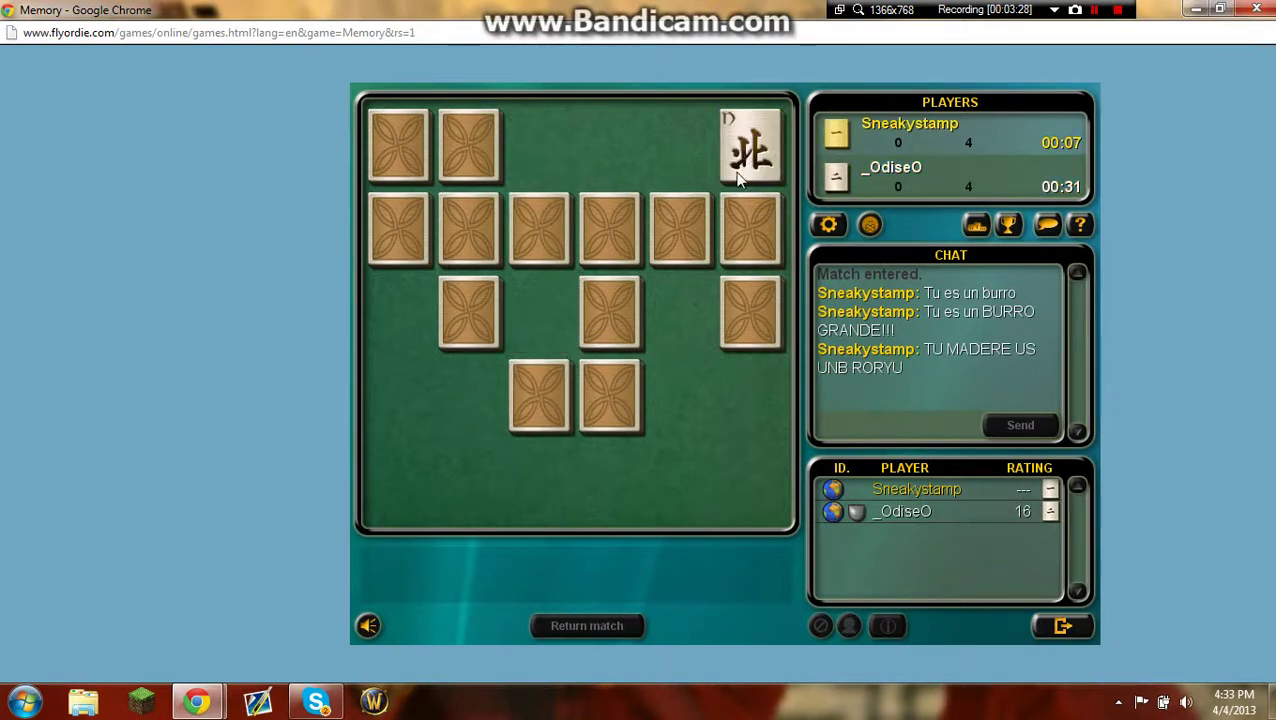
left_click(550, 400)
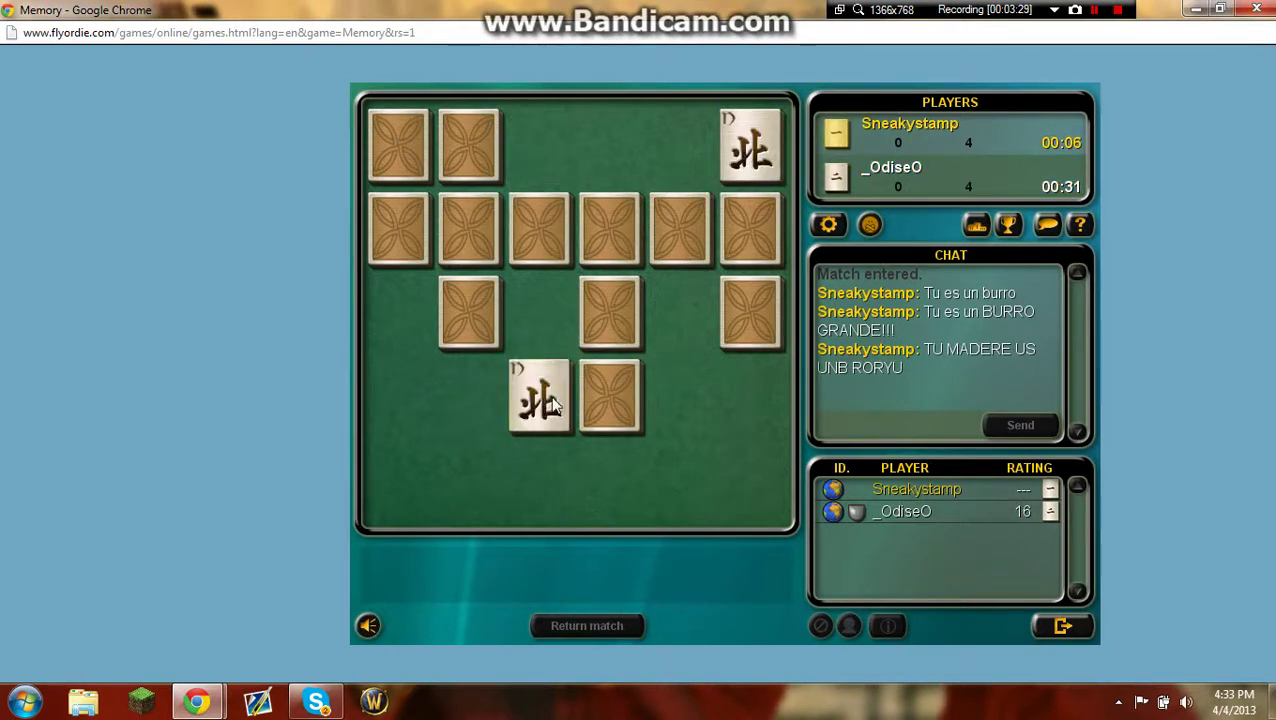
left_click(618, 313)
left_click(420, 250)
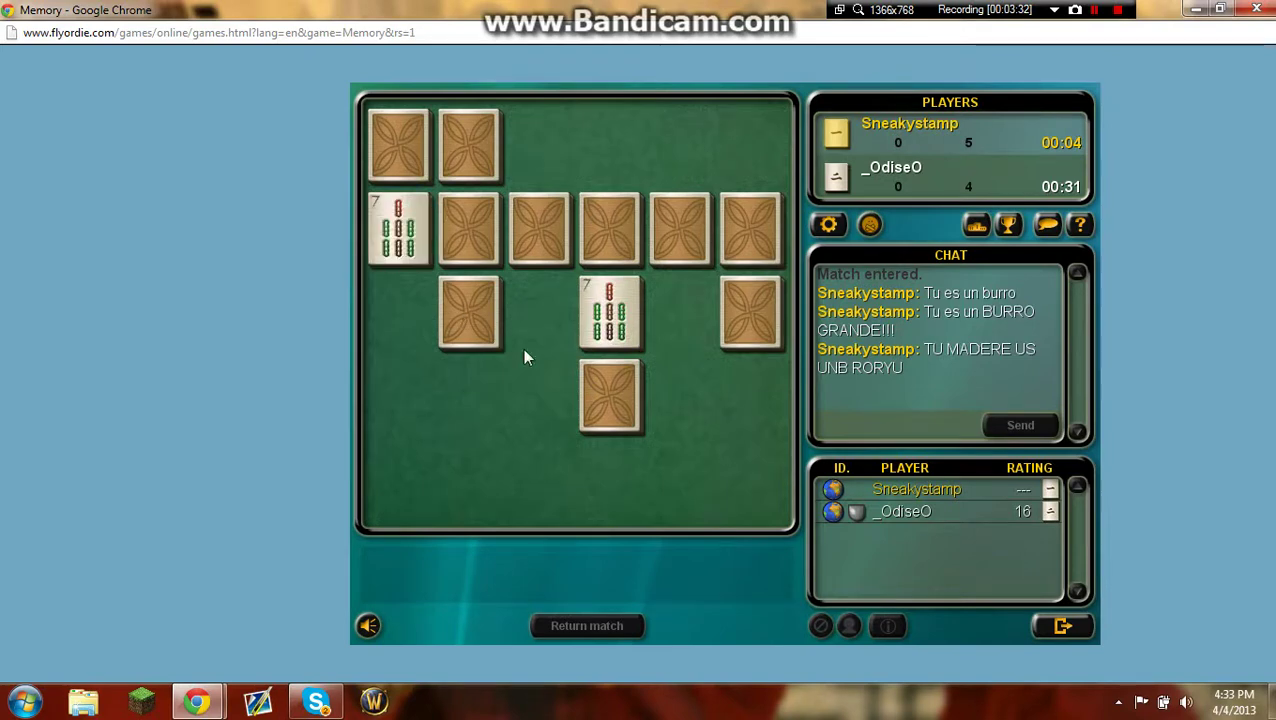
- Complete the 7-bamboo and 9-bamboo pairs and clear the last pair to win 8–7
left_click(494, 230)
left_click(750, 320)
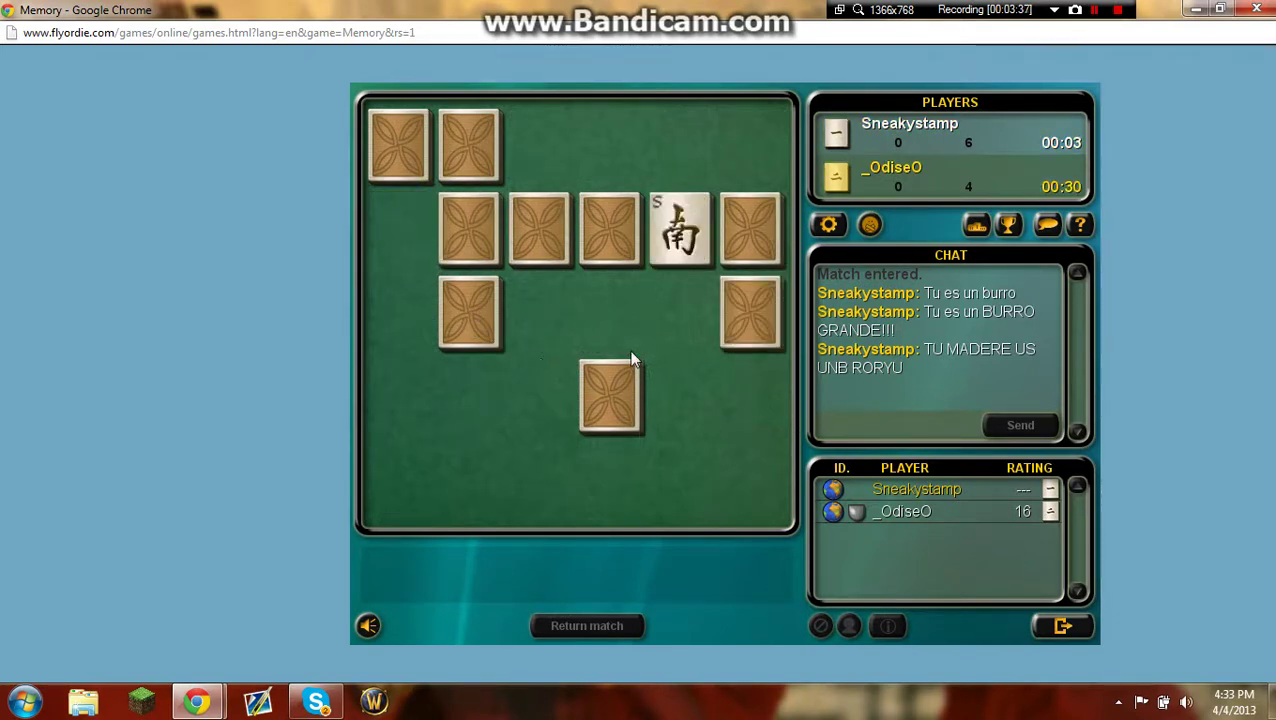
left_click(619, 411)
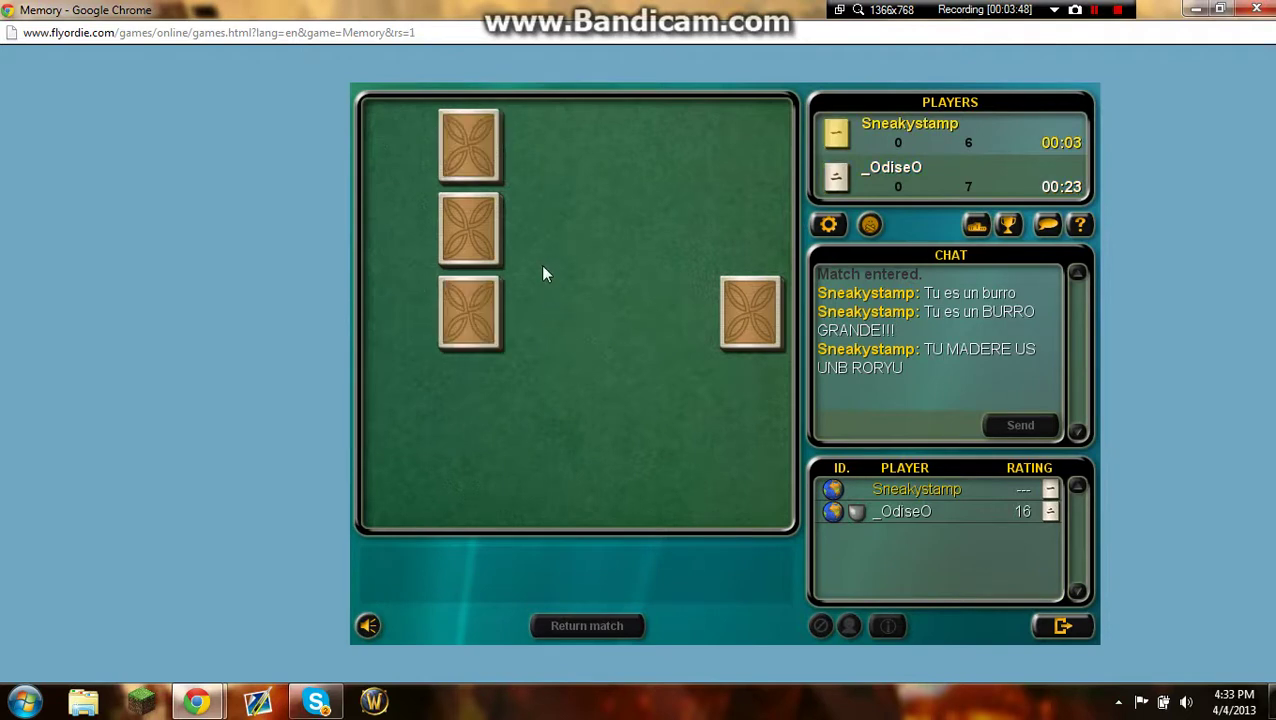
left_click(498, 232)
left_click(488, 178)
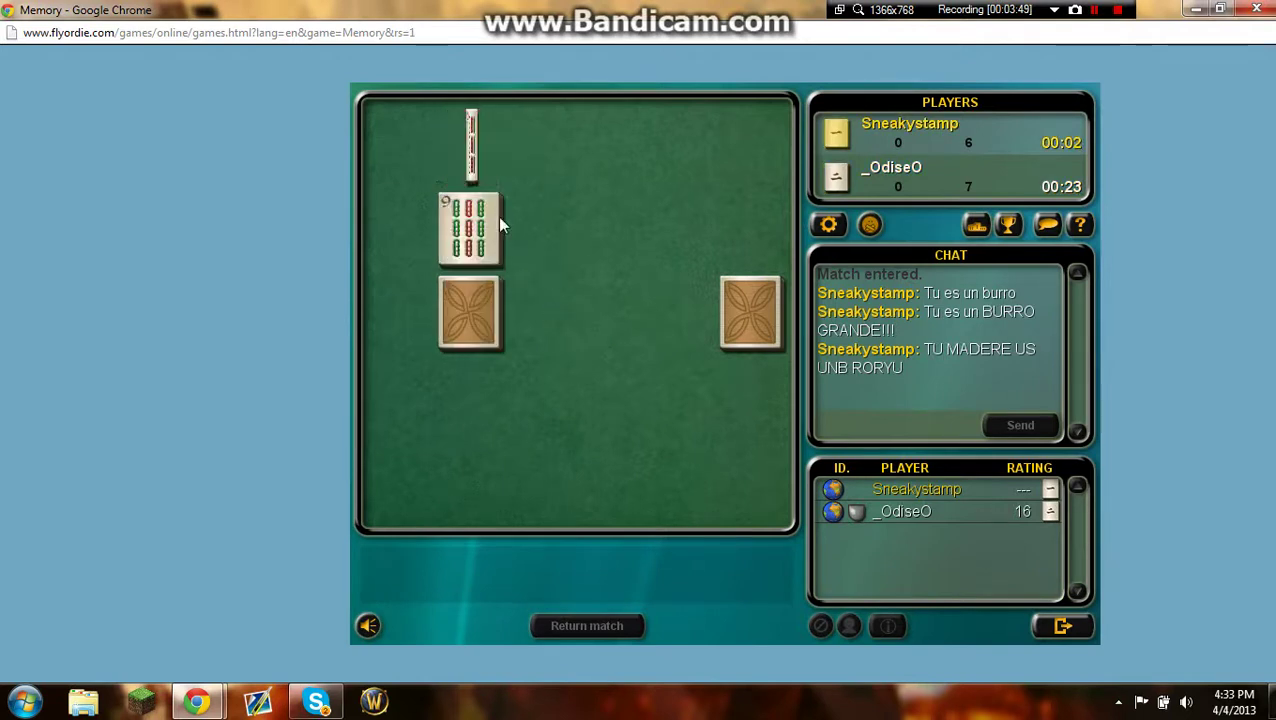
left_click(473, 316)
left_click(730, 336)
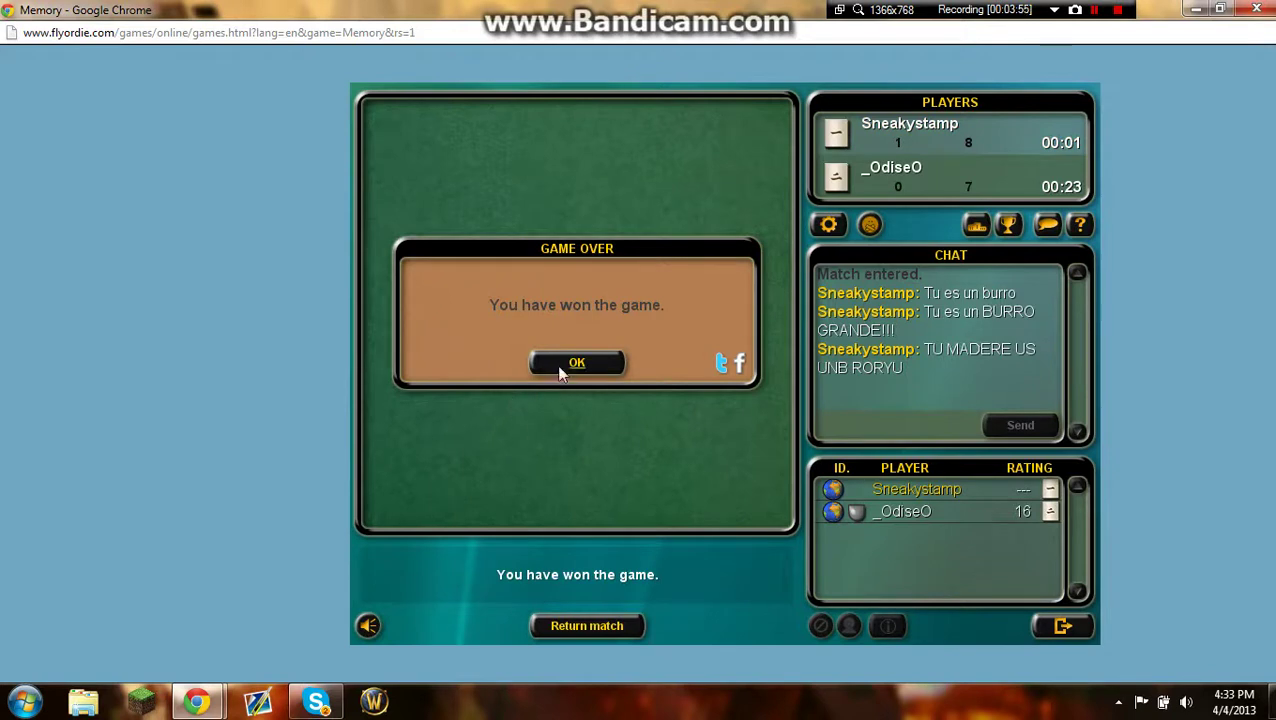
- Close the Game Over win notice and exit the table to the lobby
left_click(560, 370)
left_click(958, 424)
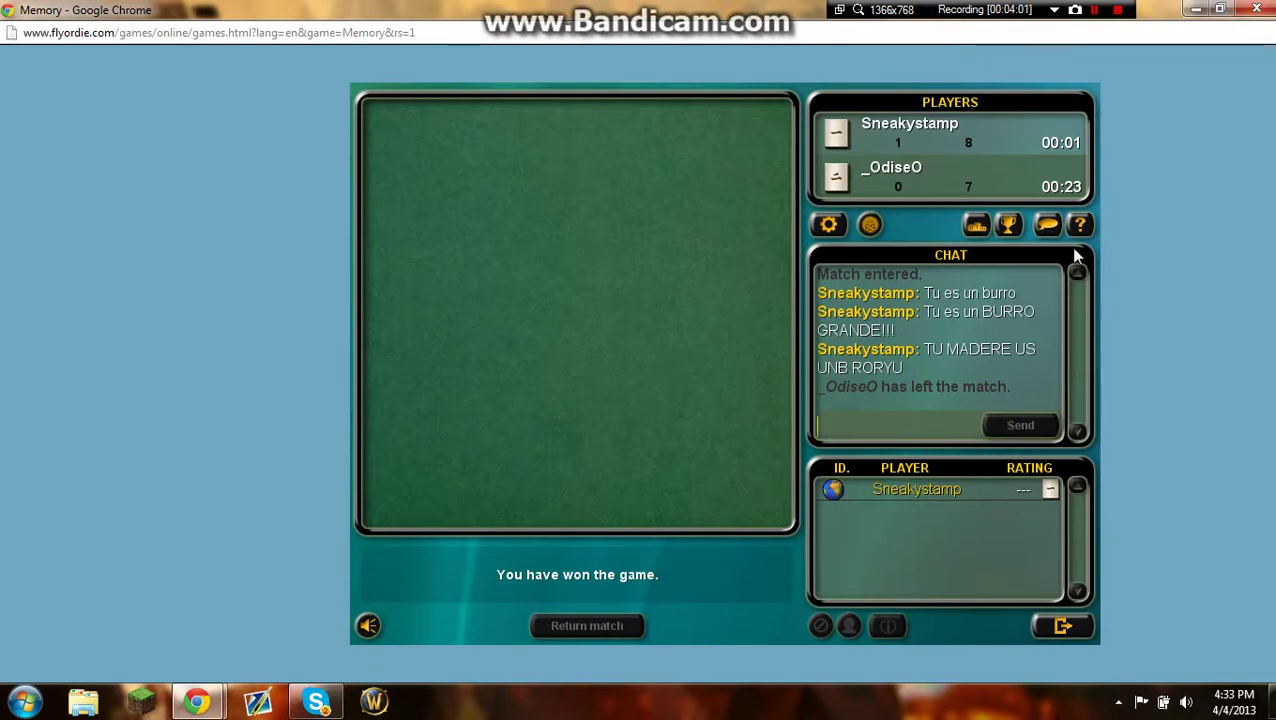
left_click(1066, 622)
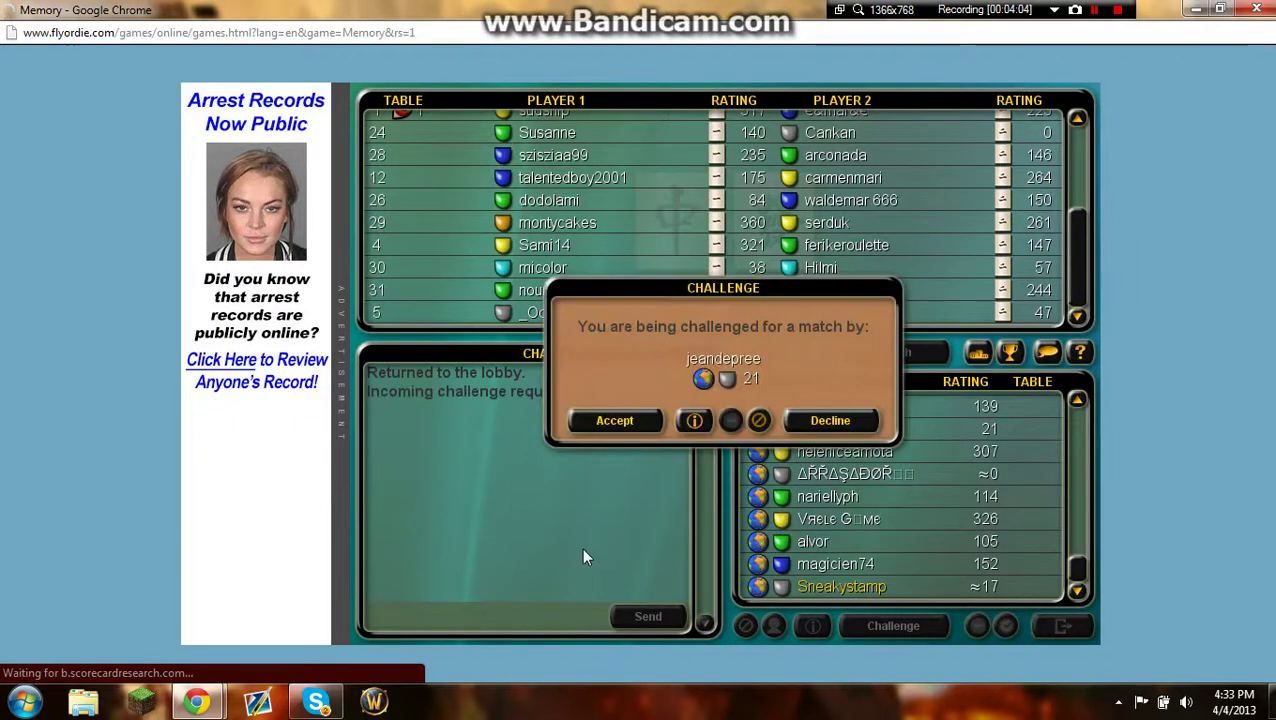
left_click(630, 421)
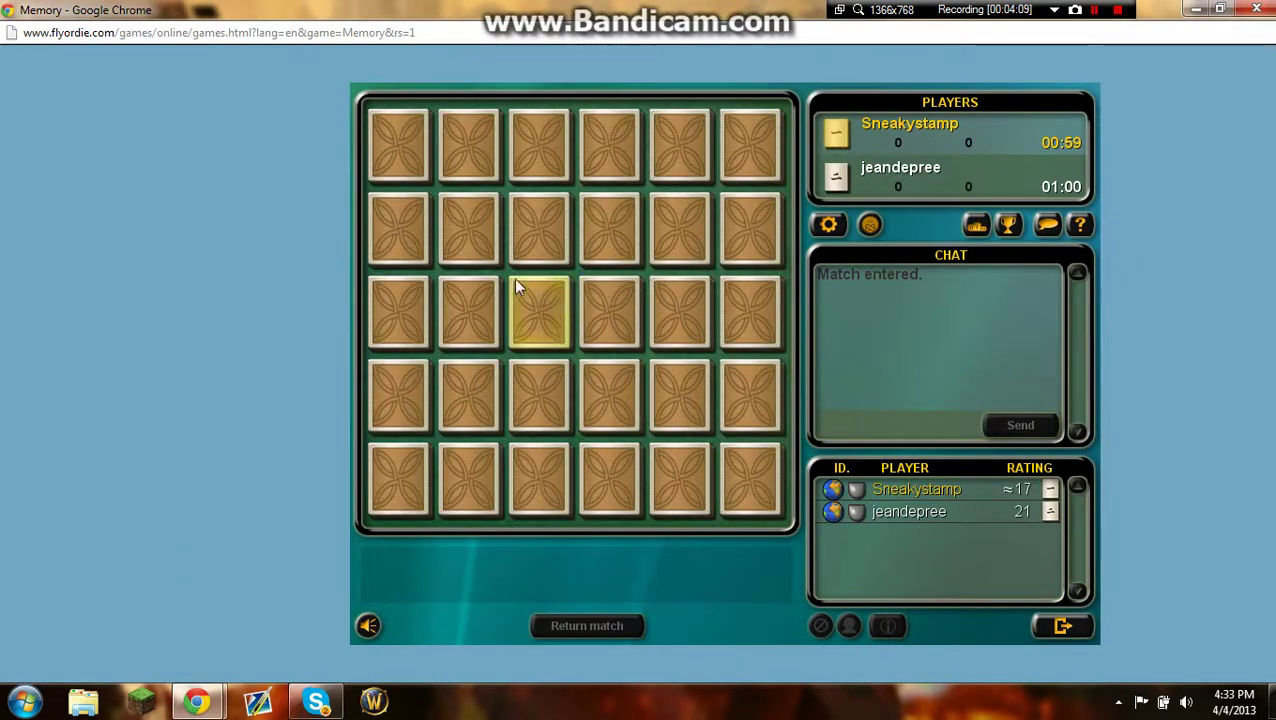
left_click(474, 245)
left_click(680, 395)
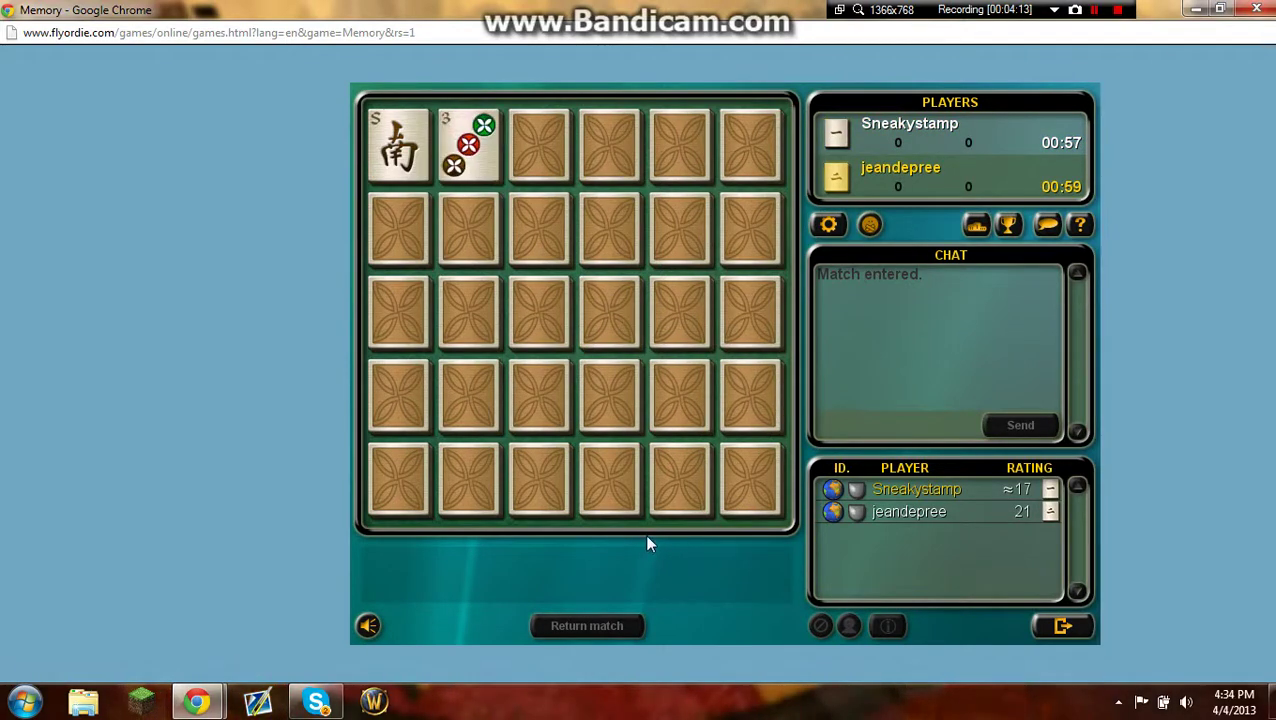
left_click(478, 476)
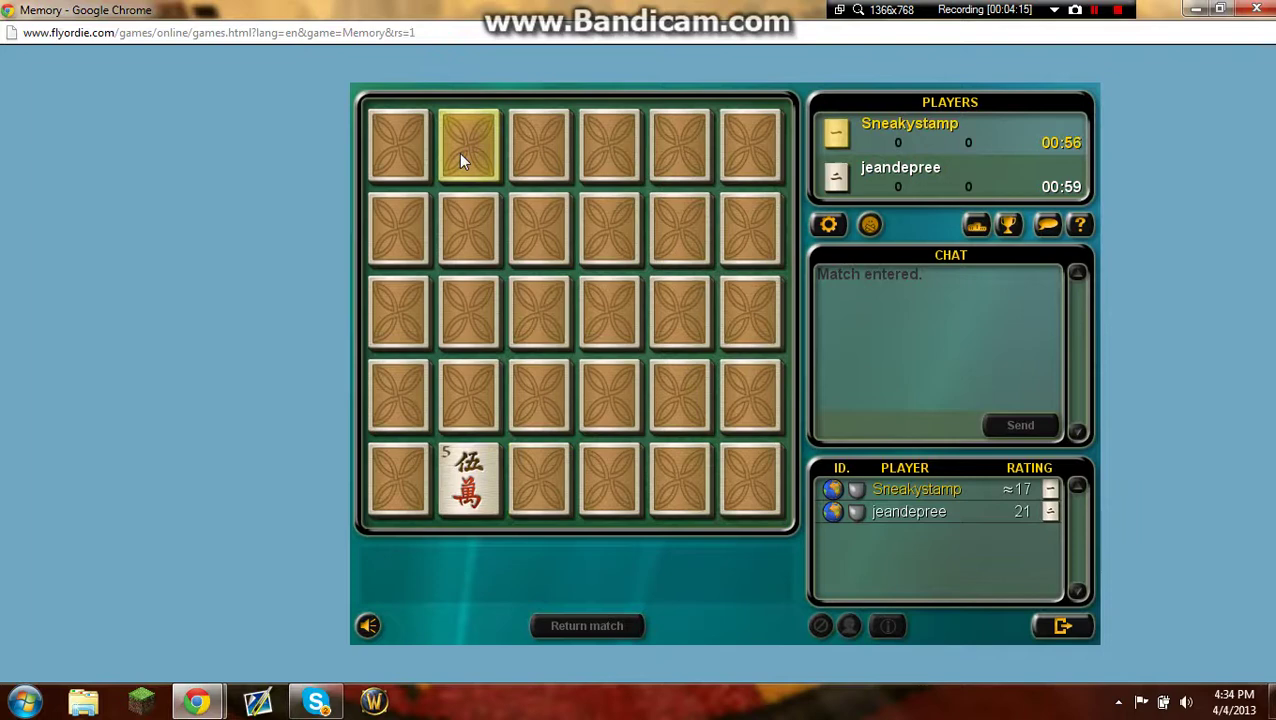
left_click(400, 148)
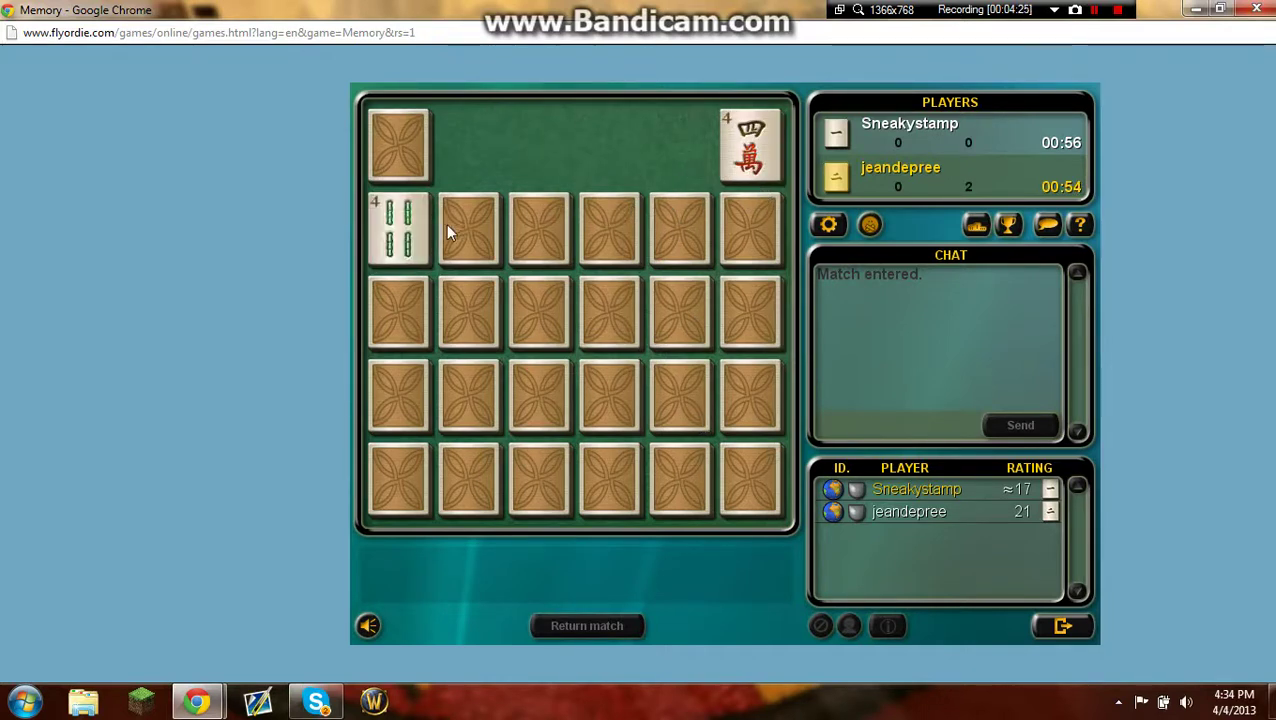
left_click(478, 382)
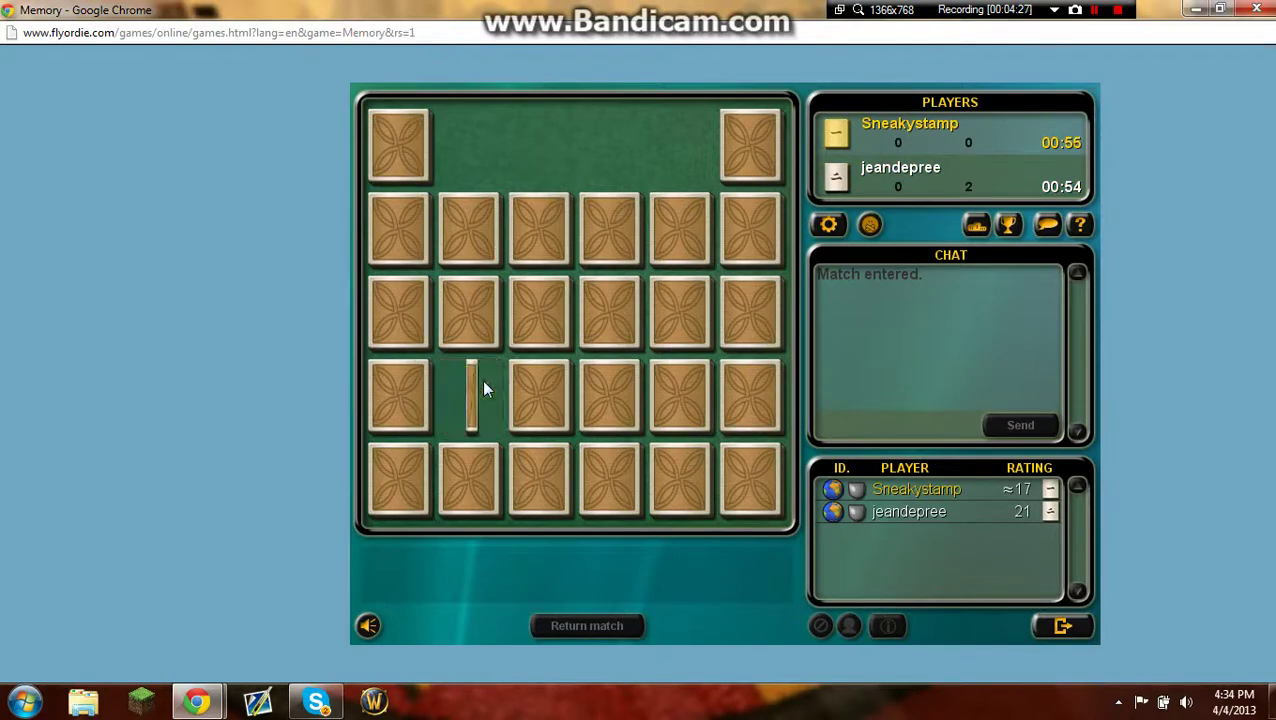
left_click(403, 473)
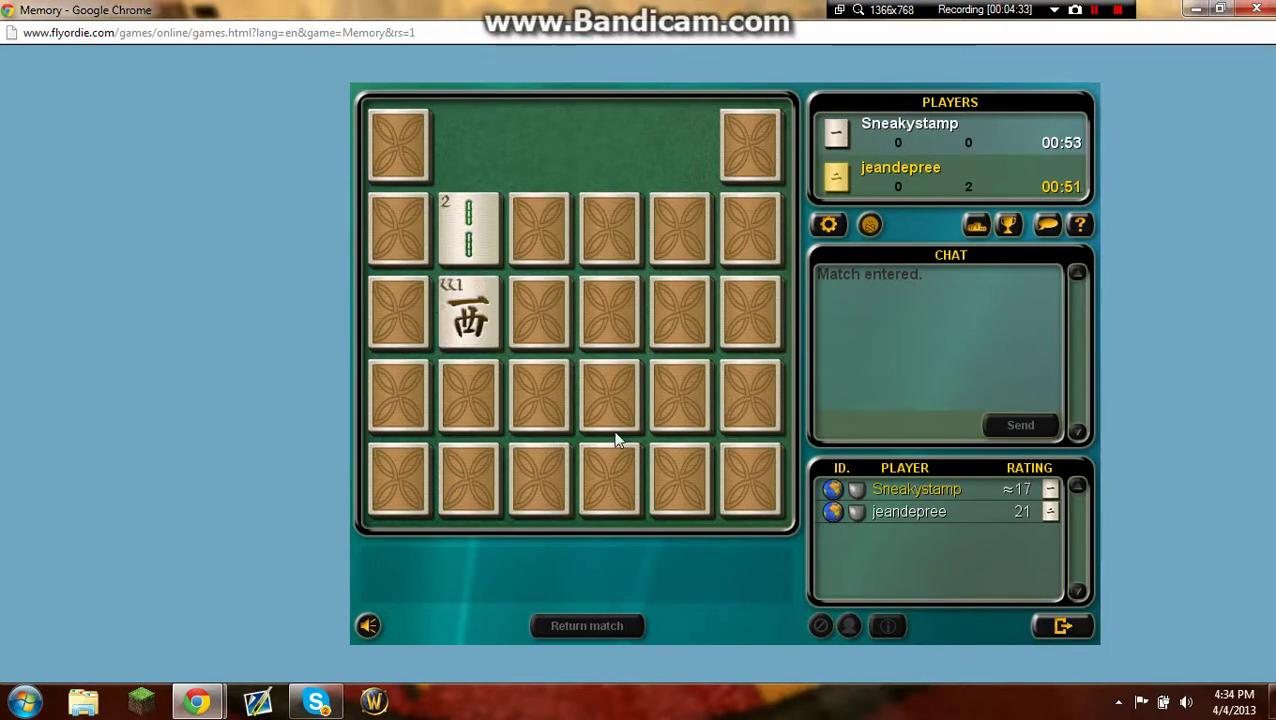
left_click(752, 312)
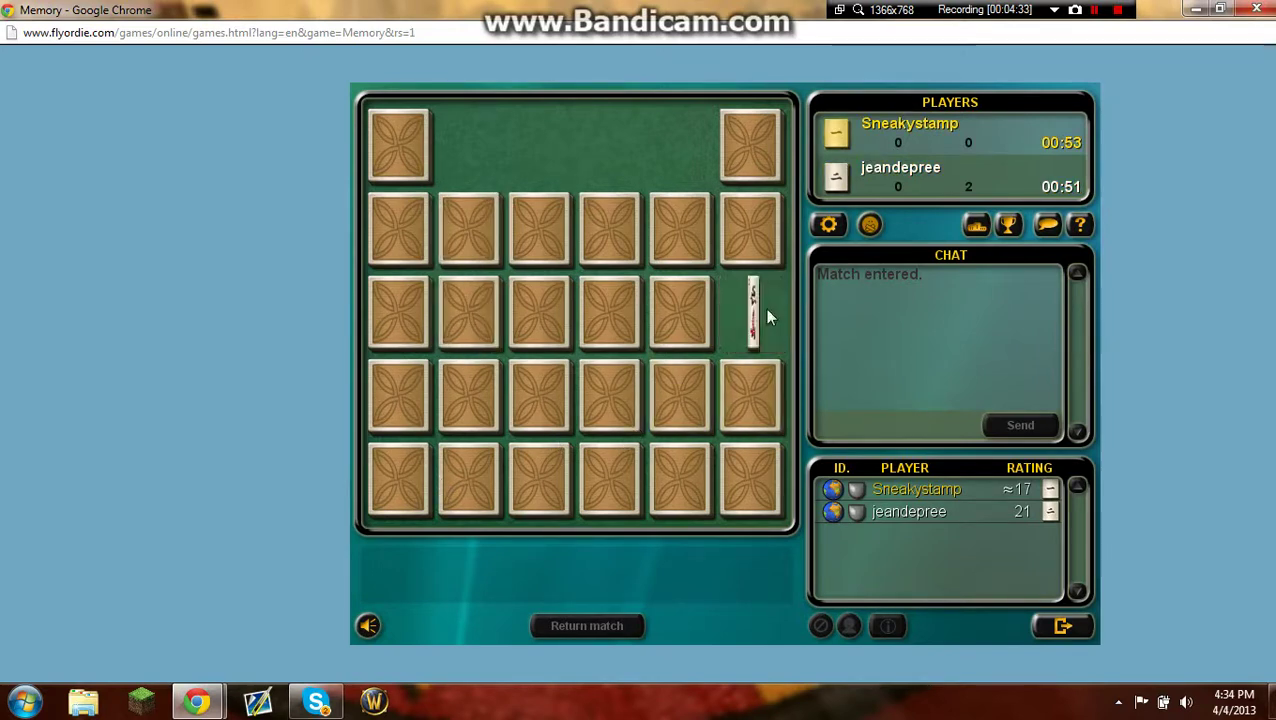
left_click(741, 168)
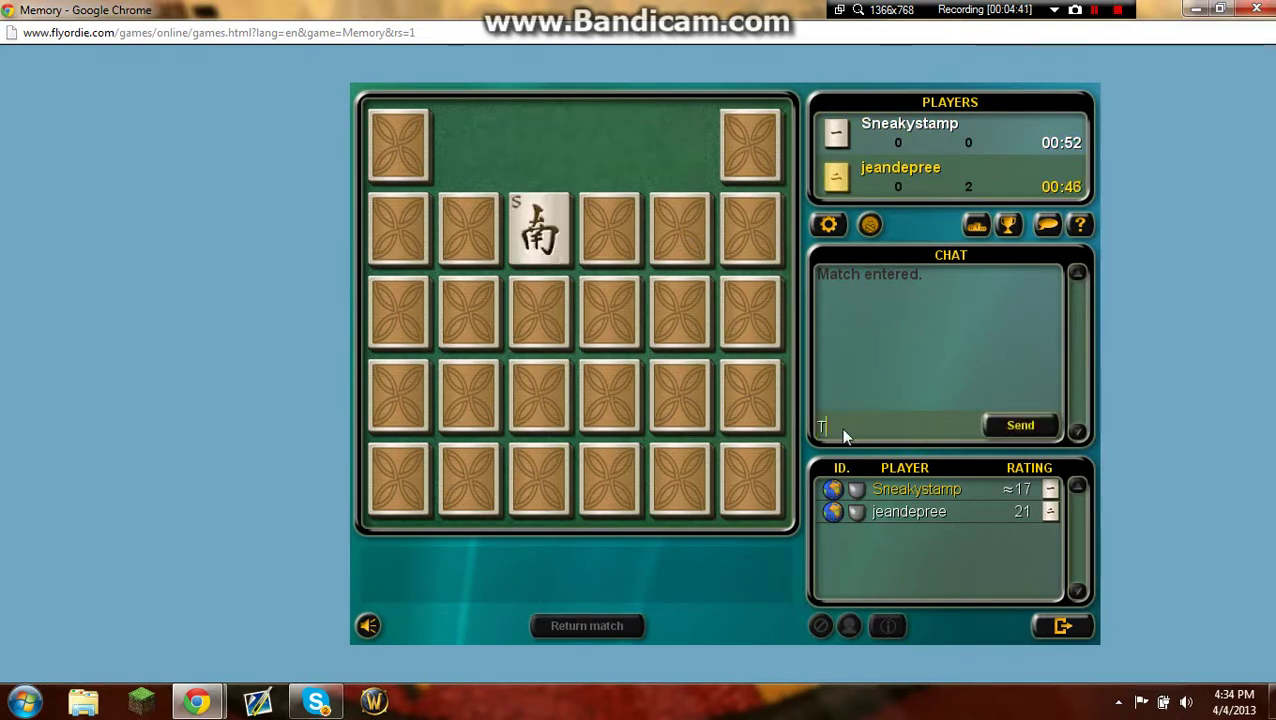
type("Tu es un ")
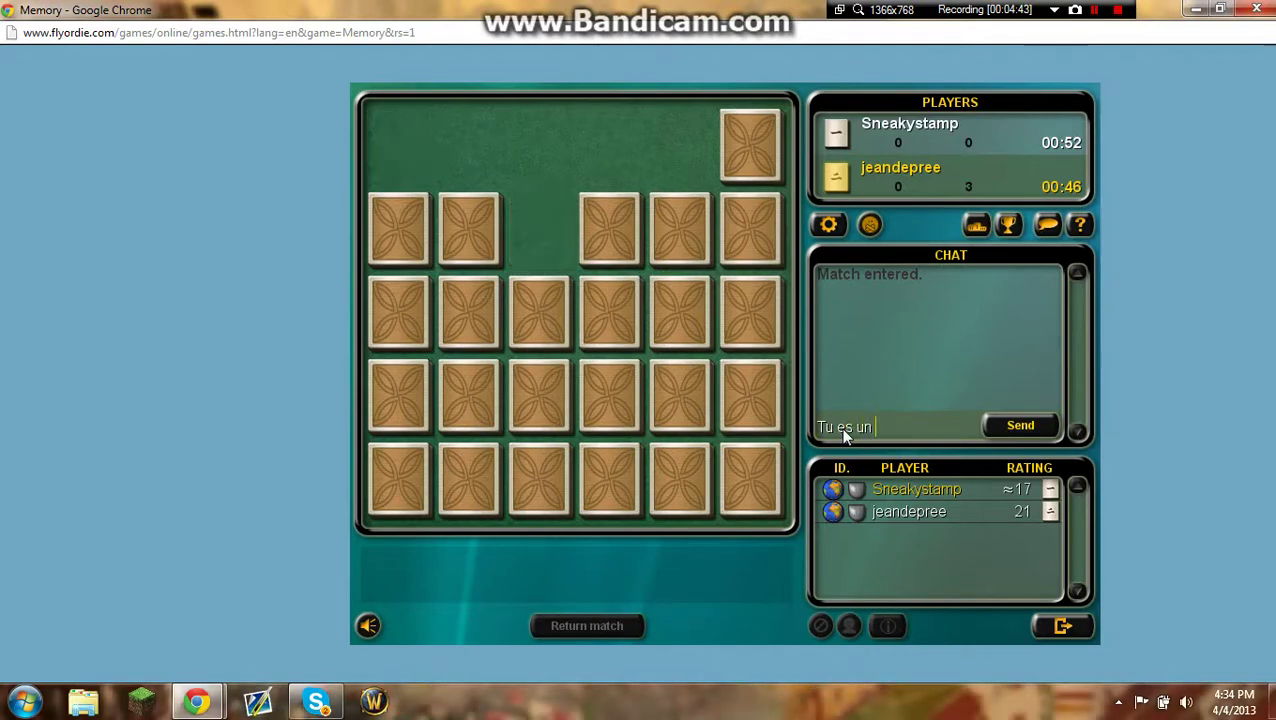
type("burro")
- Send two chat messages and flip tiles, matching the 4-bamboo pair
key("Return")
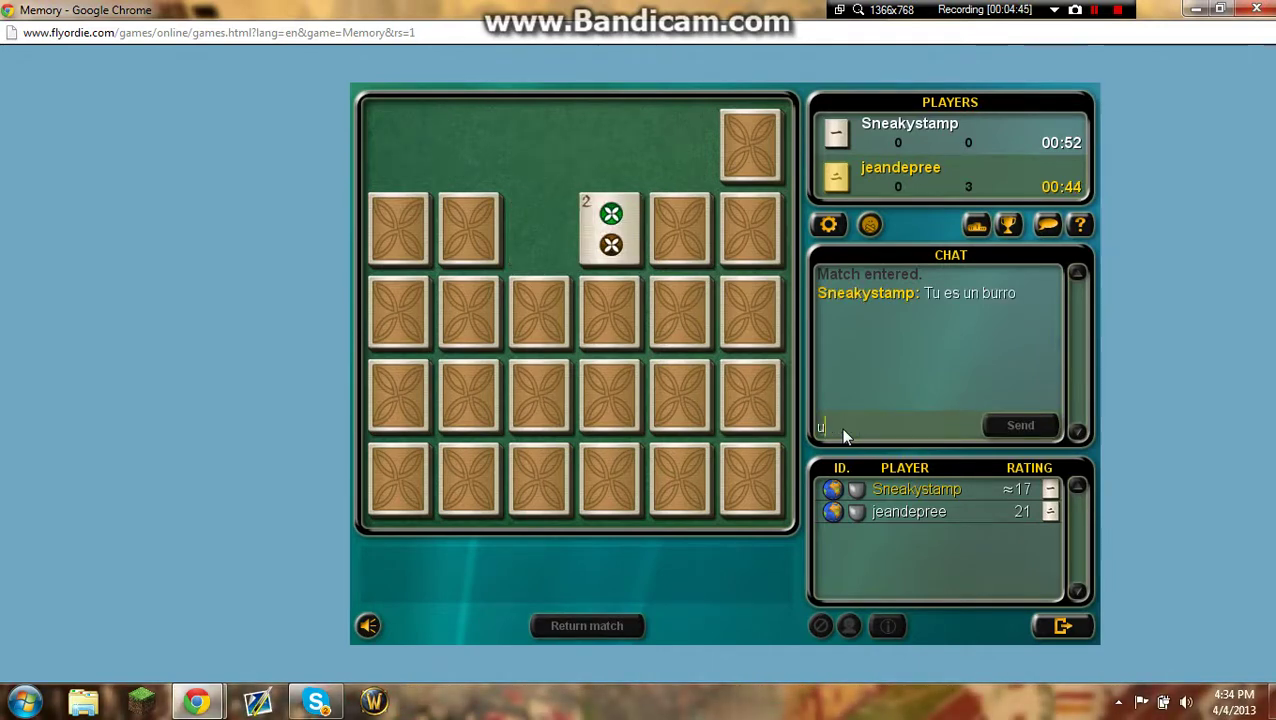
type("un burro muy")
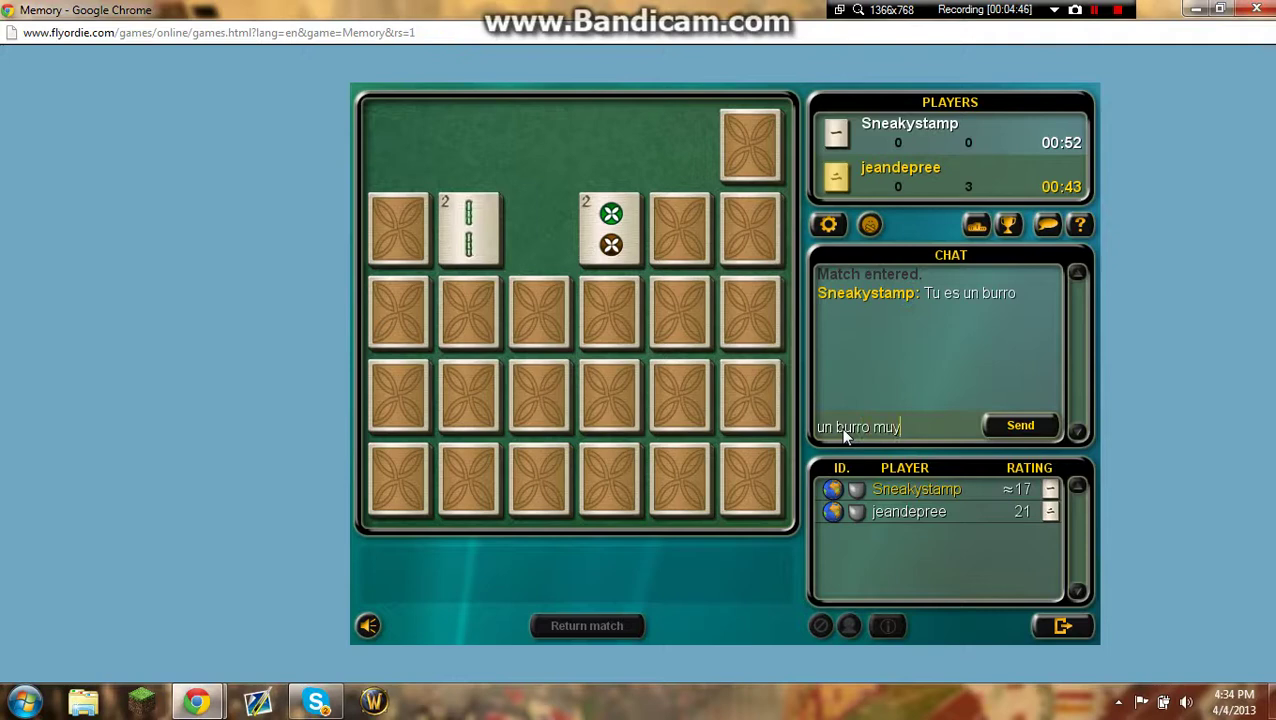
type(" gordo")
key("Return")
left_click(760, 151)
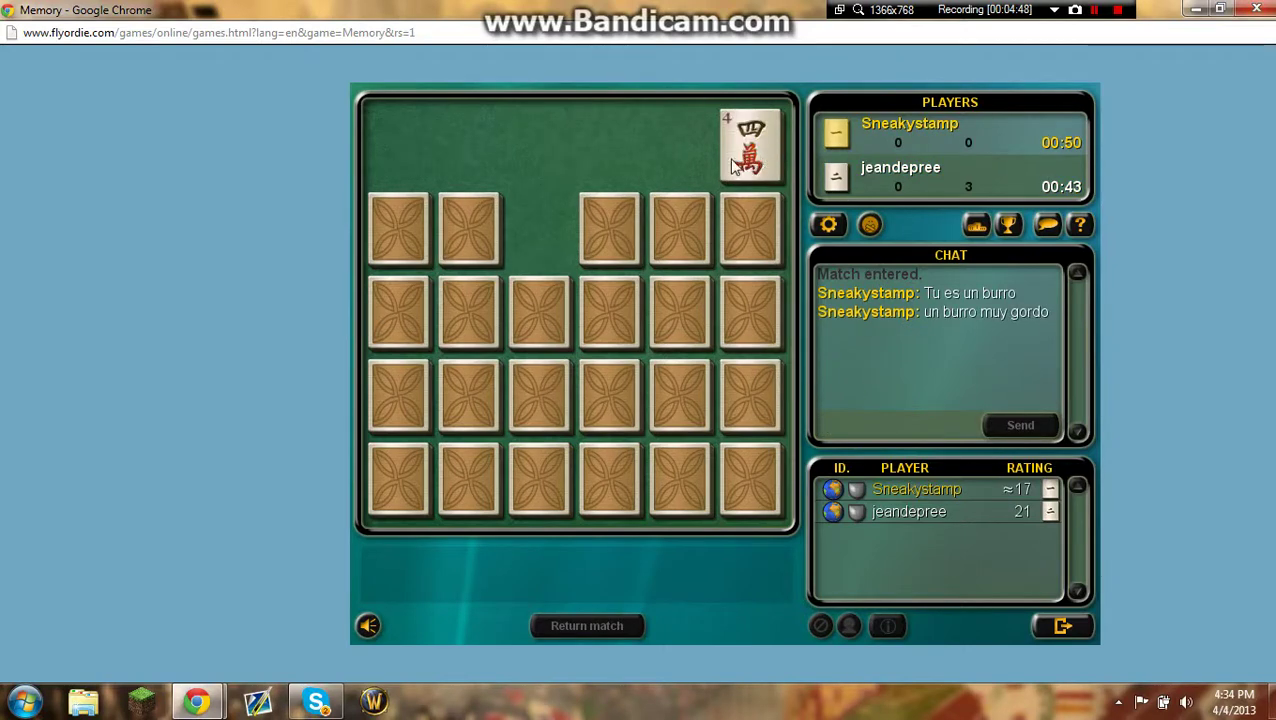
left_click(390, 240)
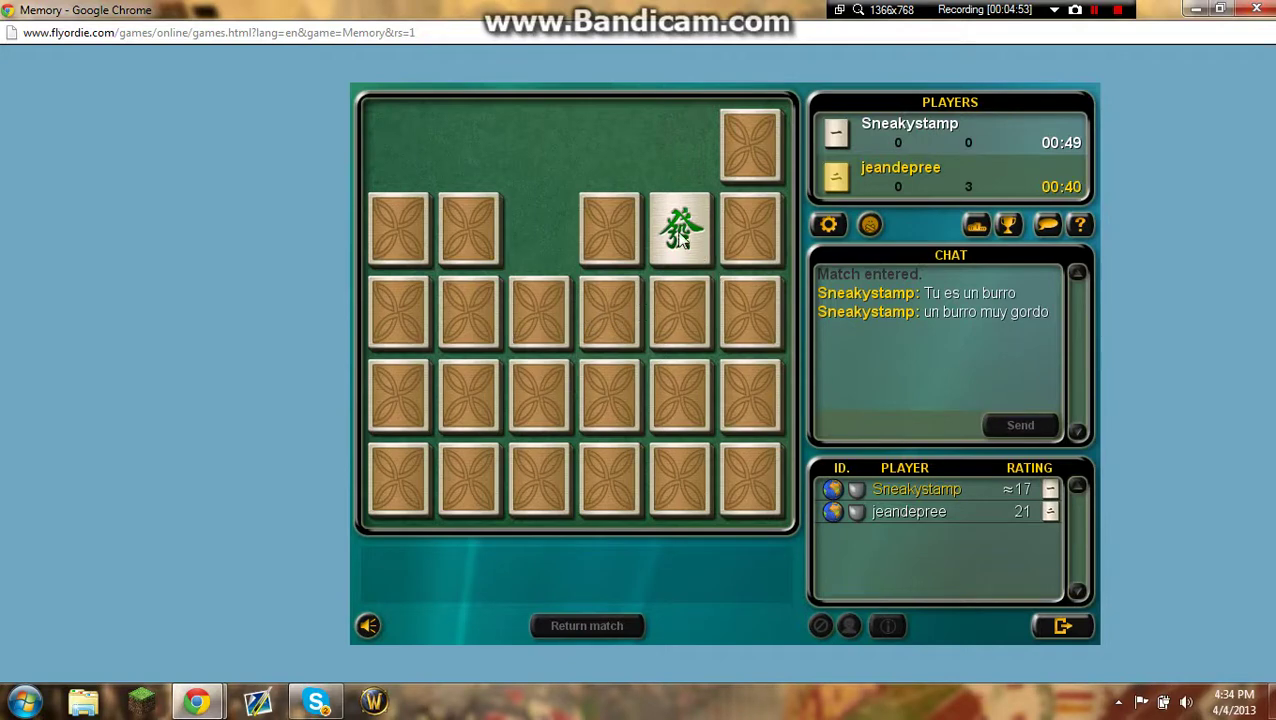
left_click(469, 392)
left_click(681, 331)
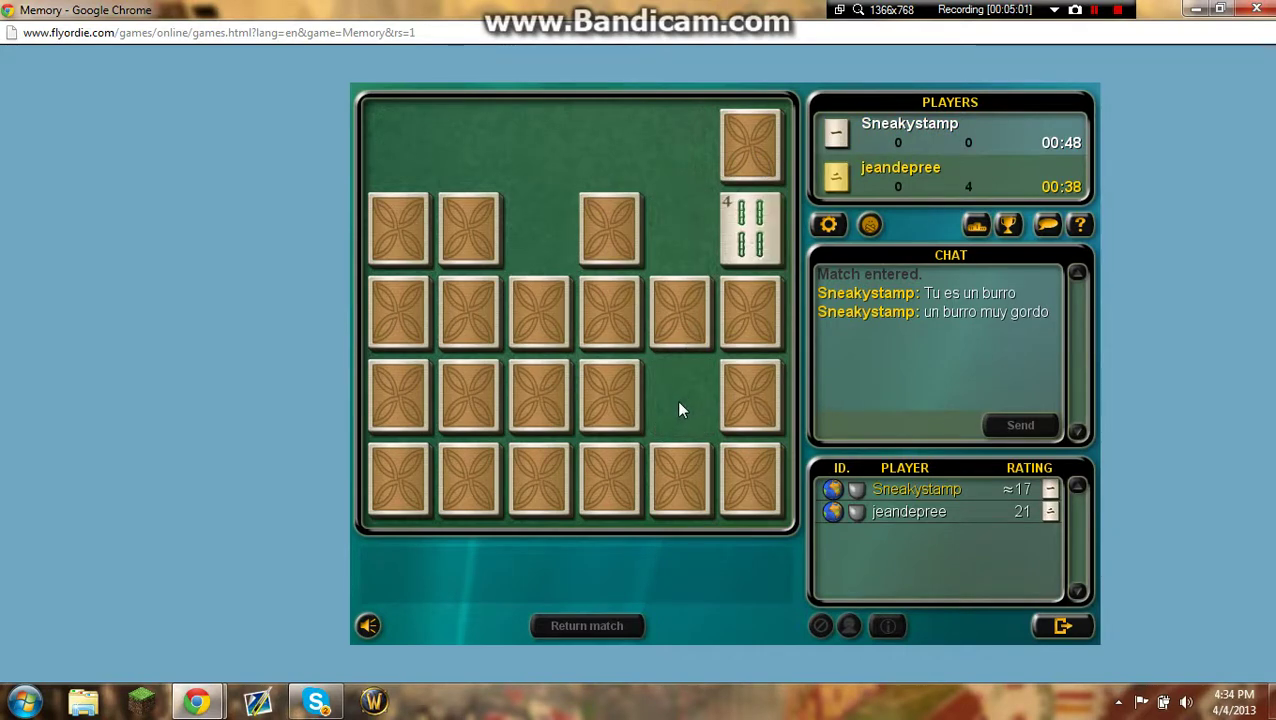
left_click(419, 225)
left_click(750, 262)
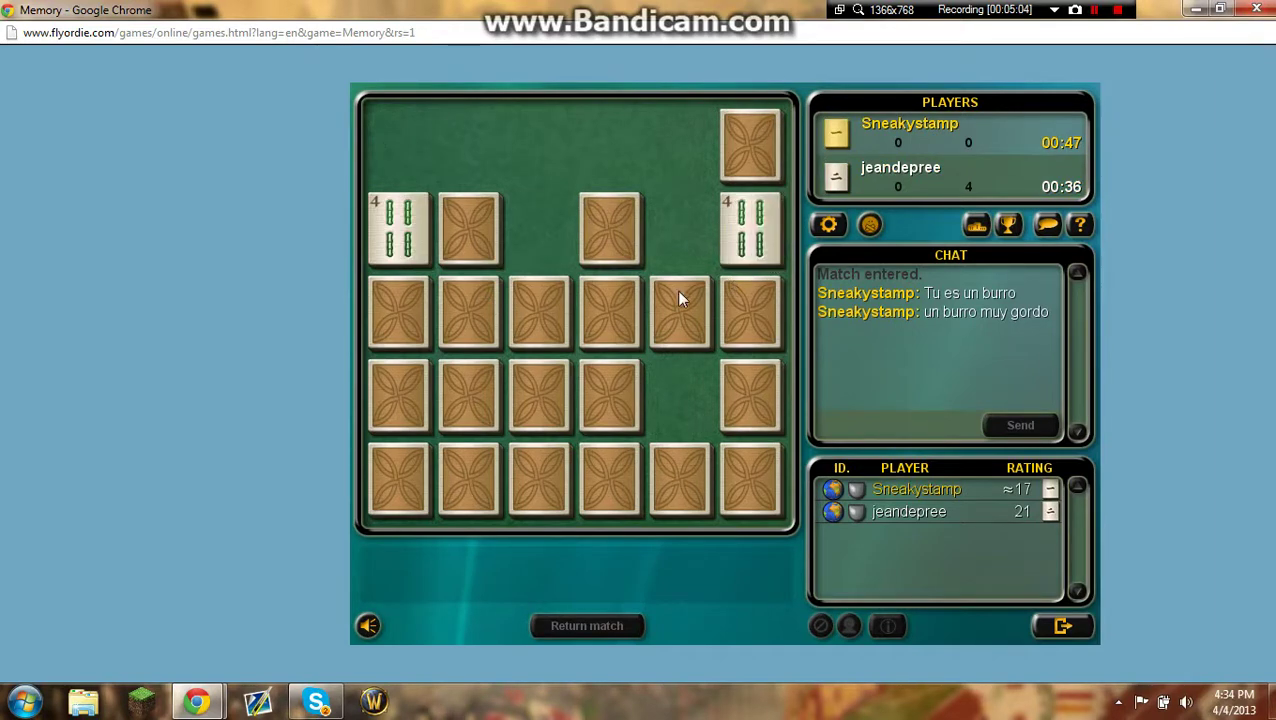
- Keep flipping tiles, clearing more pairs and trying the 5-wan and 4-wan tiles
left_click(525, 490)
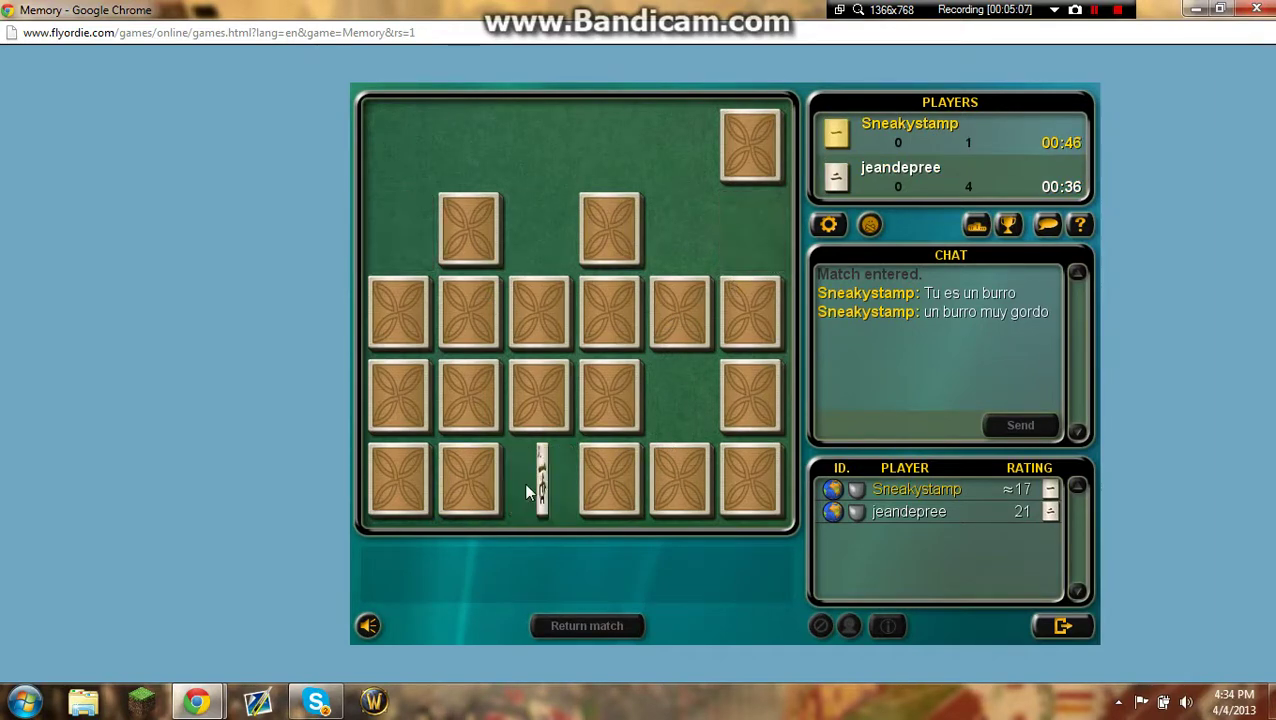
left_click(740, 178)
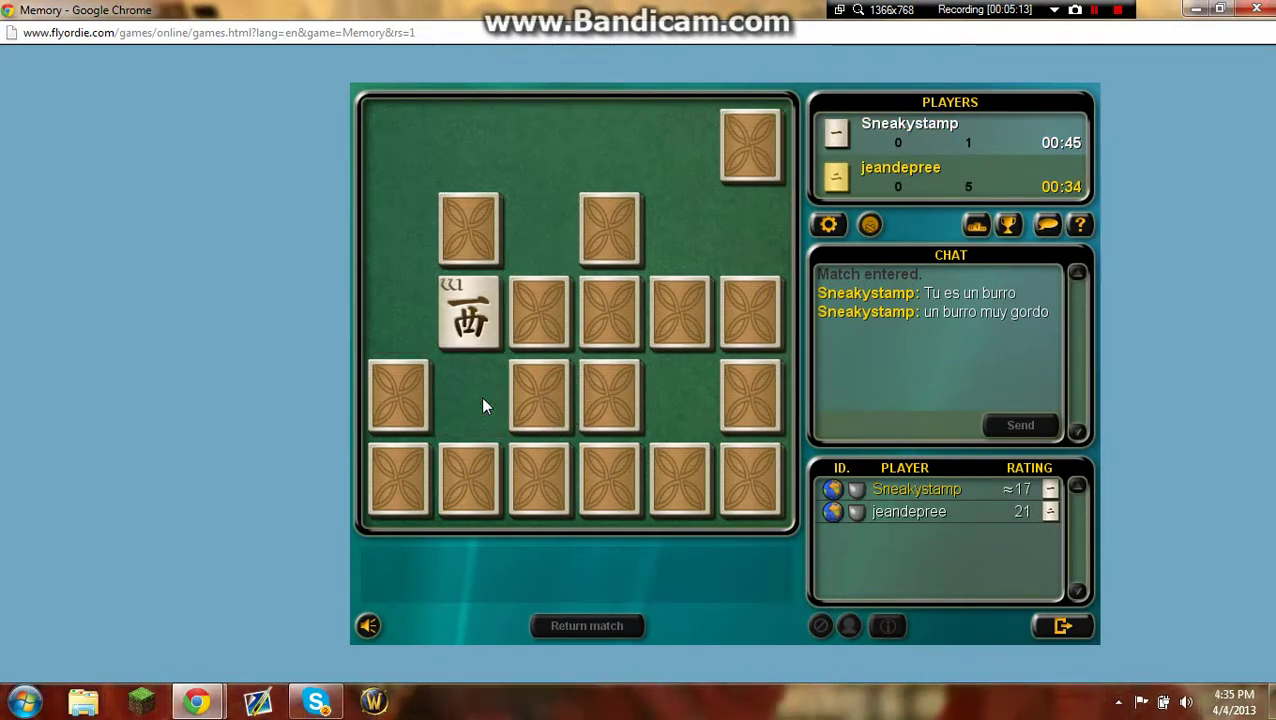
left_click(687, 484)
left_click(545, 415)
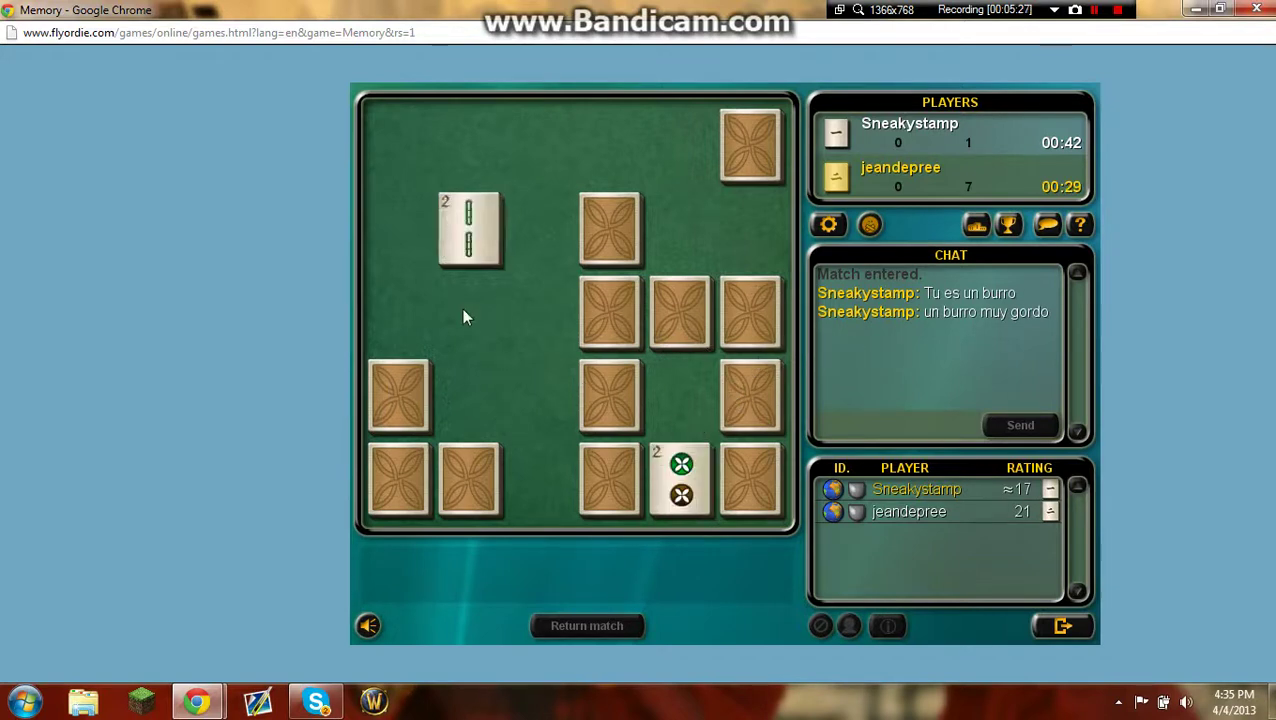
left_click(404, 414)
left_click(400, 472)
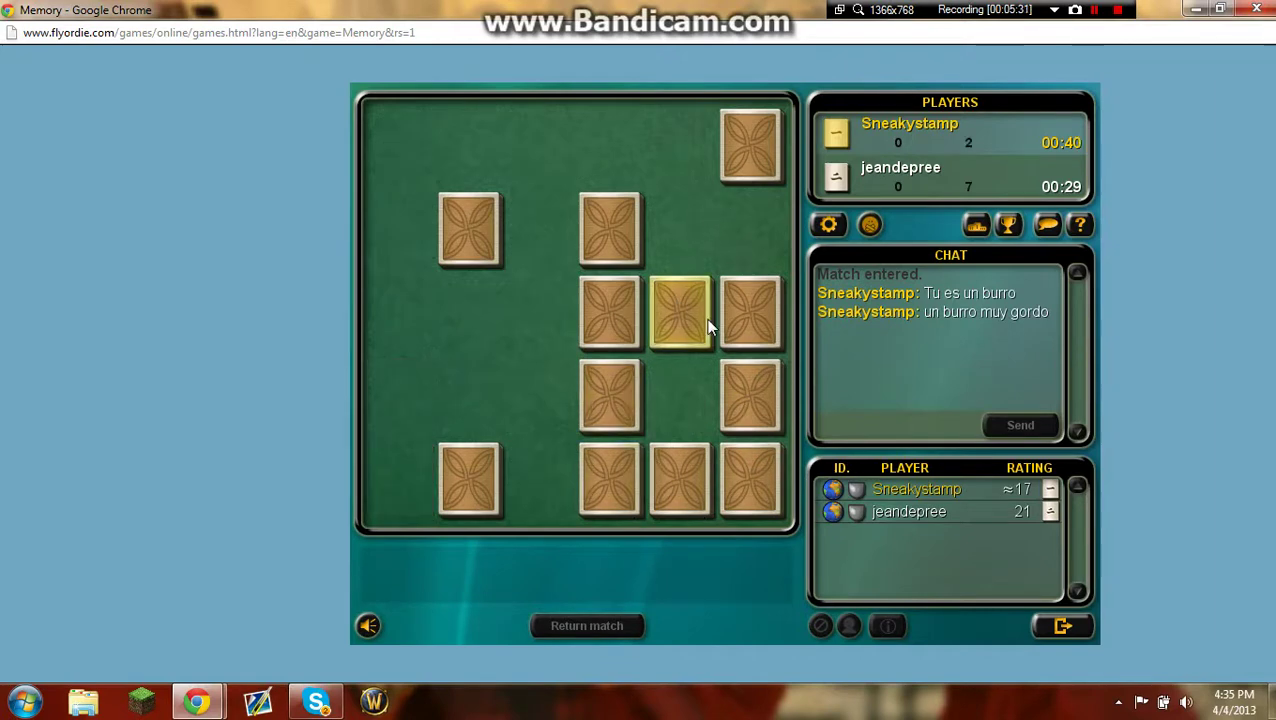
left_click(733, 340)
left_click(728, 160)
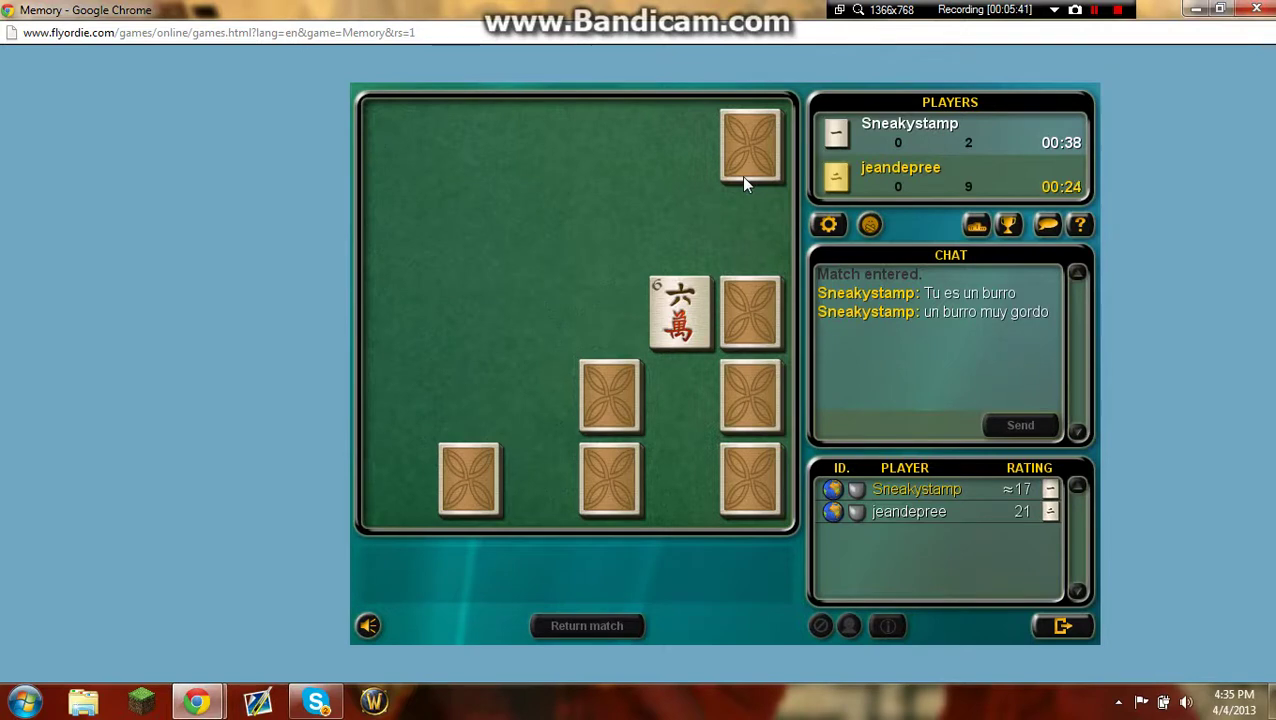
left_click(612, 398)
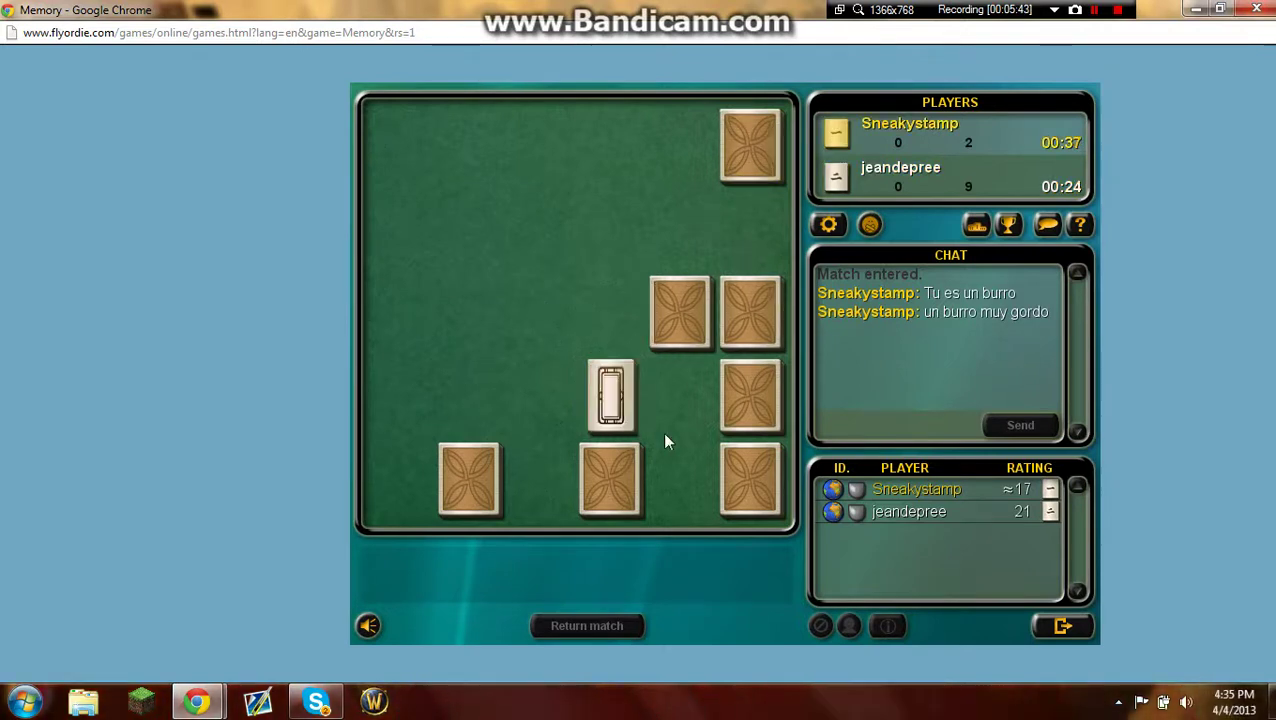
left_click(479, 495)
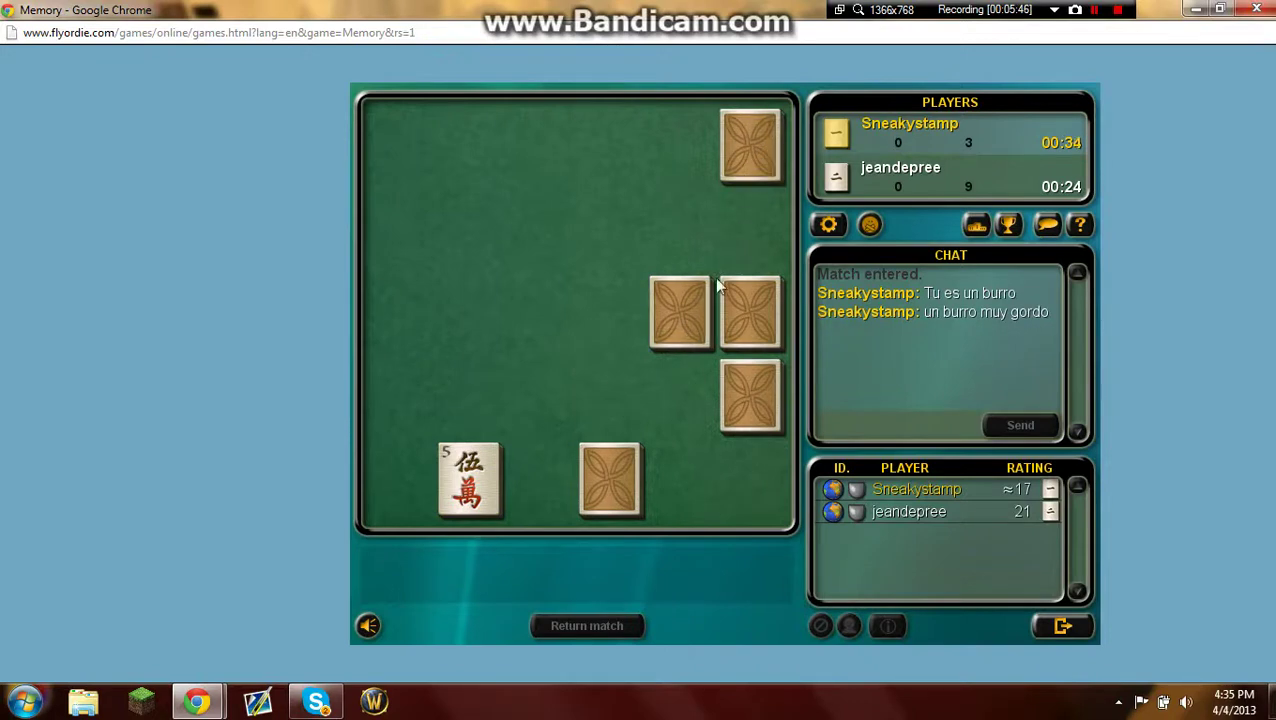
left_click(678, 288)
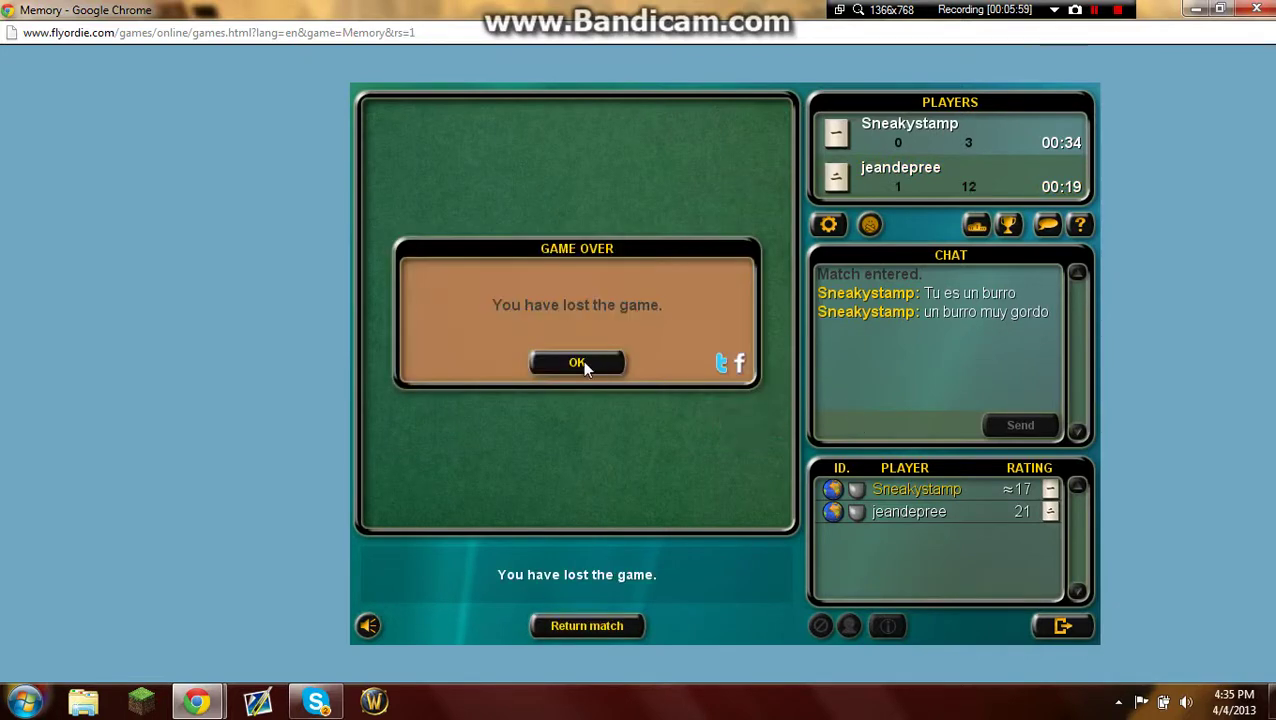
- Dismiss the 12–3 loss, send 'bien trabajo' in chat, and accept the return match
left_click(585, 365)
left_click(866, 429)
type("bien t")
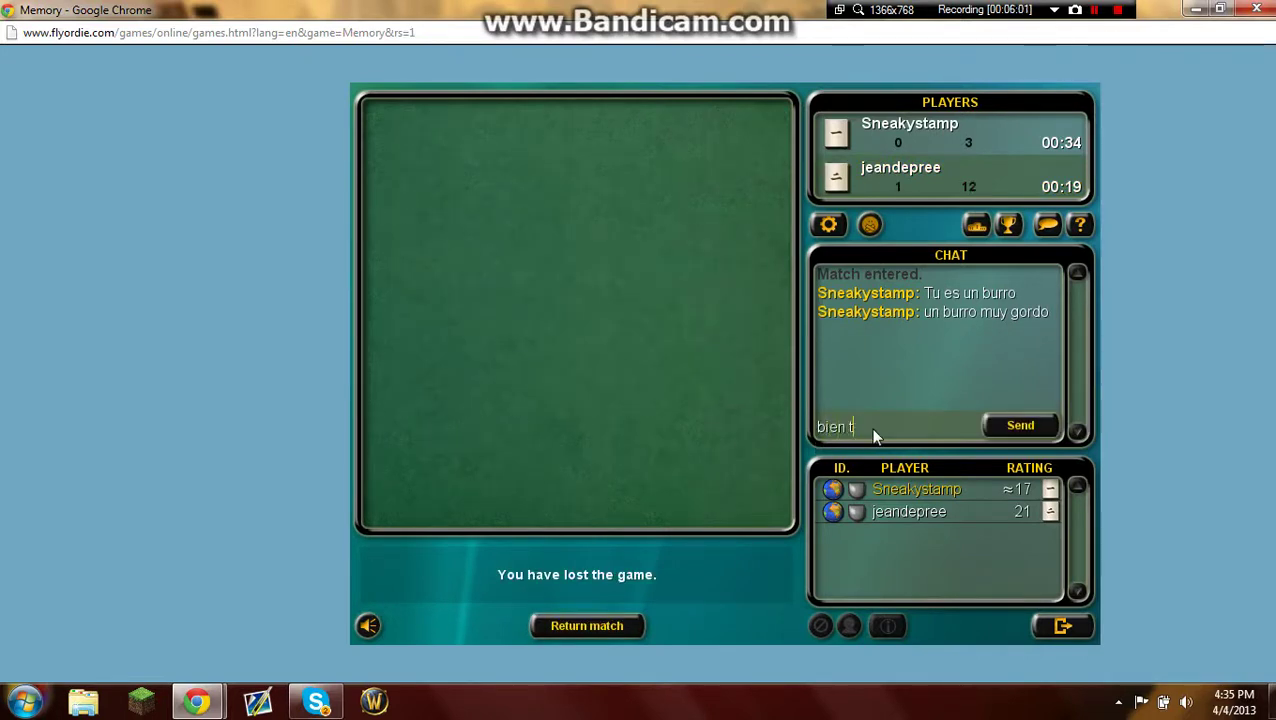
type("rabajo")
key("Return")
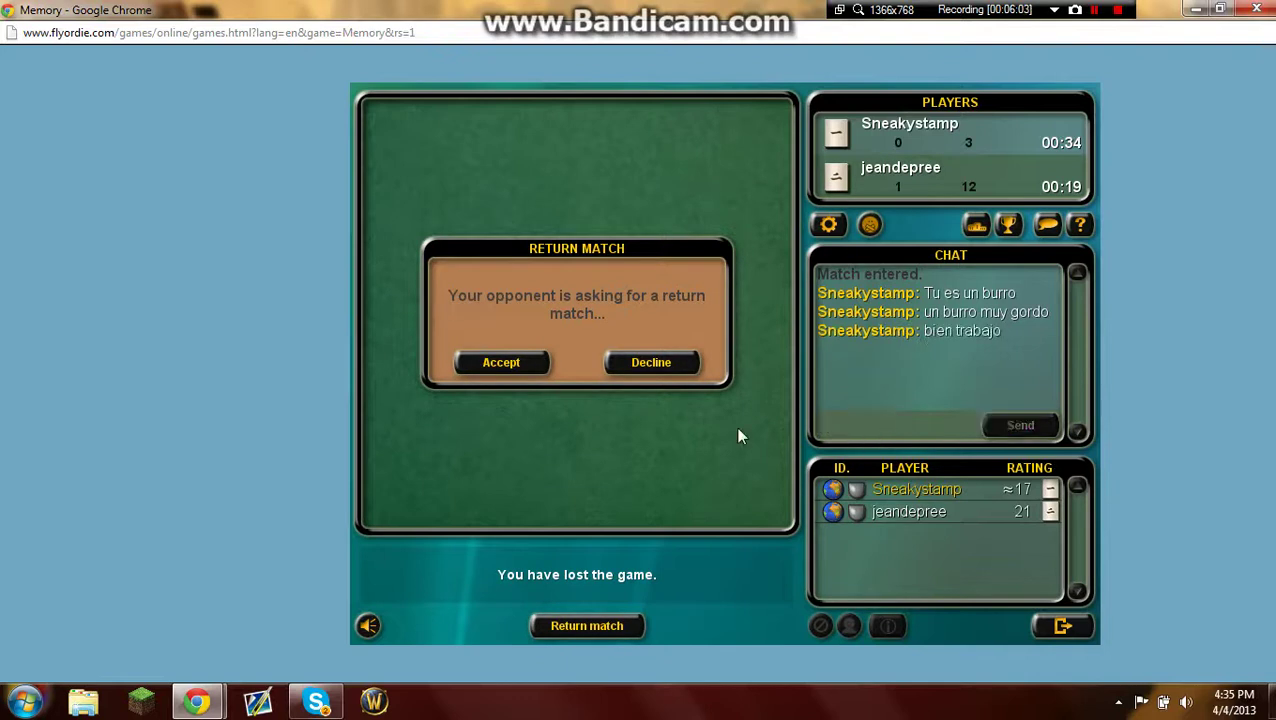
left_click(513, 364)
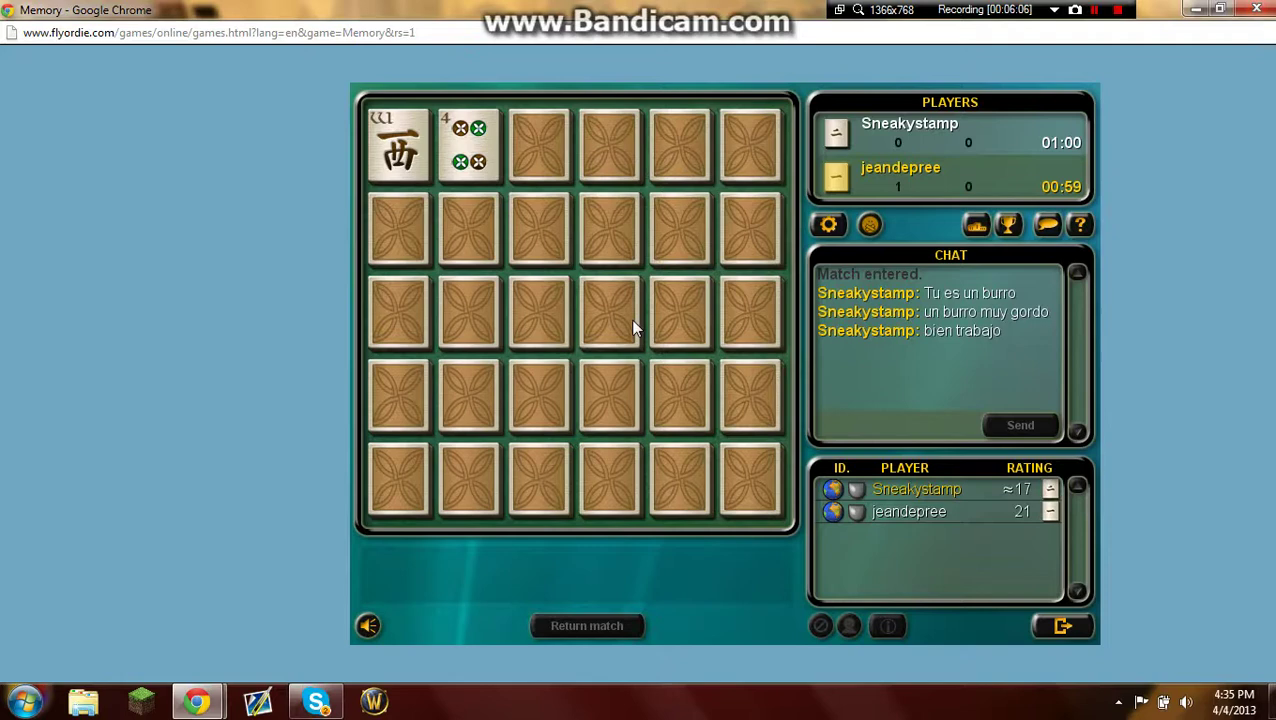
- Flip five pairs of tiles in the rematch, hunting for matches
left_click(487, 343)
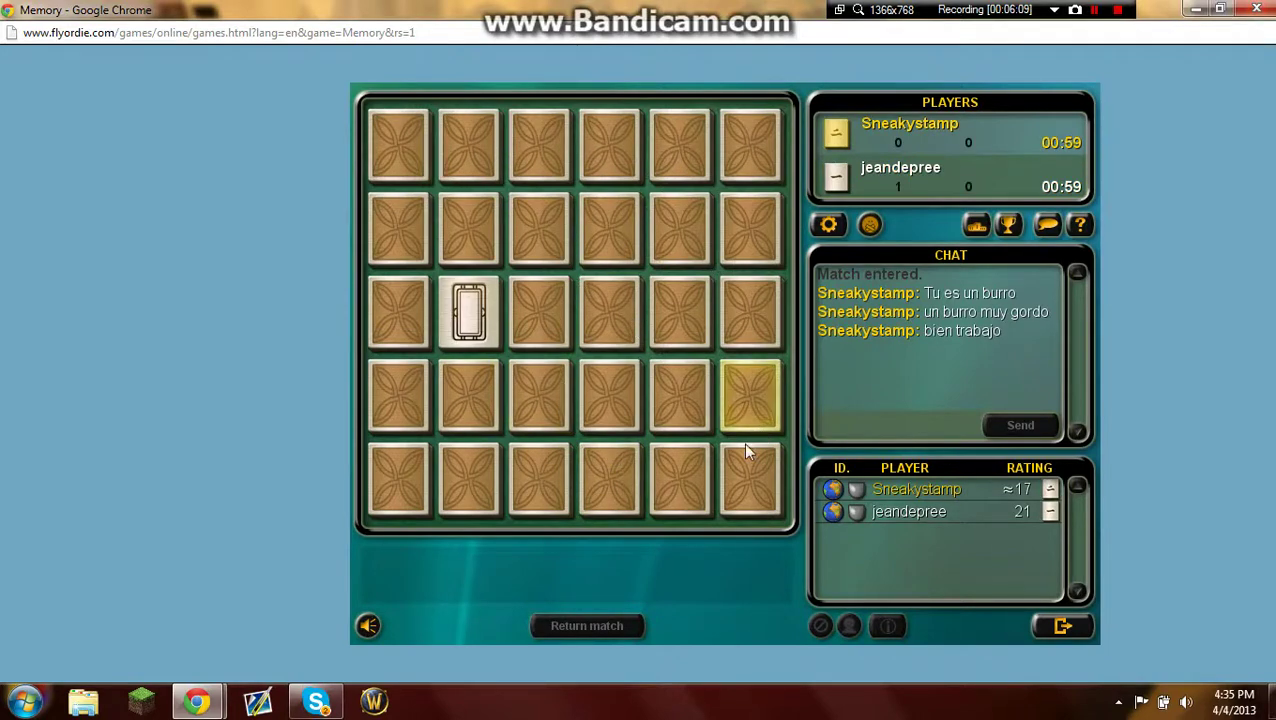
left_click(742, 470)
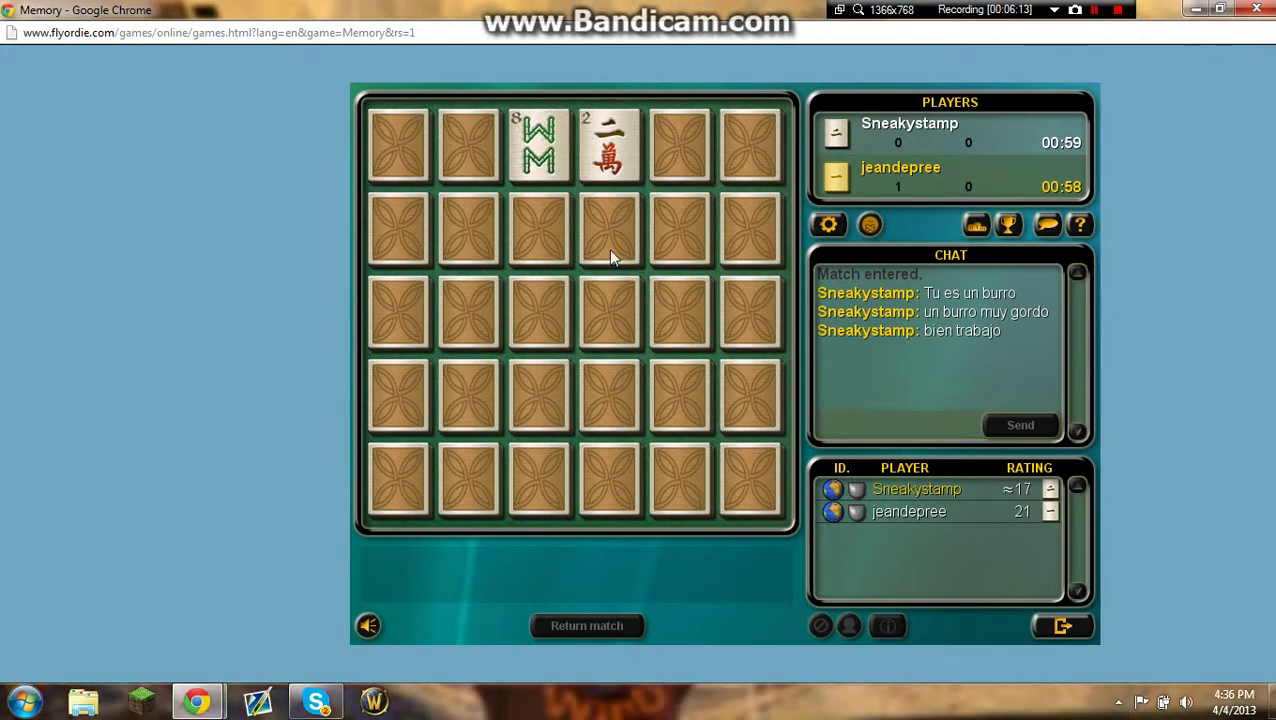
left_click(549, 468)
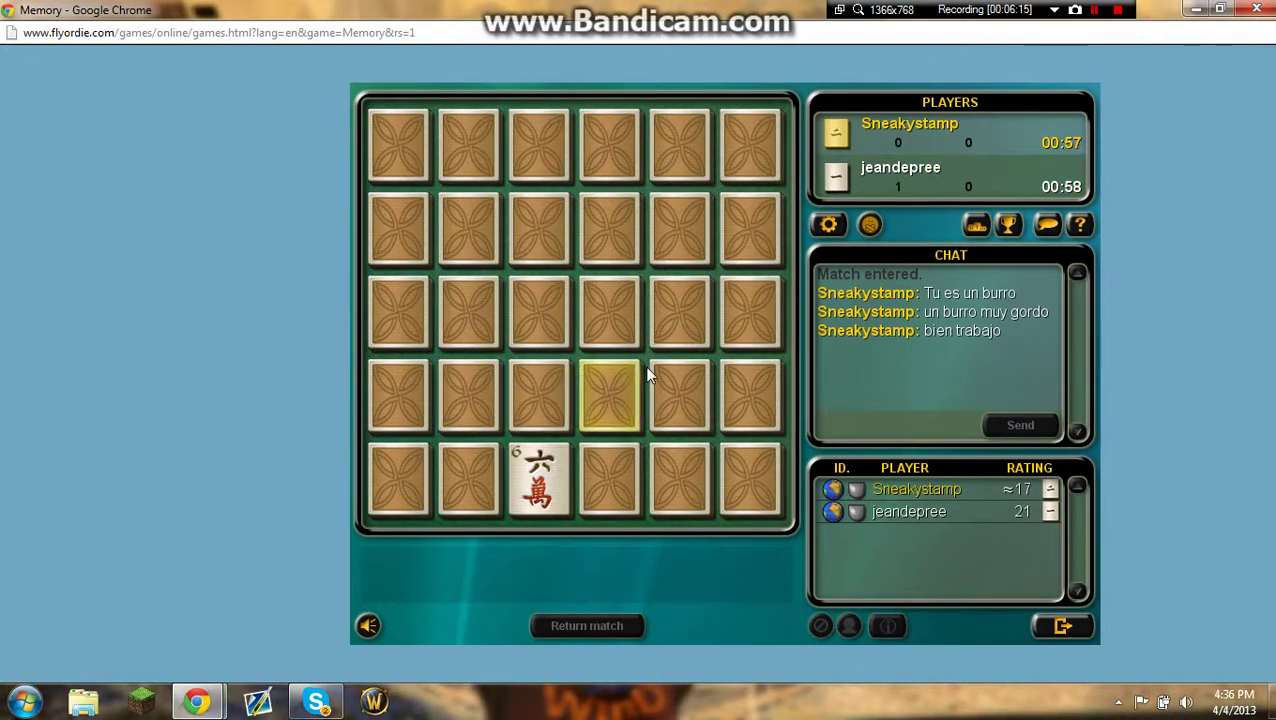
left_click(682, 312)
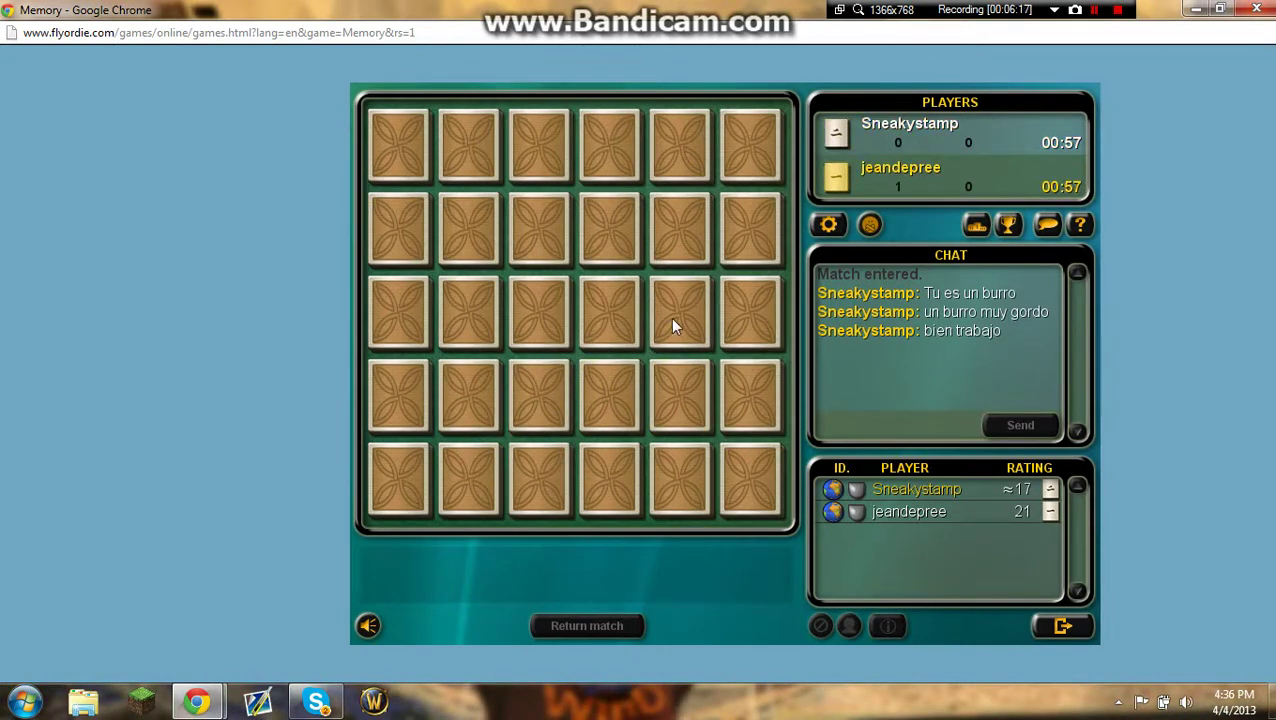
left_click(490, 152)
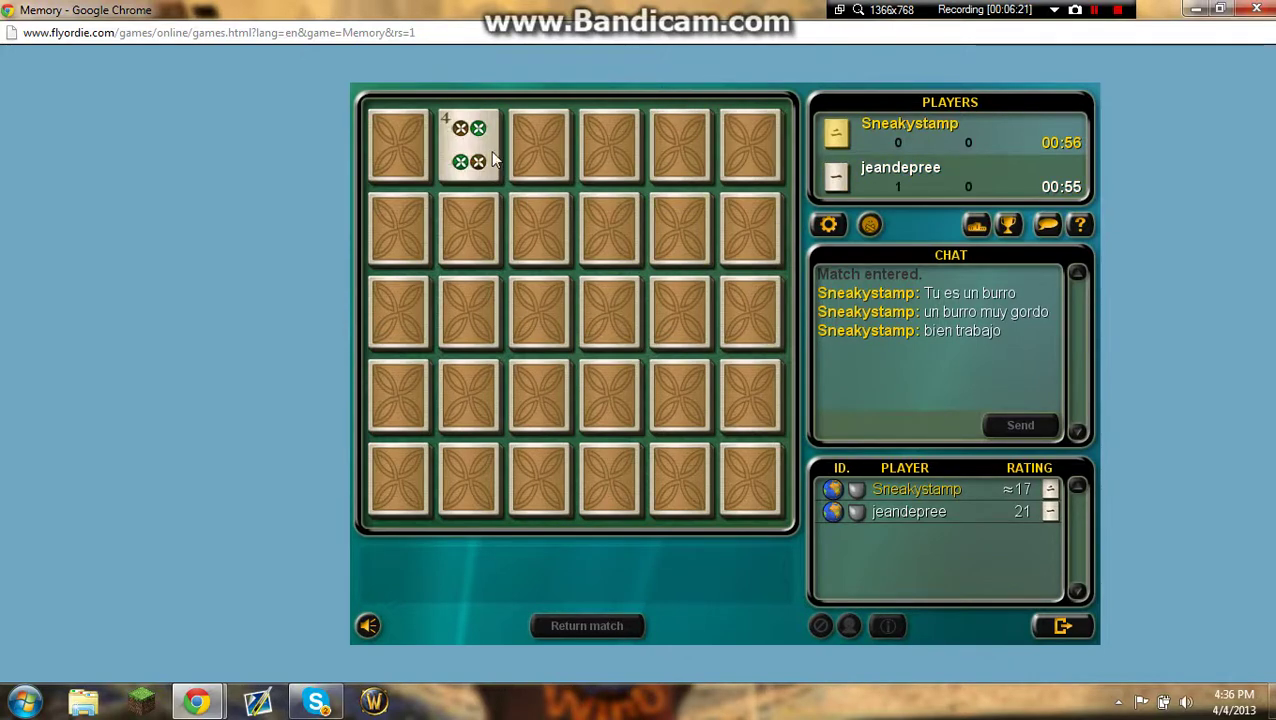
left_click(428, 178)
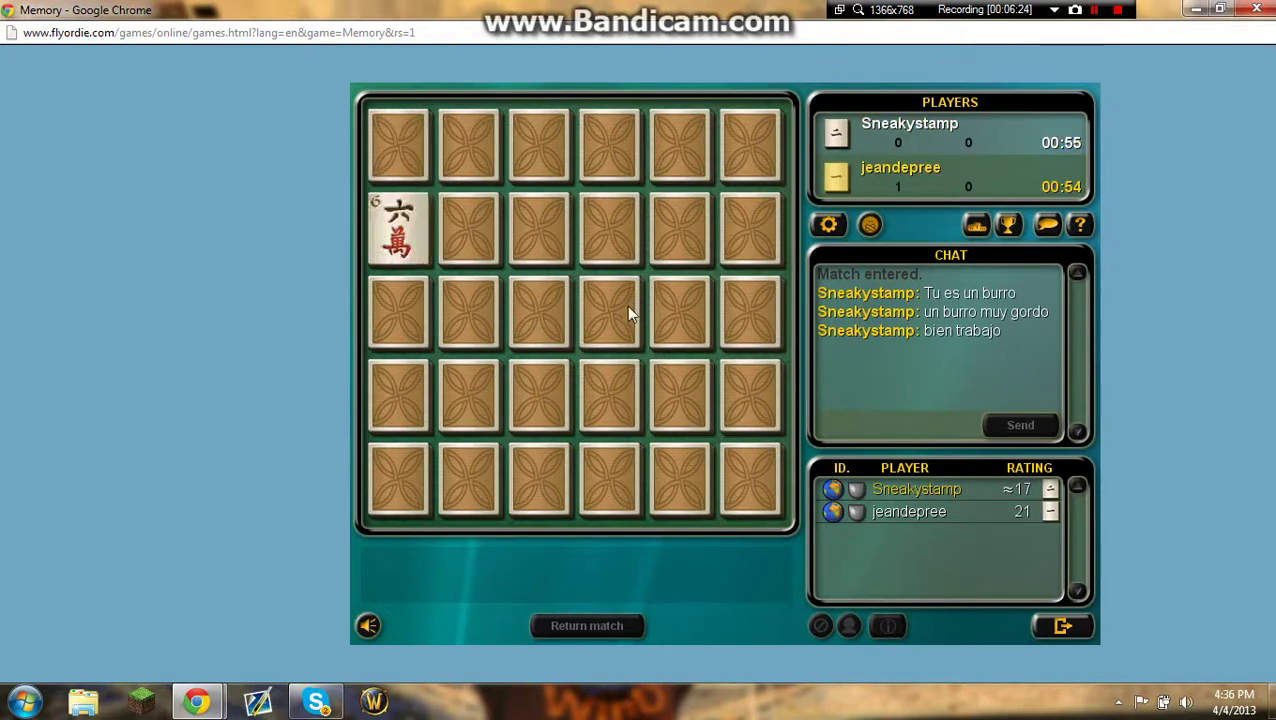
left_click(483, 412)
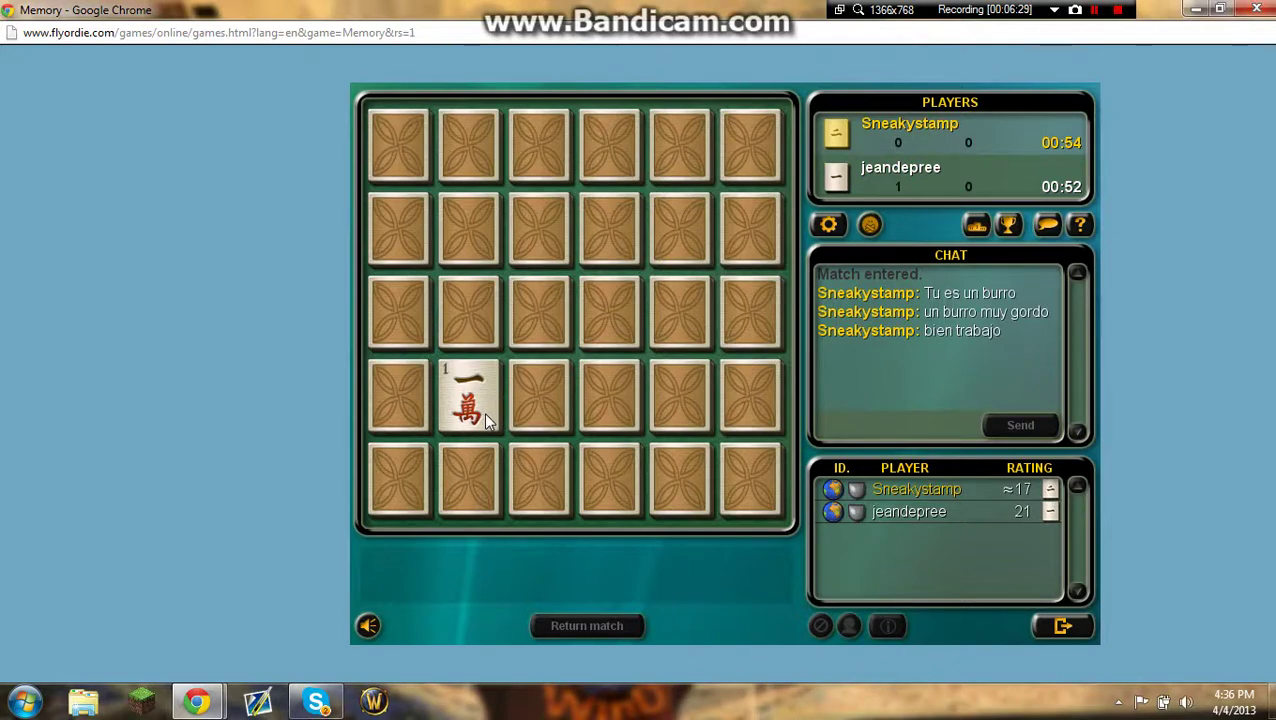
left_click(481, 474)
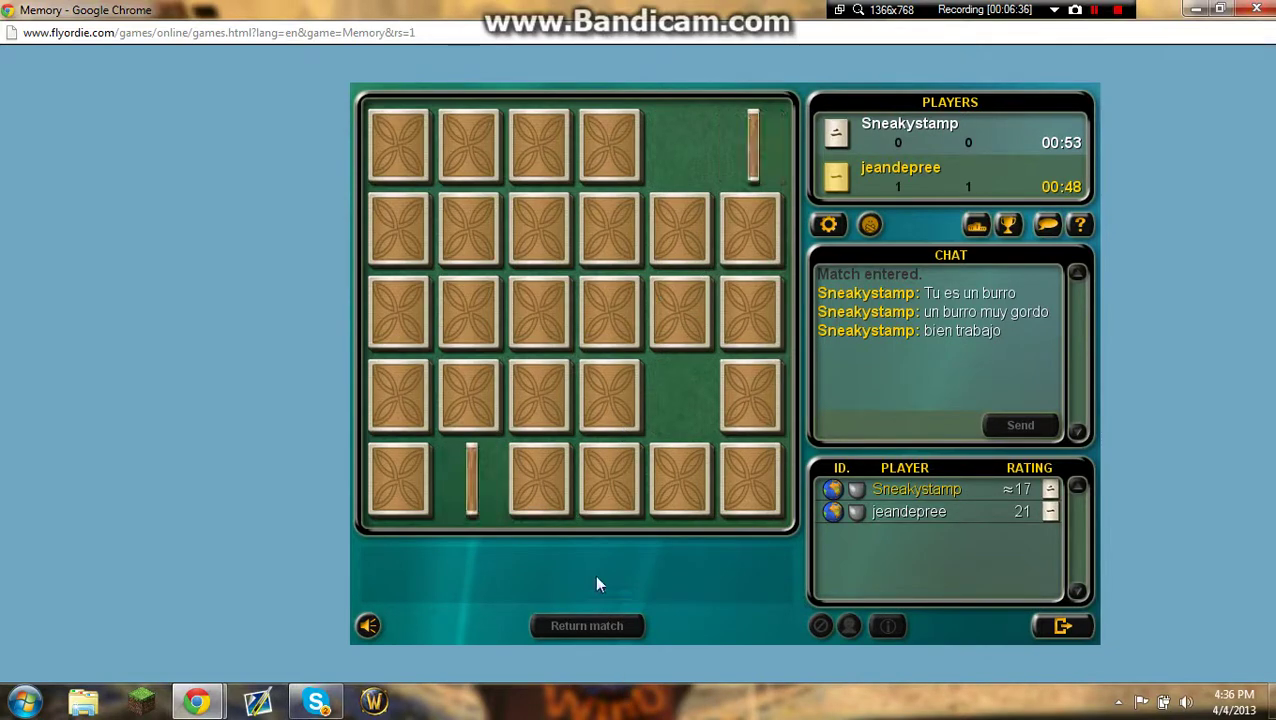
left_click(664, 473)
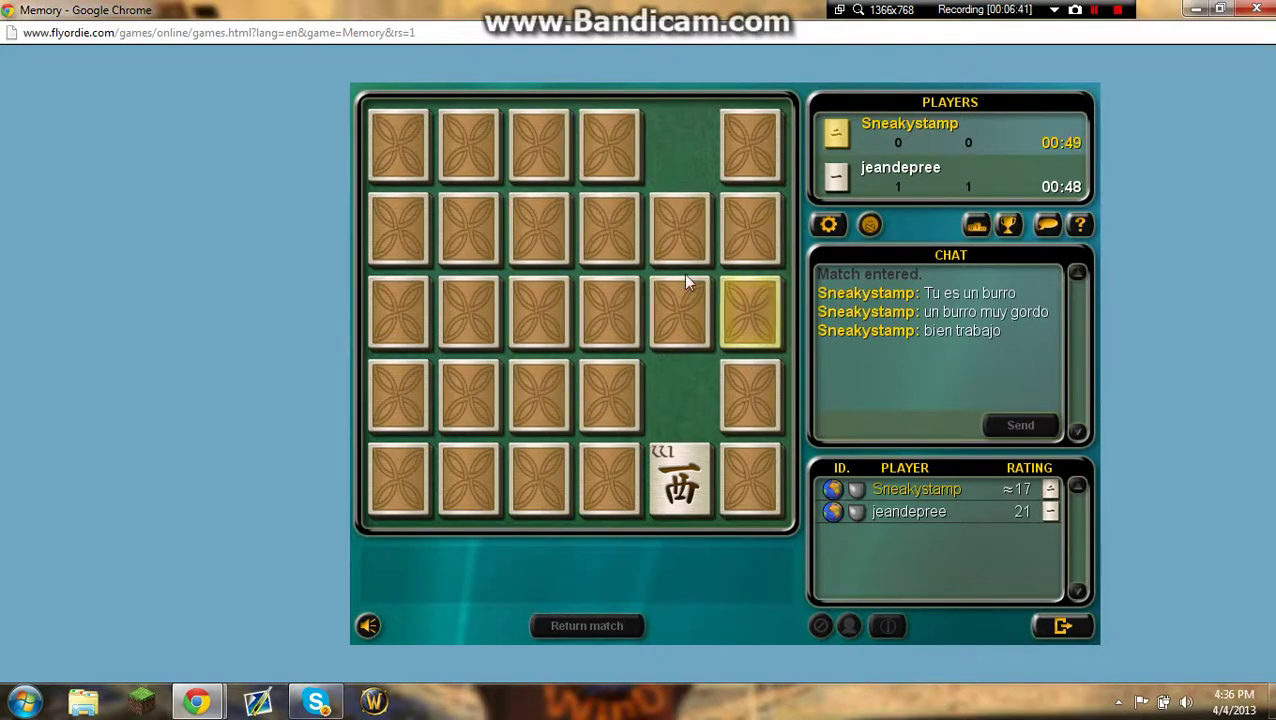
left_click(551, 152)
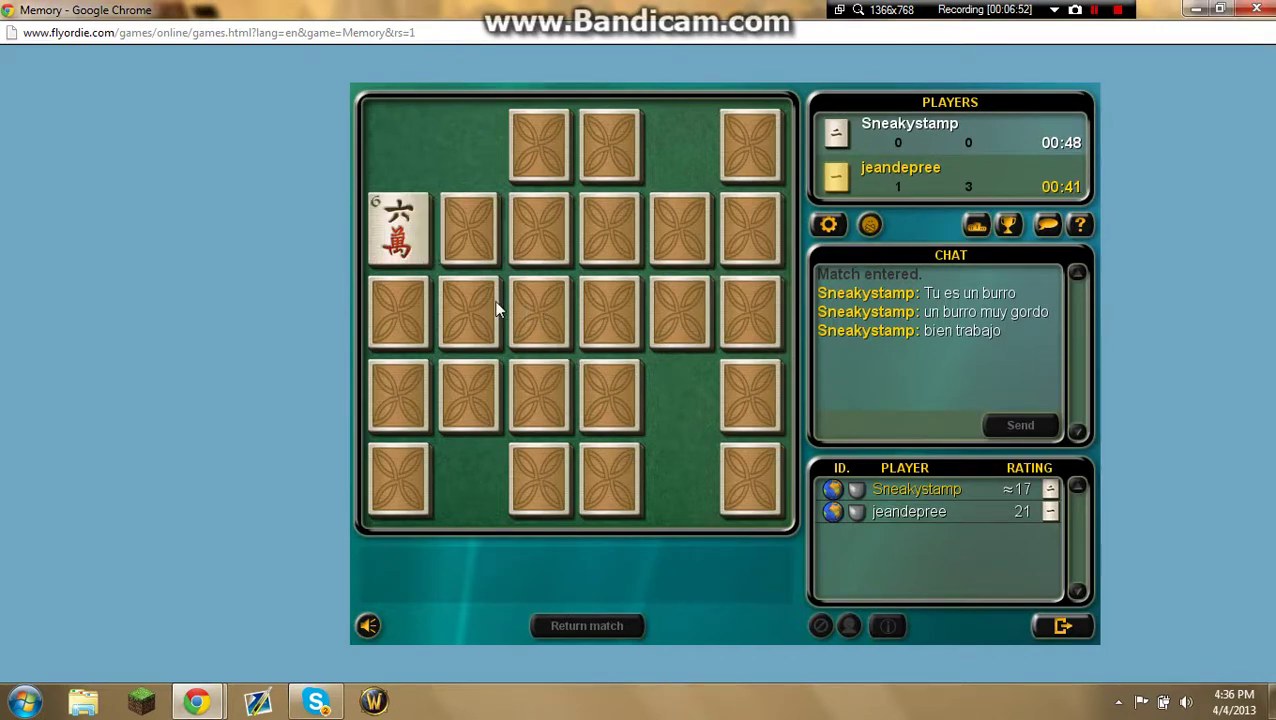
- Match the 4-wan, red-flower and bird pairs before losing 11–4
left_click(409, 410)
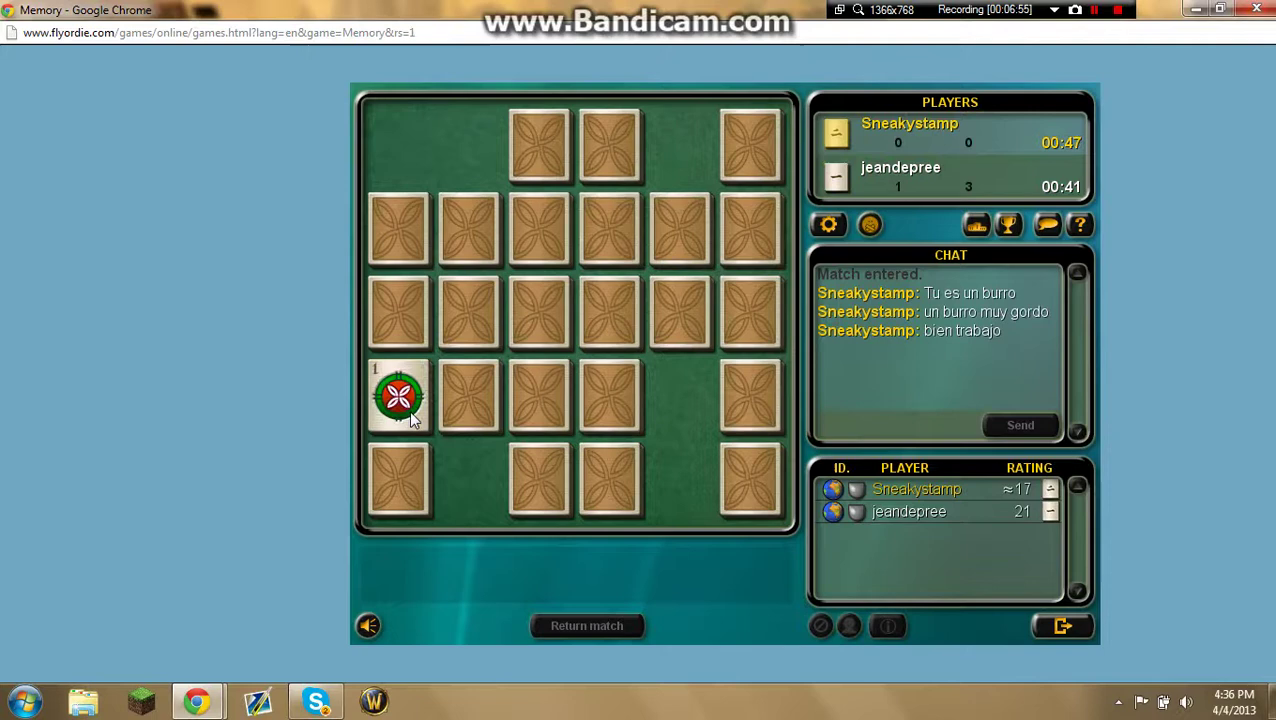
left_click(416, 484)
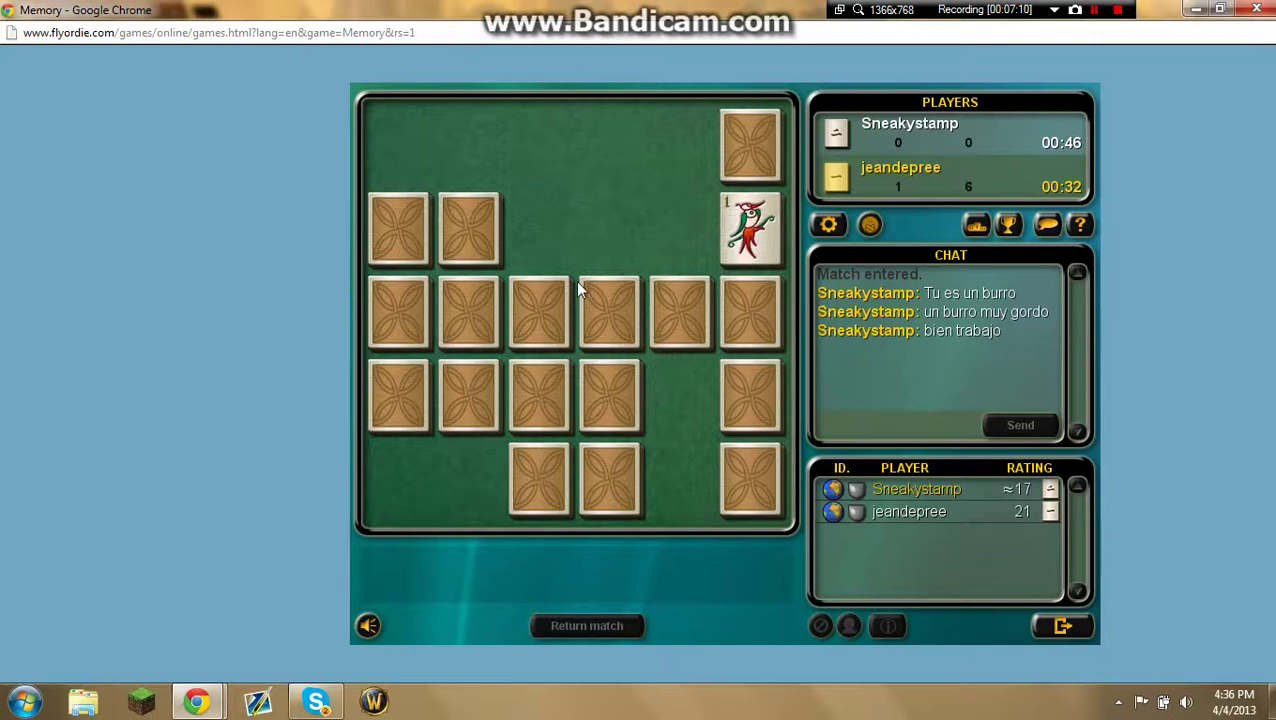
left_click(755, 410)
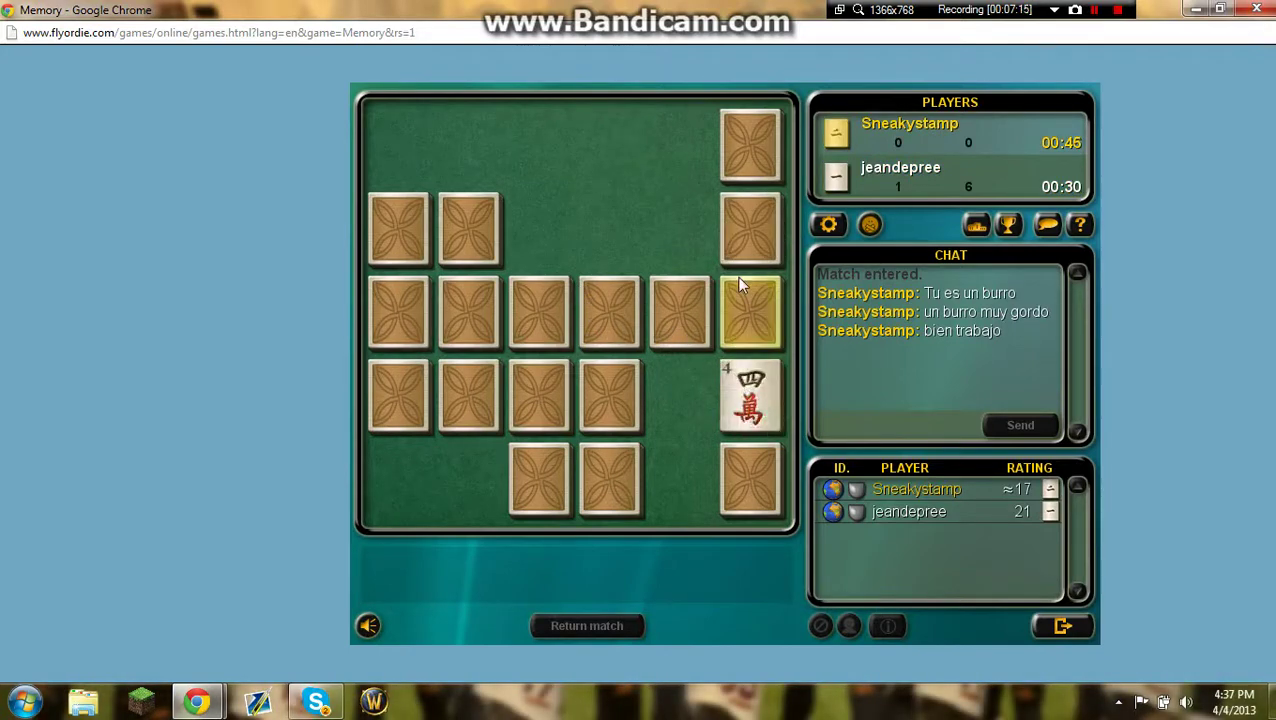
left_click(749, 145)
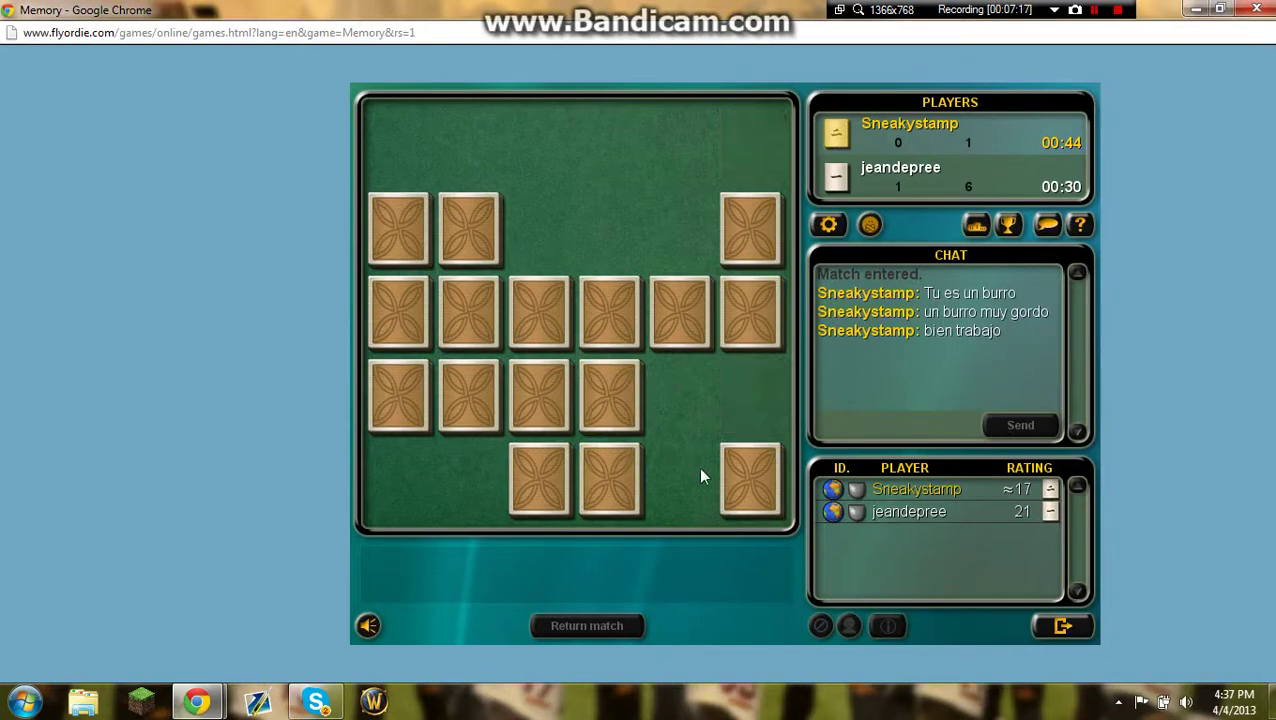
left_click(742, 483)
left_click(392, 243)
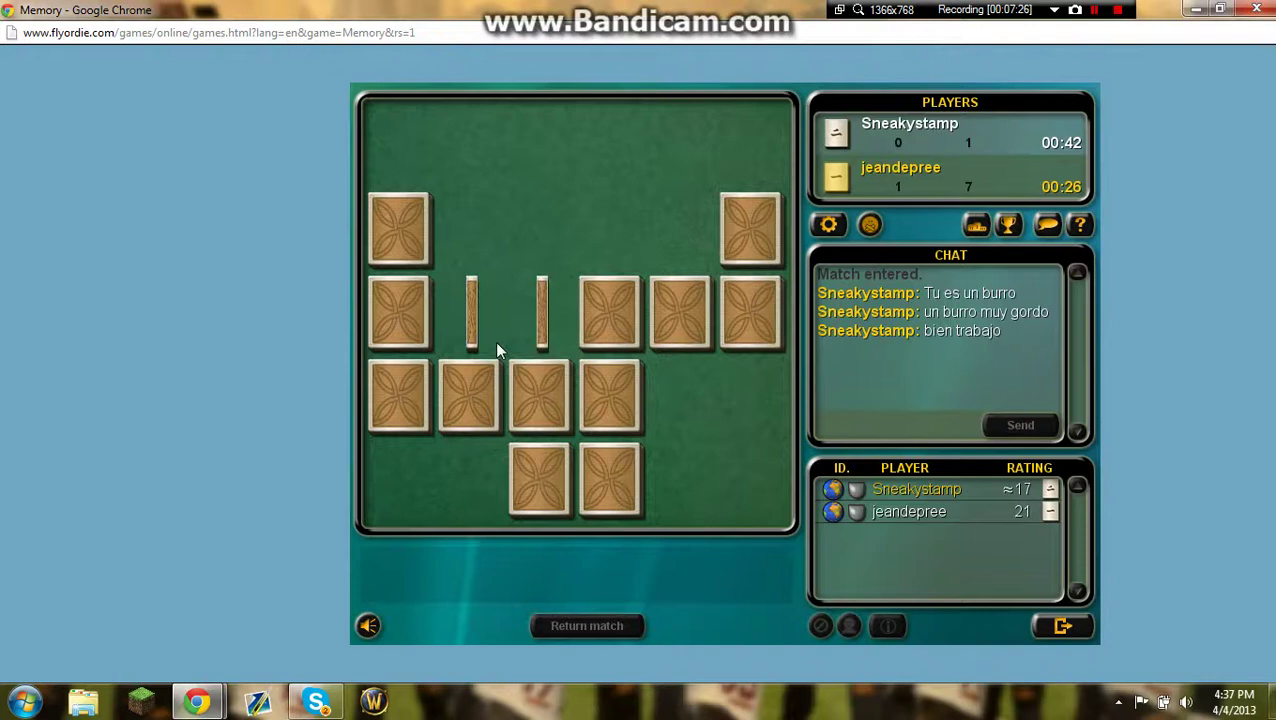
left_click(410, 390)
left_click(545, 325)
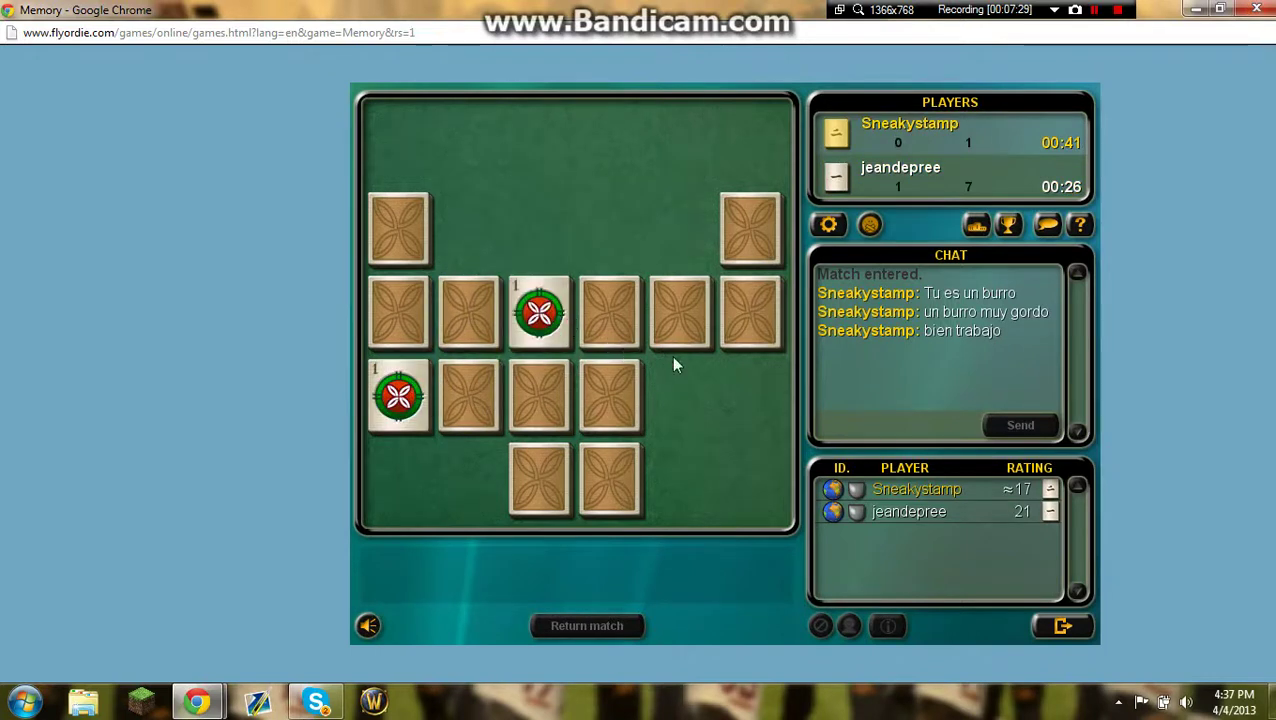
left_click(738, 300)
left_click(455, 318)
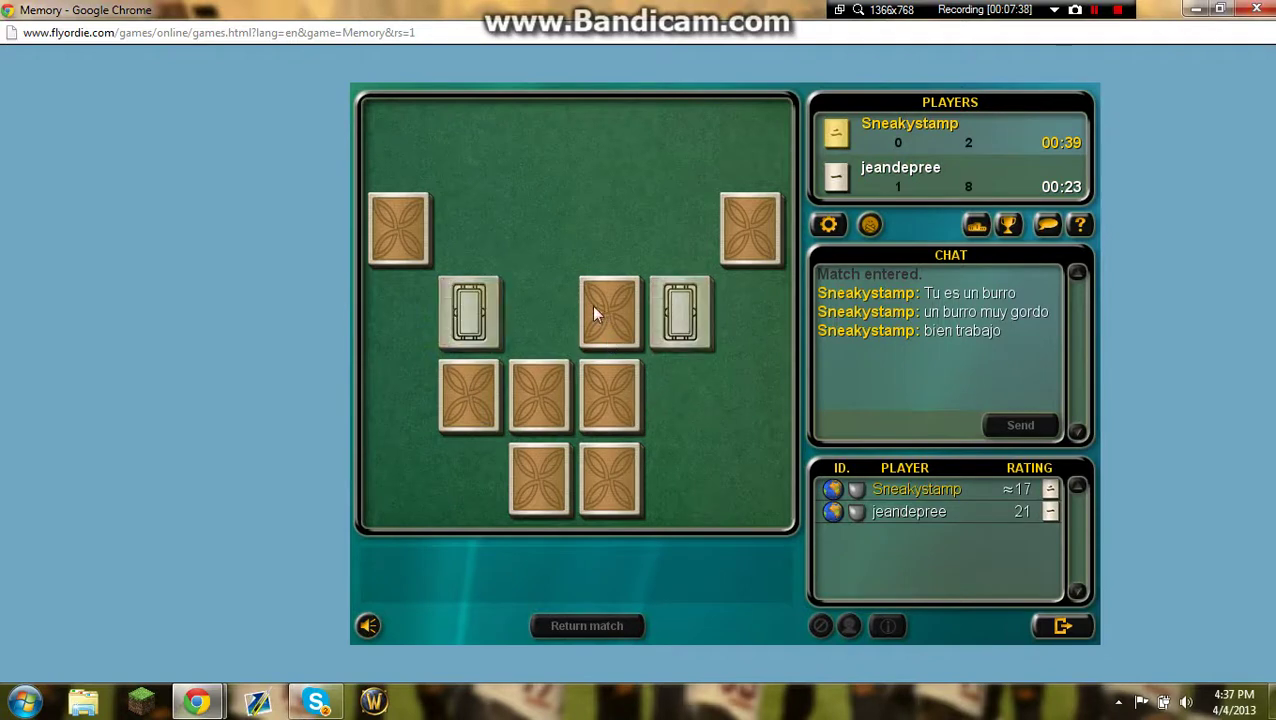
left_click(607, 485)
left_click(758, 220)
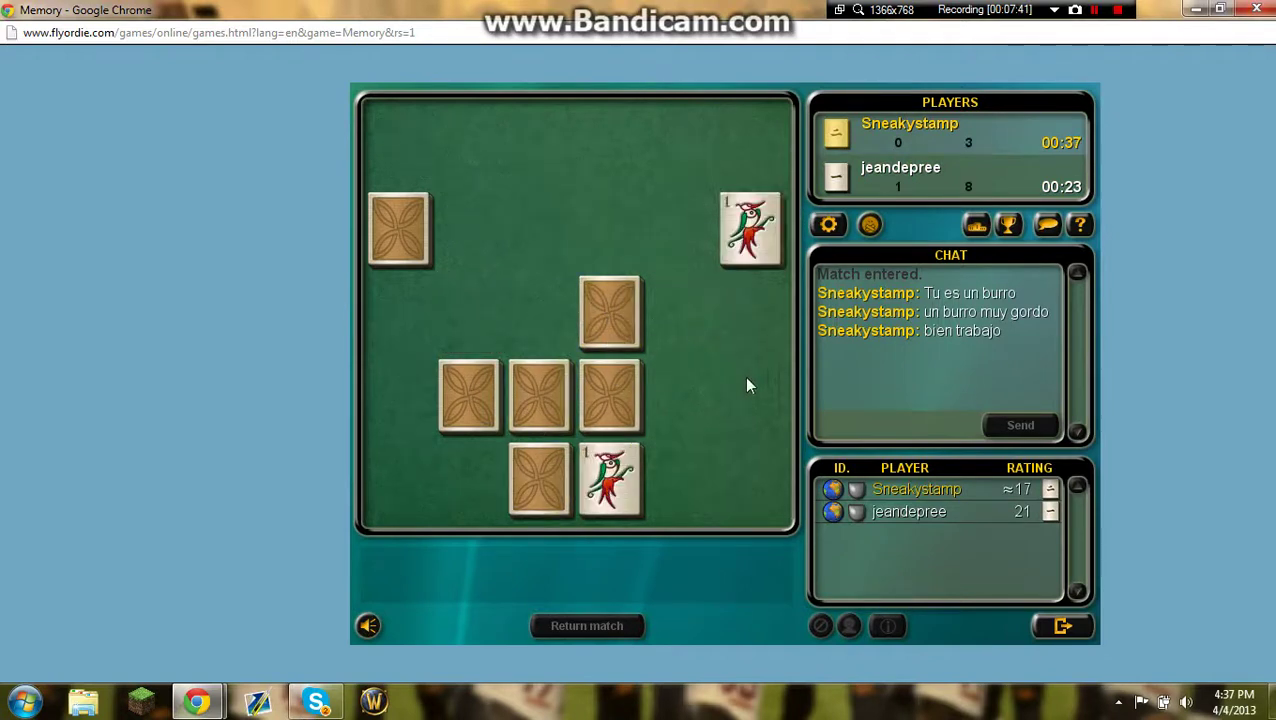
left_click(490, 398)
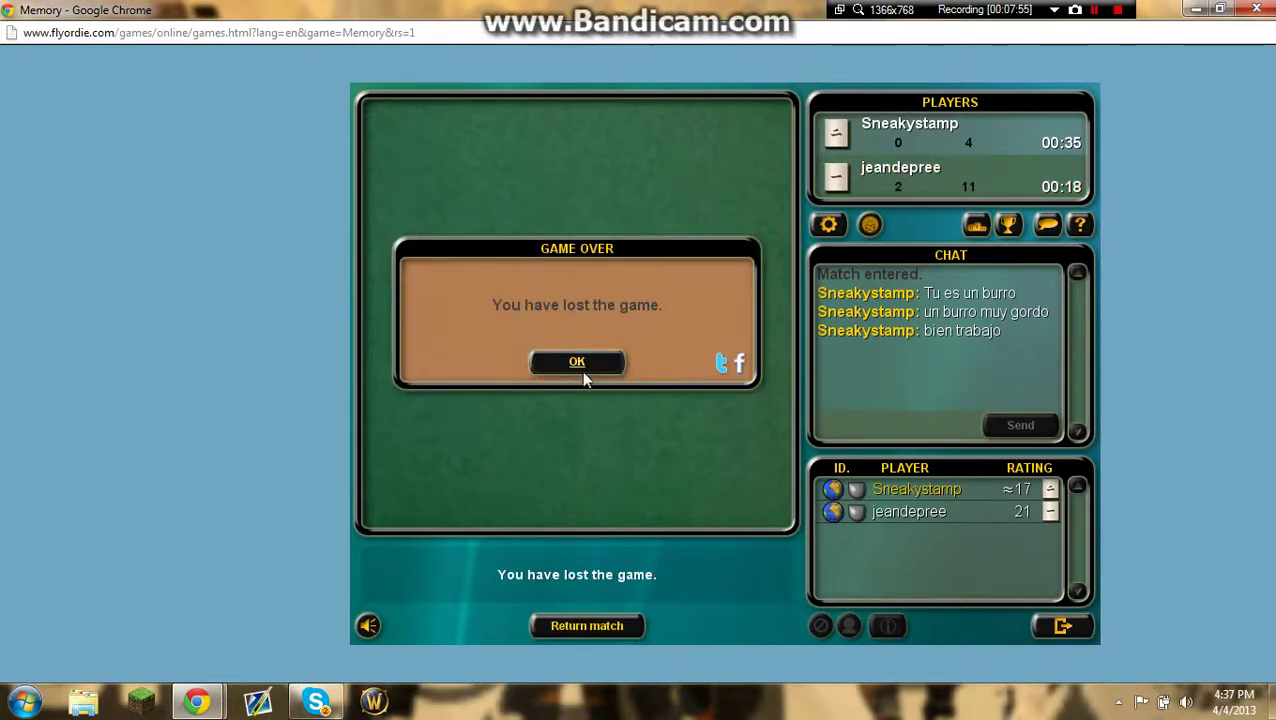
- Dismiss the lost-game notice, exit the room, and close the popup back to flyordie.com/memory
left_click(580, 370)
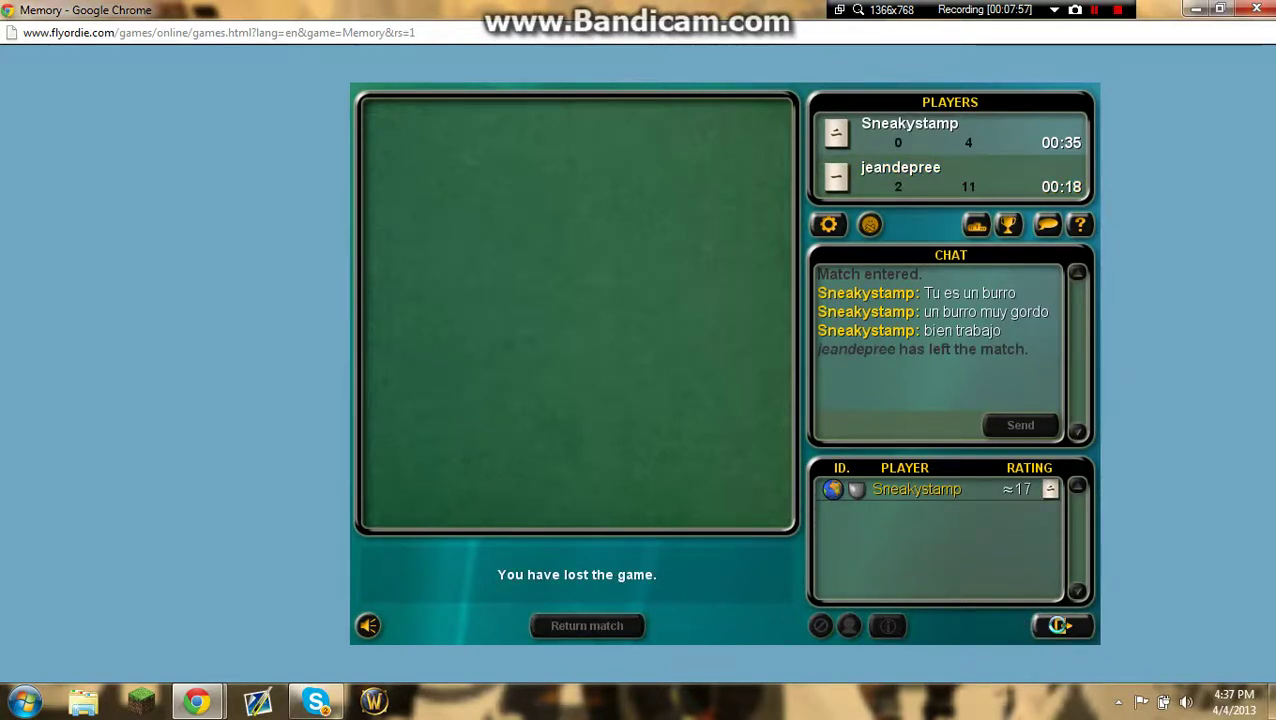
left_click(1058, 625)
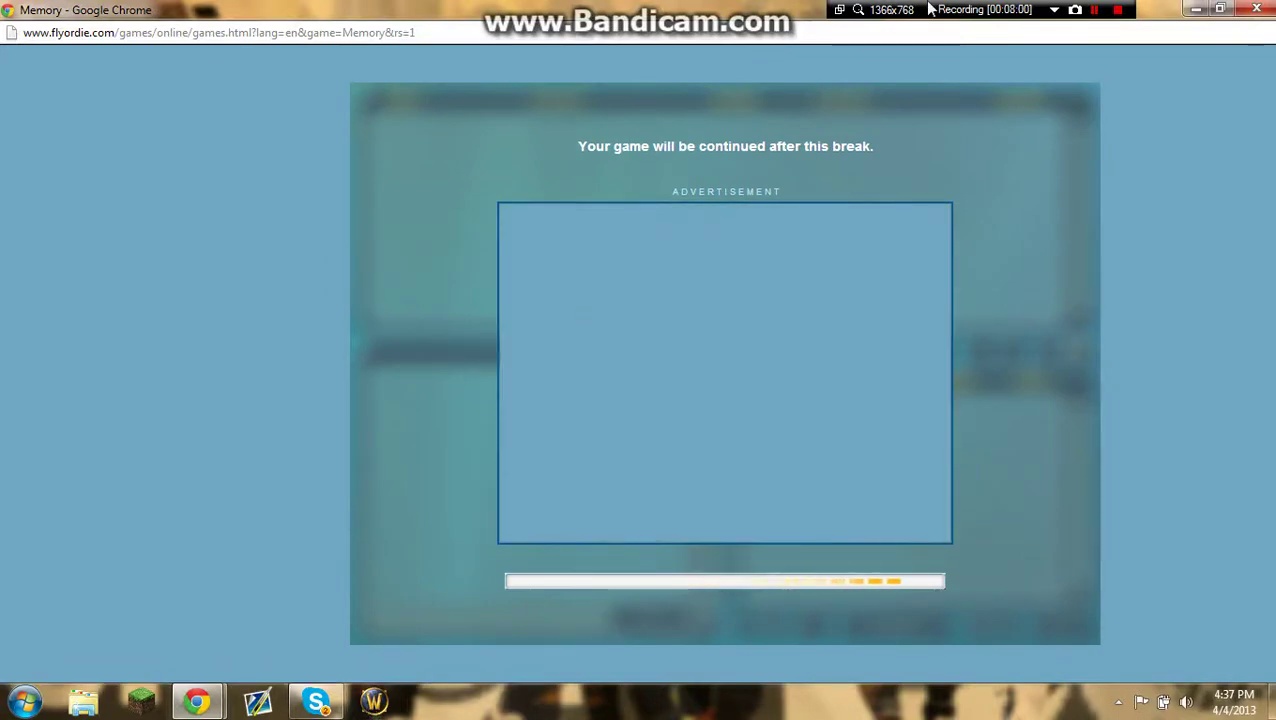
left_click(1256, 9)
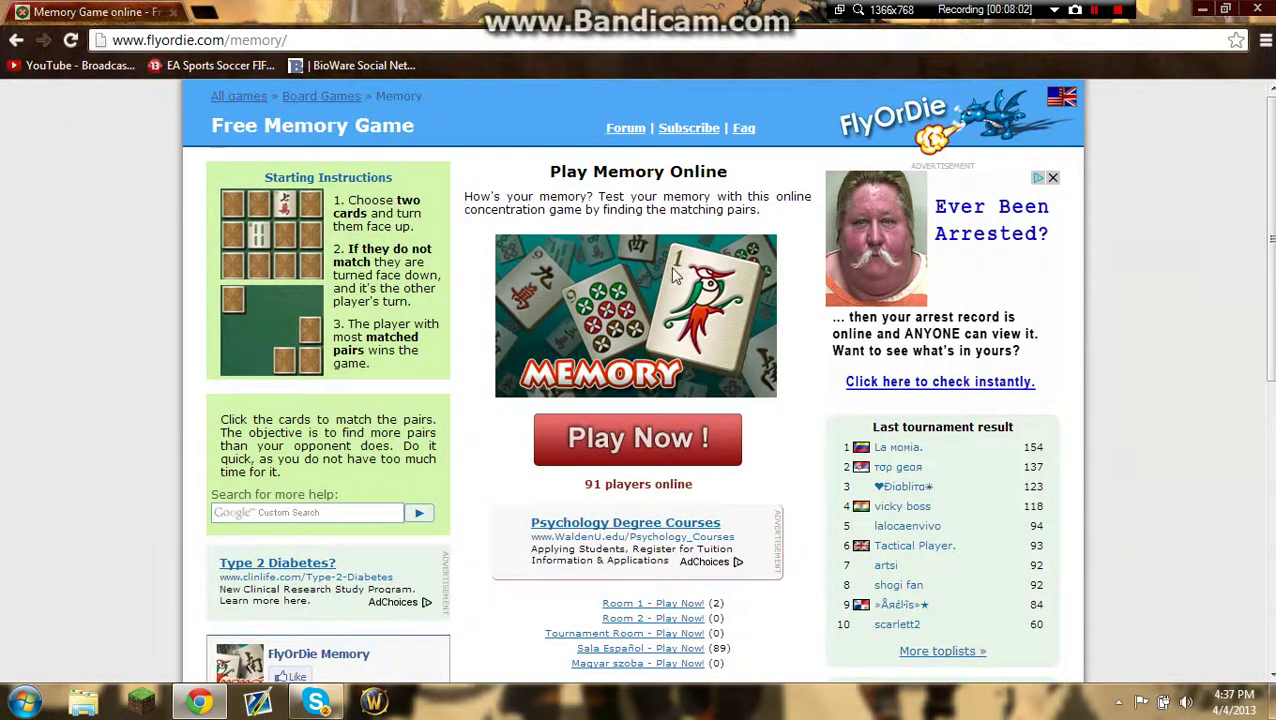